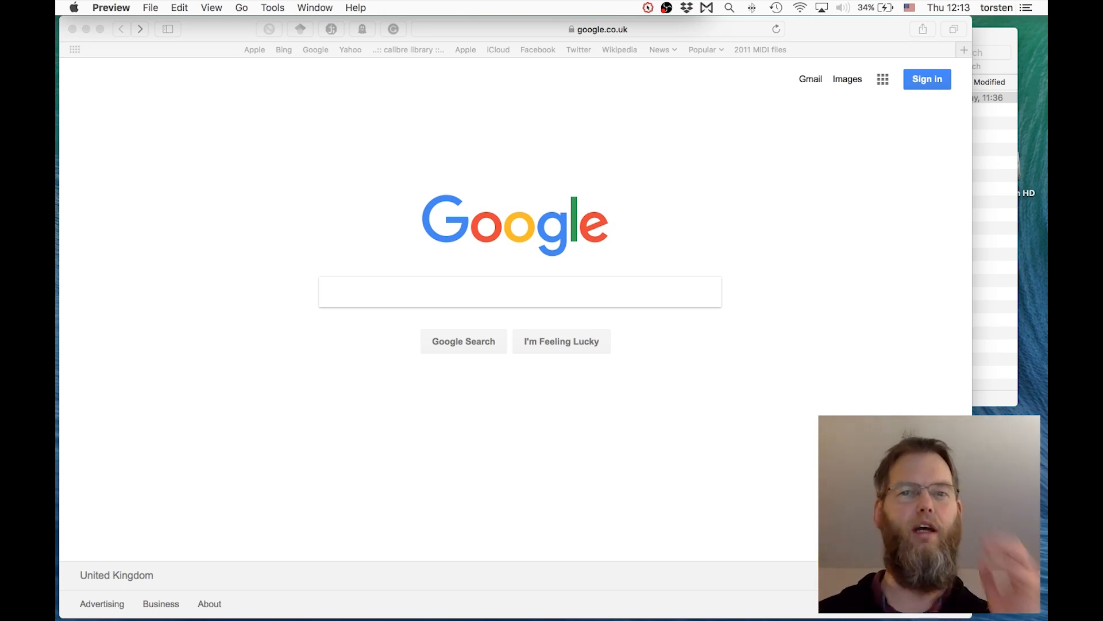
Step: Search Google for PWGL, open the PWGL Home and Downloads results in background tabs, and show the Downloads page
{"action": "left_click", "coordinate": [357, 283]}
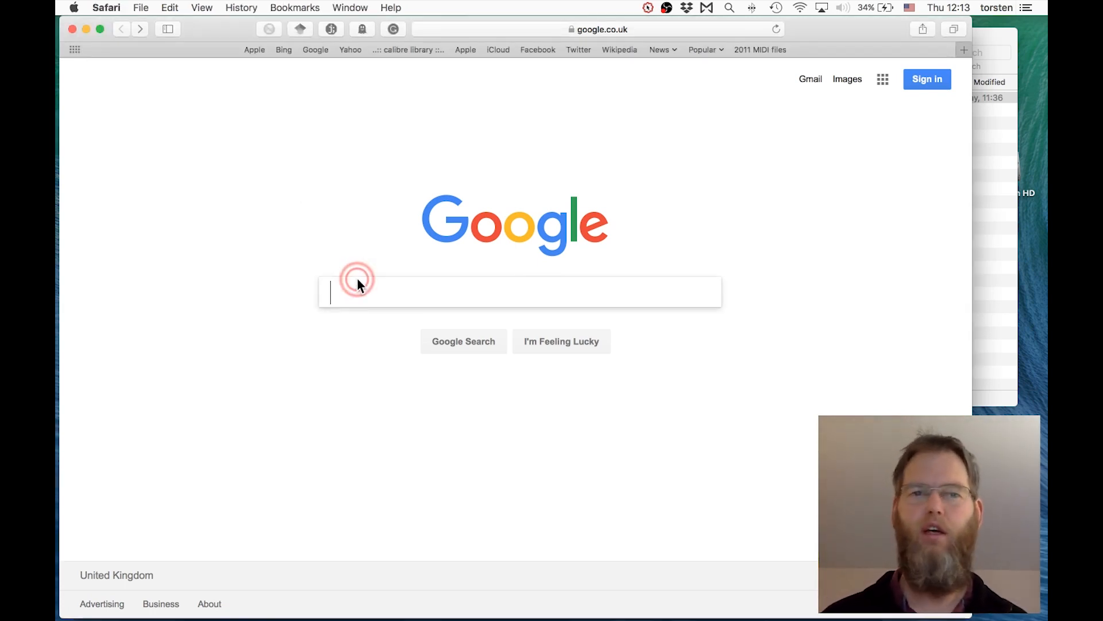
{"action": "type", "text": "PWGL"}
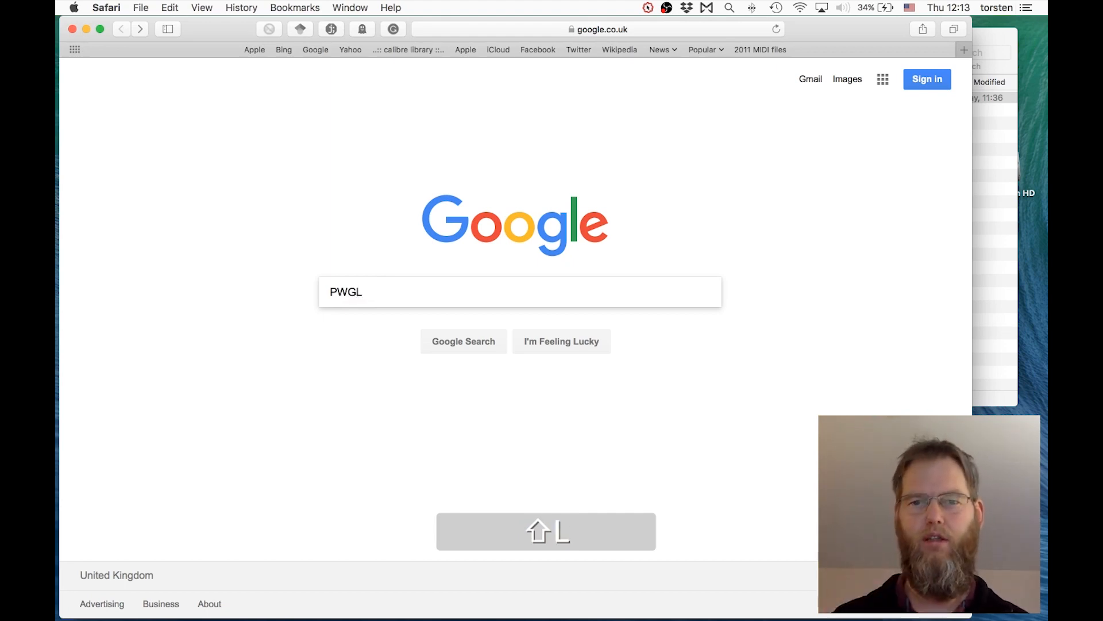
{"action": "key", "text": "Return"}
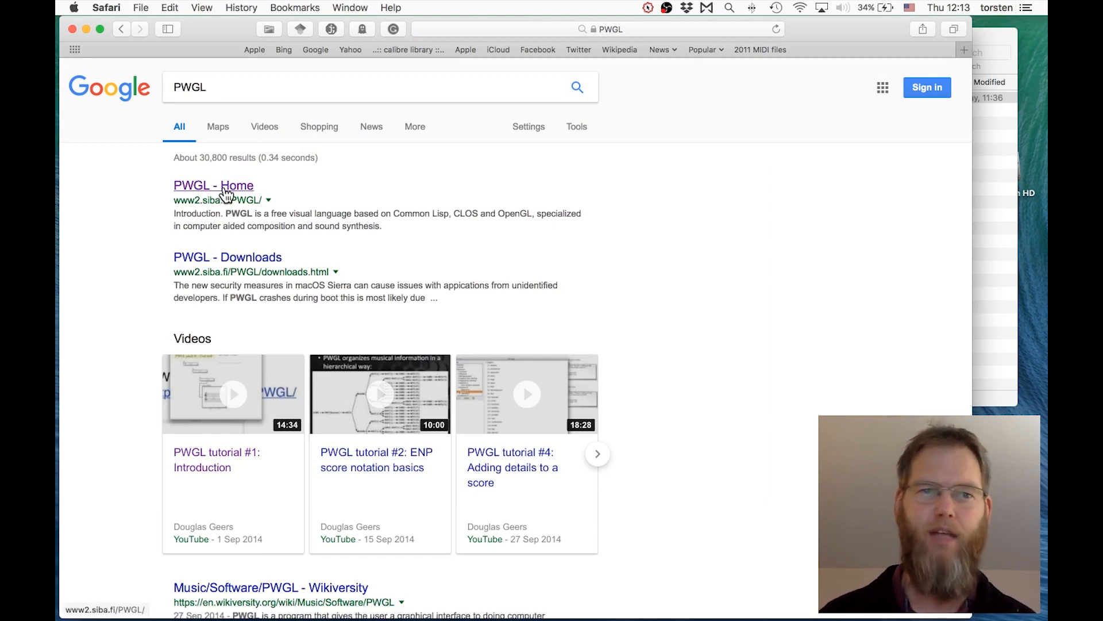
{"action": "left_click", "coordinate": [226, 195], "text": "super"}
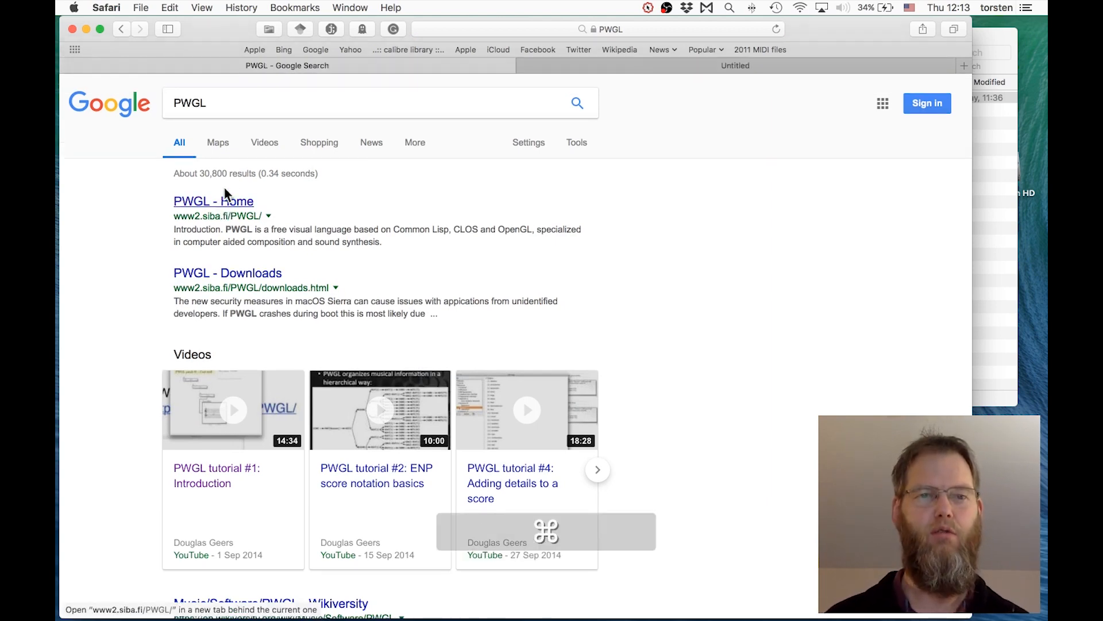
{"action": "left_click", "coordinate": [249, 281], "text": "super"}
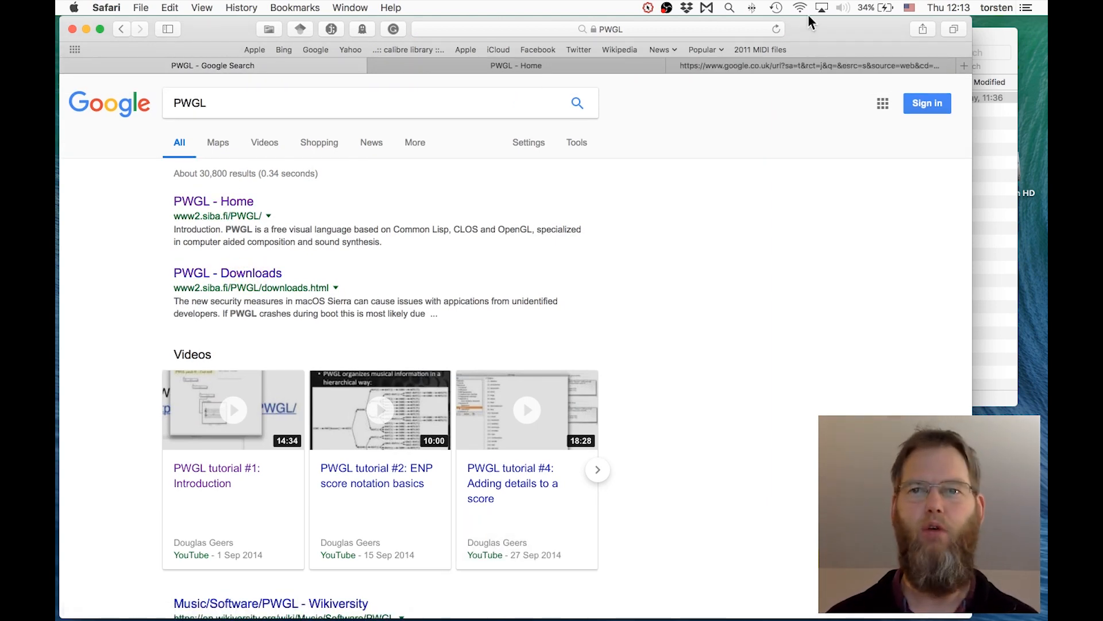
{"action": "left_click", "coordinate": [791, 66]}
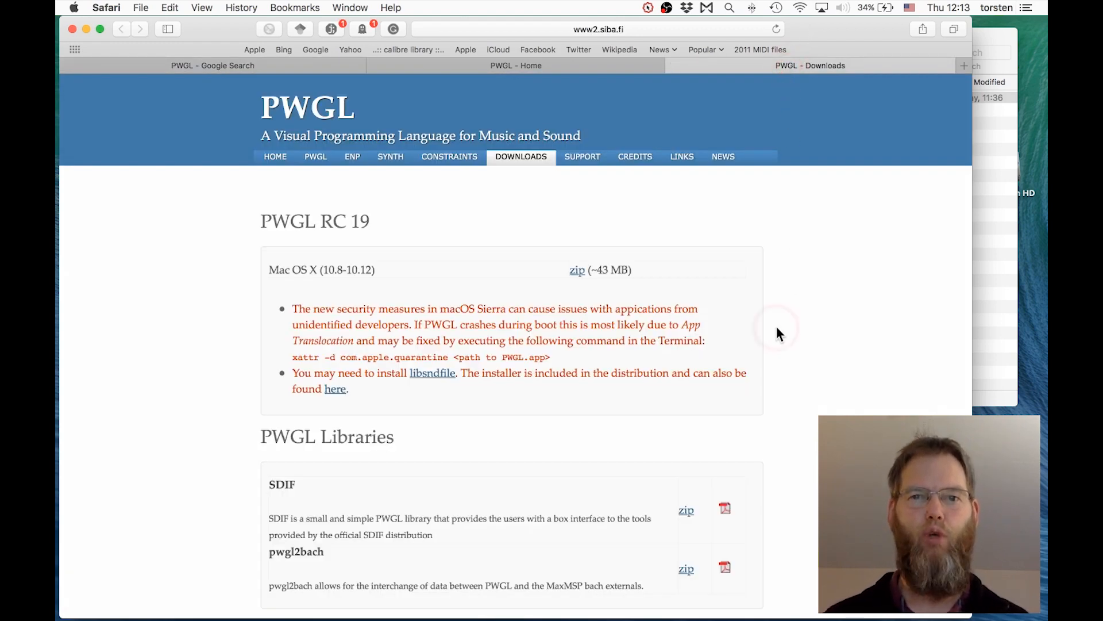
Step: Locate the Mac OS X (10.8-10.12) zip download under PWGL RC 19 on the Downloads page
{"action": "scroll", "coordinate": [777, 334], "scroll_direction": "down", "scroll_amount": 2}
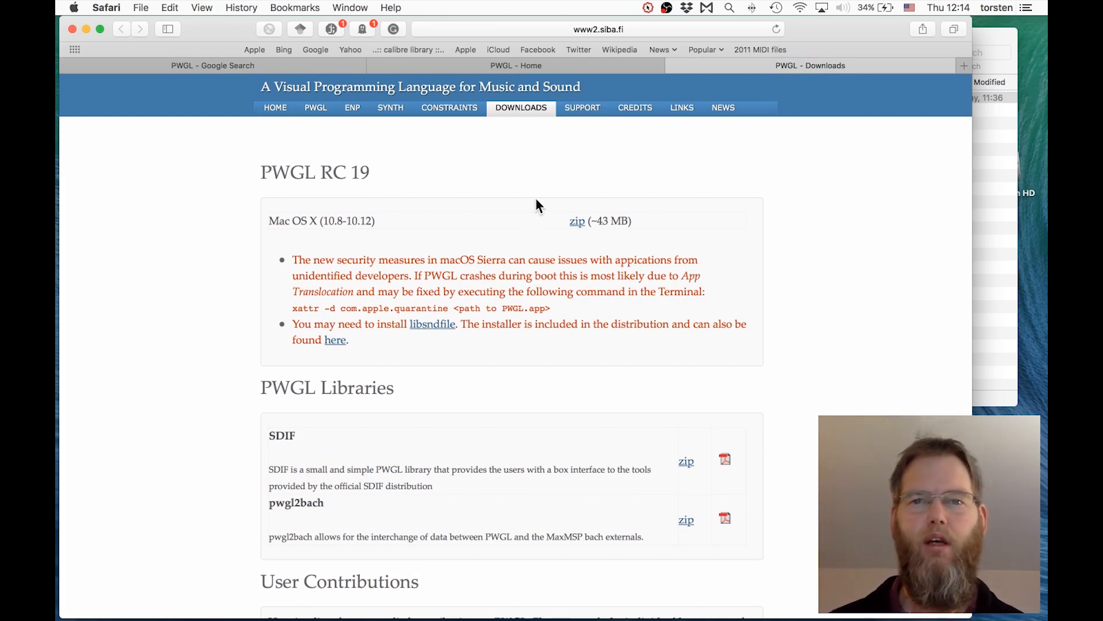
{"action": "left_click_drag", "start_coordinate": [537, 200], "coordinate": [616, 233]}
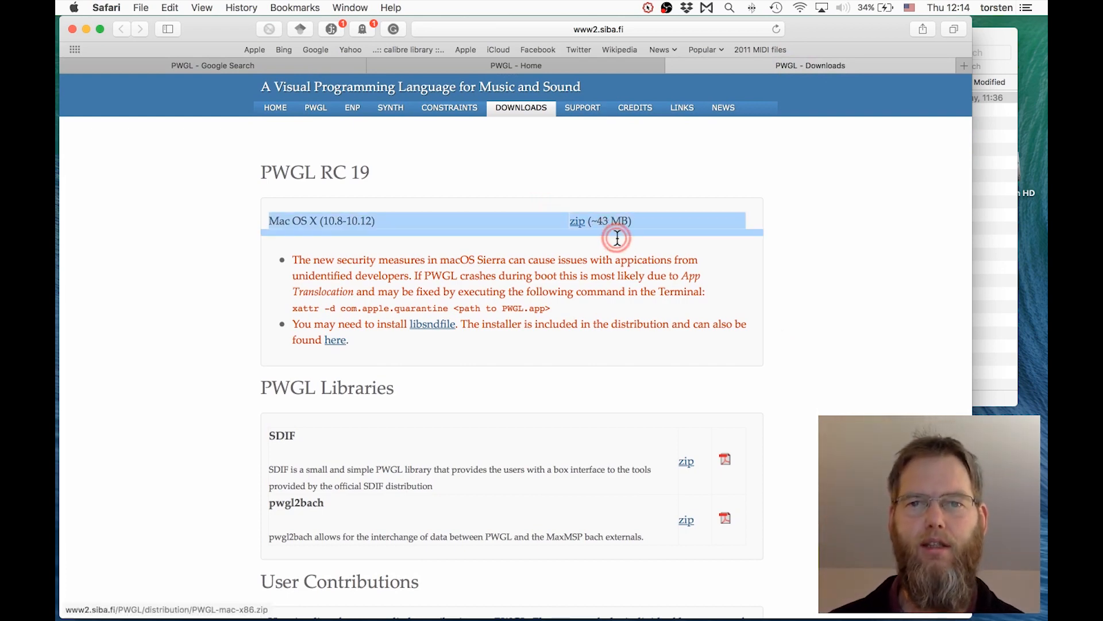
{"action": "left_click", "coordinate": [578, 225]}
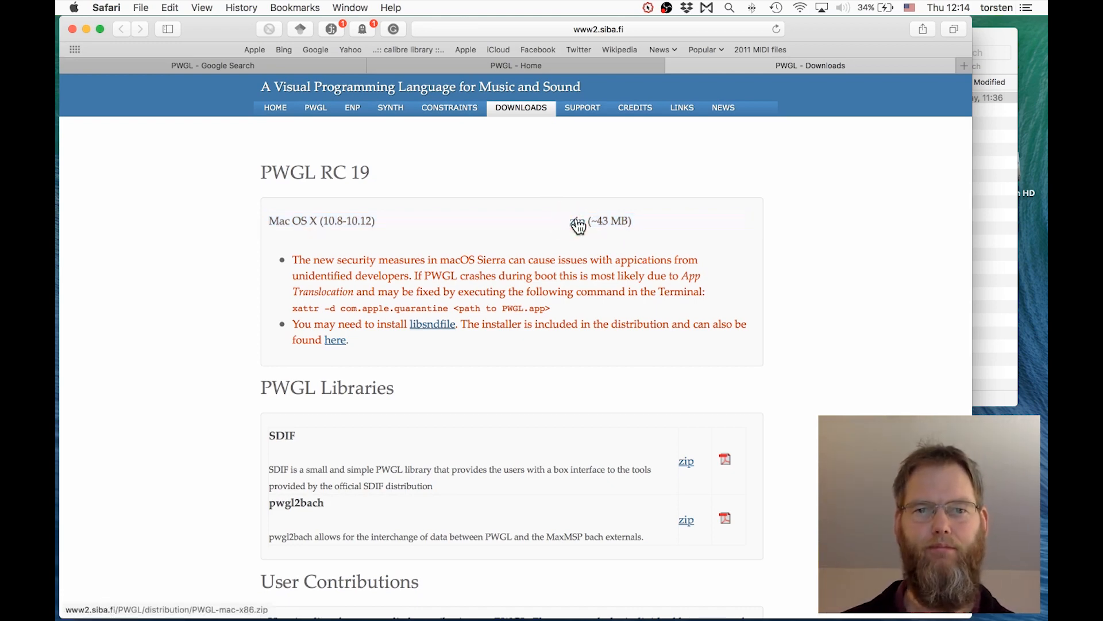
Step: Switch to the Finder's tmp folder, unpack PWGL-mac-x86.zip and expand the extracted PWGL folder
{"action": "left_click", "coordinate": [1000, 262]}
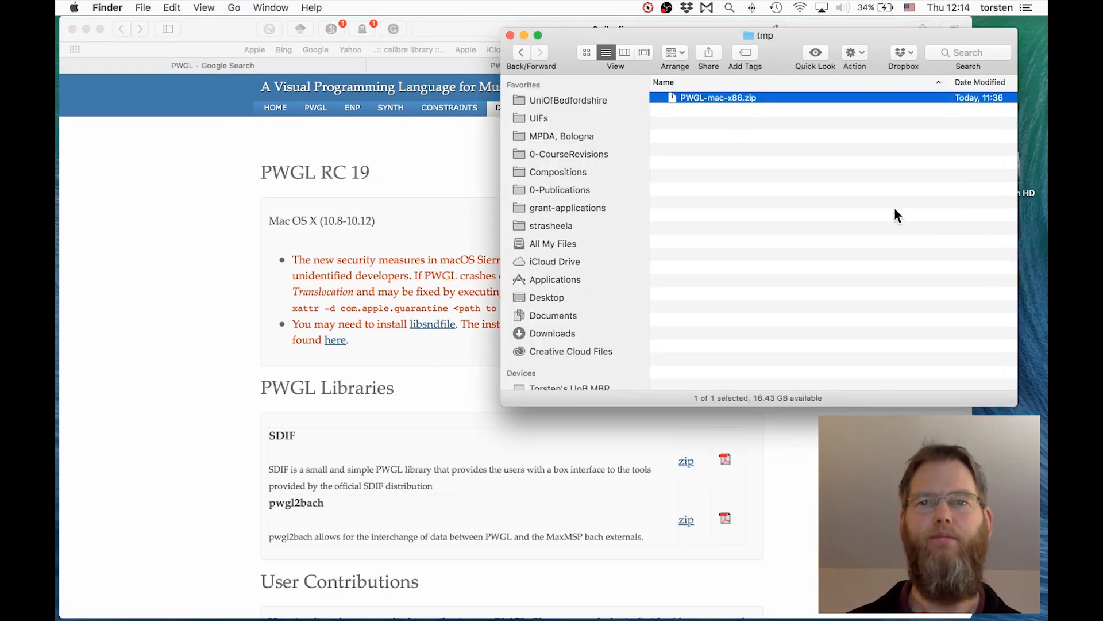
{"action": "double_click", "coordinate": [726, 99]}
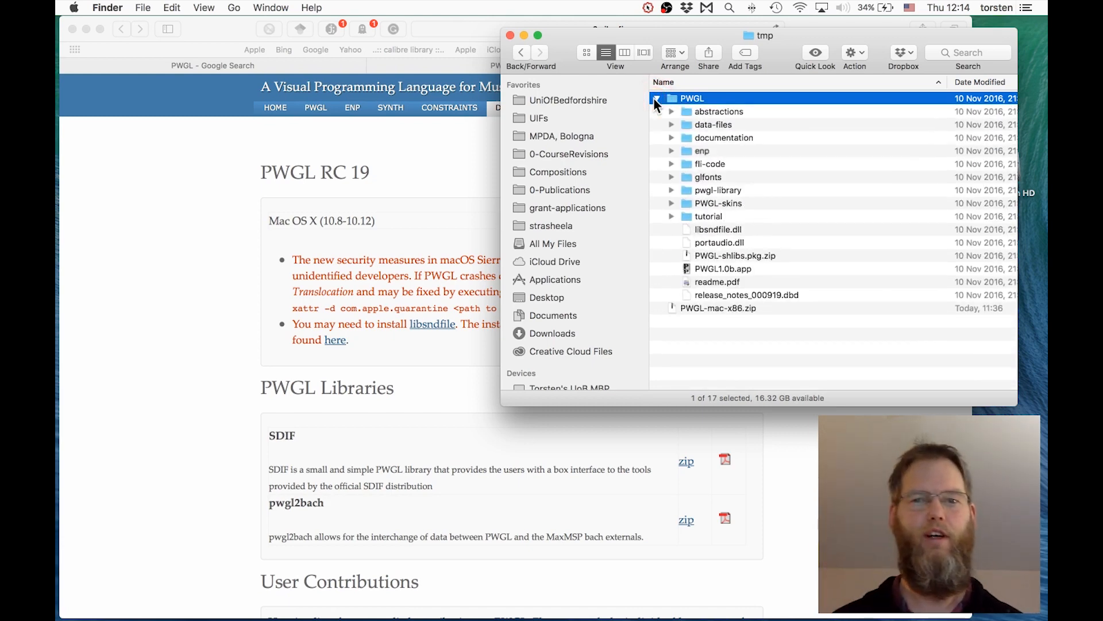
Step: Open a second Finder window on the Applications folder, move it clear of the tmp window and enlarge it
{"action": "key", "text": "super"}
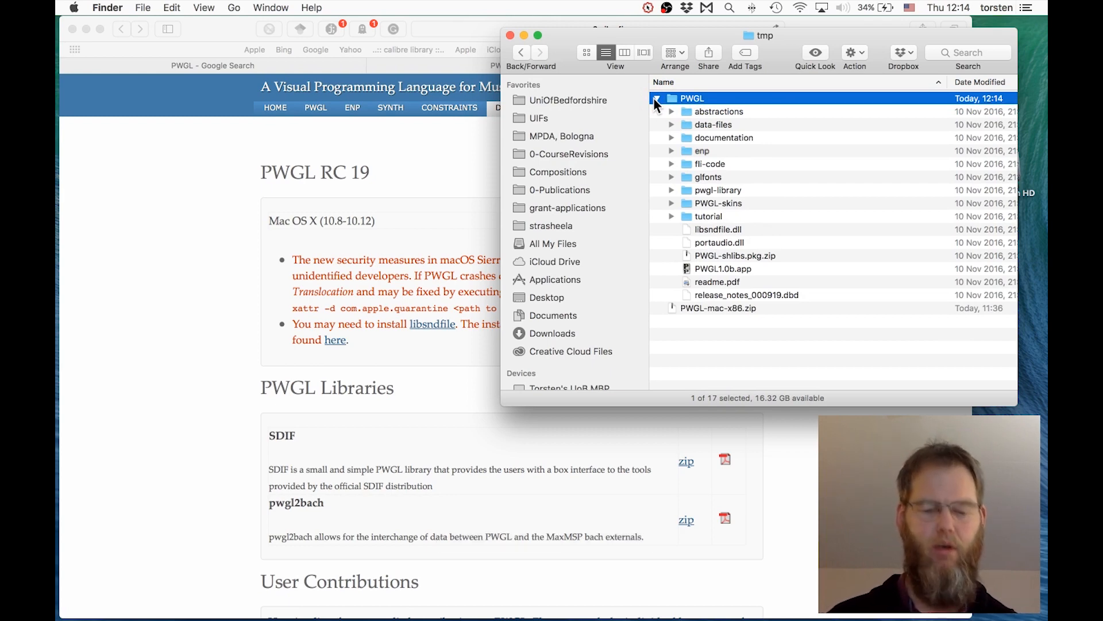
{"action": "key", "text": "super+n"}
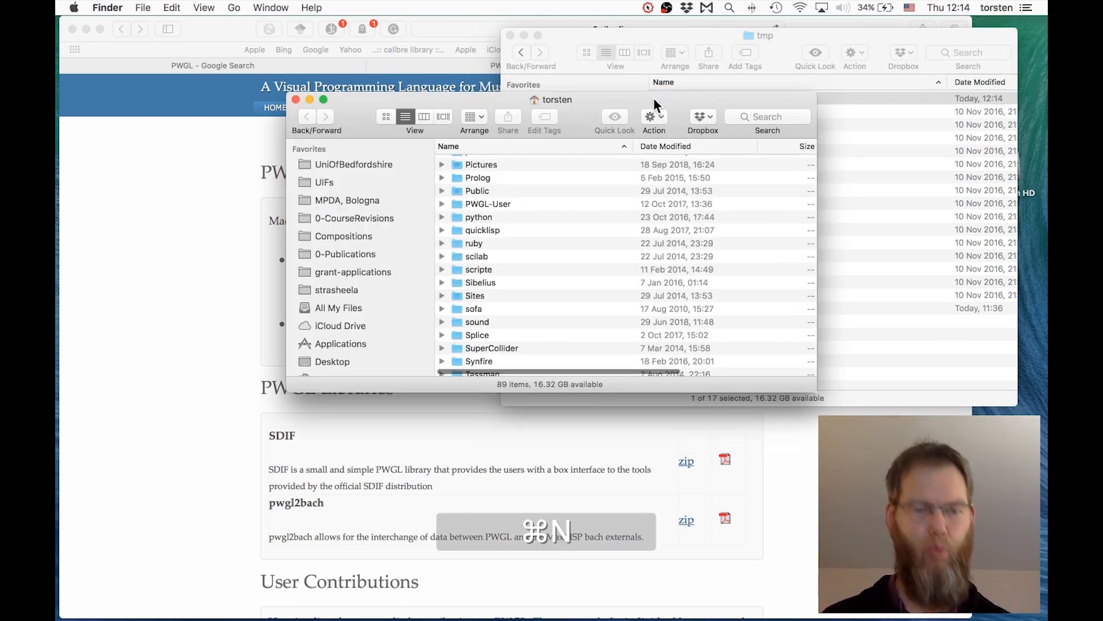
{"action": "key", "text": "shift"}
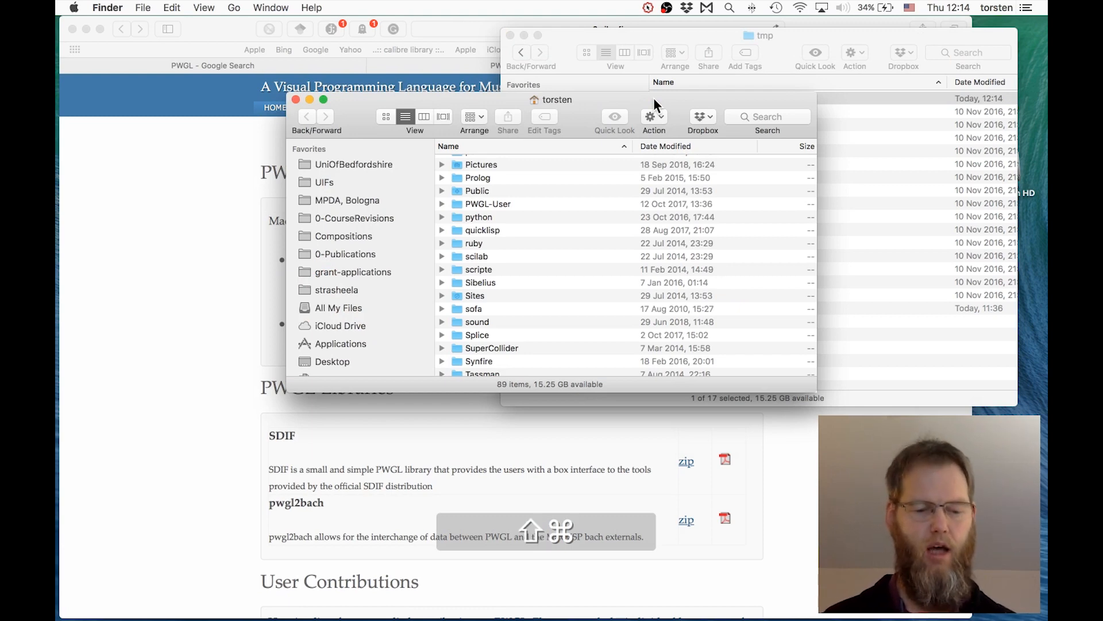
{"action": "key", "text": "shift+super+a"}
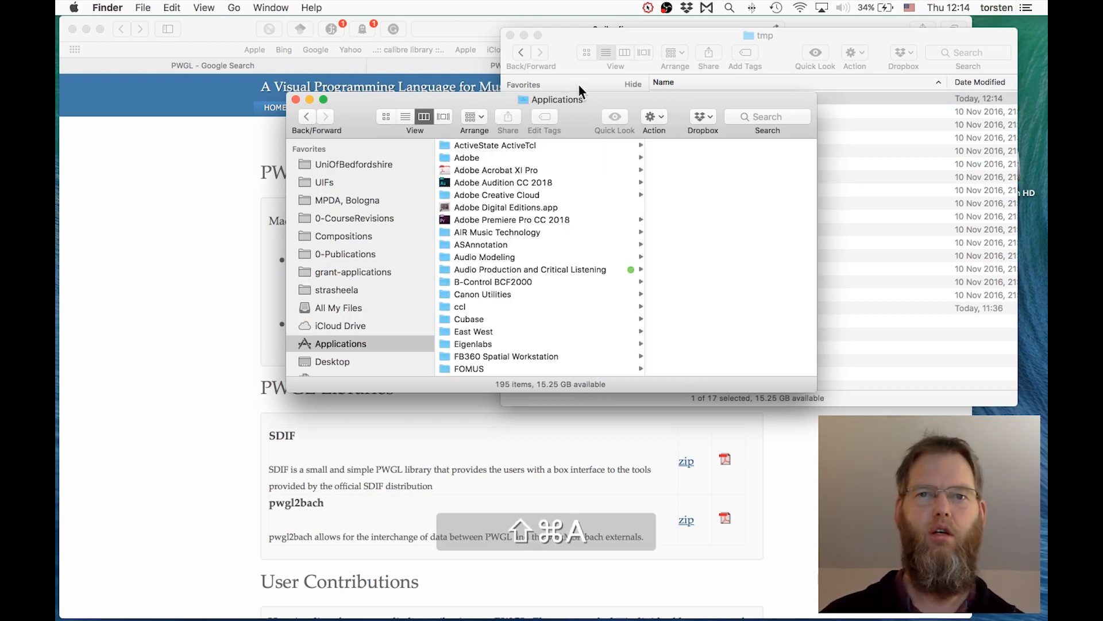
{"action": "left_click_drag", "start_coordinate": [578, 108], "coordinate": [428, 66]}
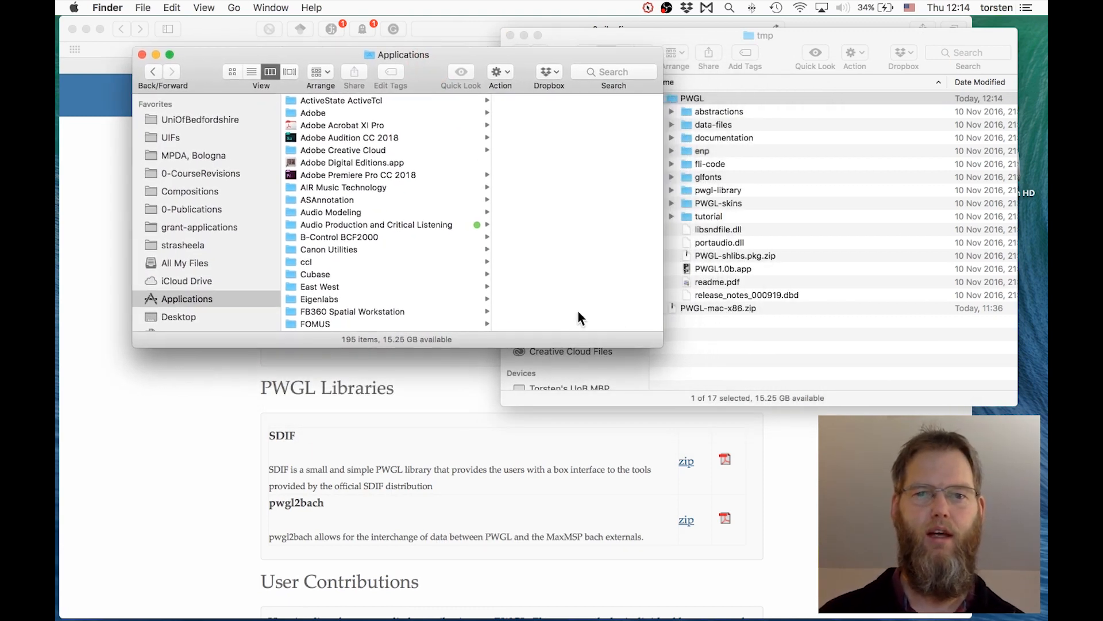
{"action": "left_click_drag", "start_coordinate": [662, 346], "coordinate": [694, 523]}
Step: Find the PWGL folder inside Applications and display its contents
{"action": "scroll", "coordinate": [466, 459], "scroll_direction": "down", "scroll_amount": 15}
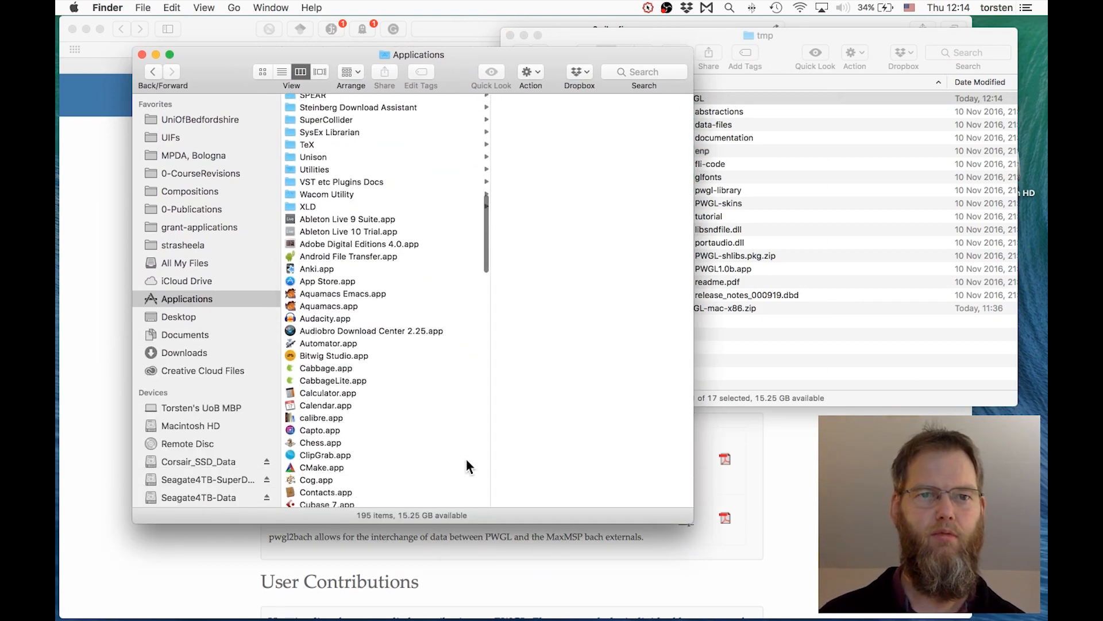
{"action": "scroll", "coordinate": [467, 459], "scroll_direction": "up", "scroll_amount": 4}
{"action": "scroll", "coordinate": [352, 255], "scroll_direction": "up", "scroll_amount": 5}
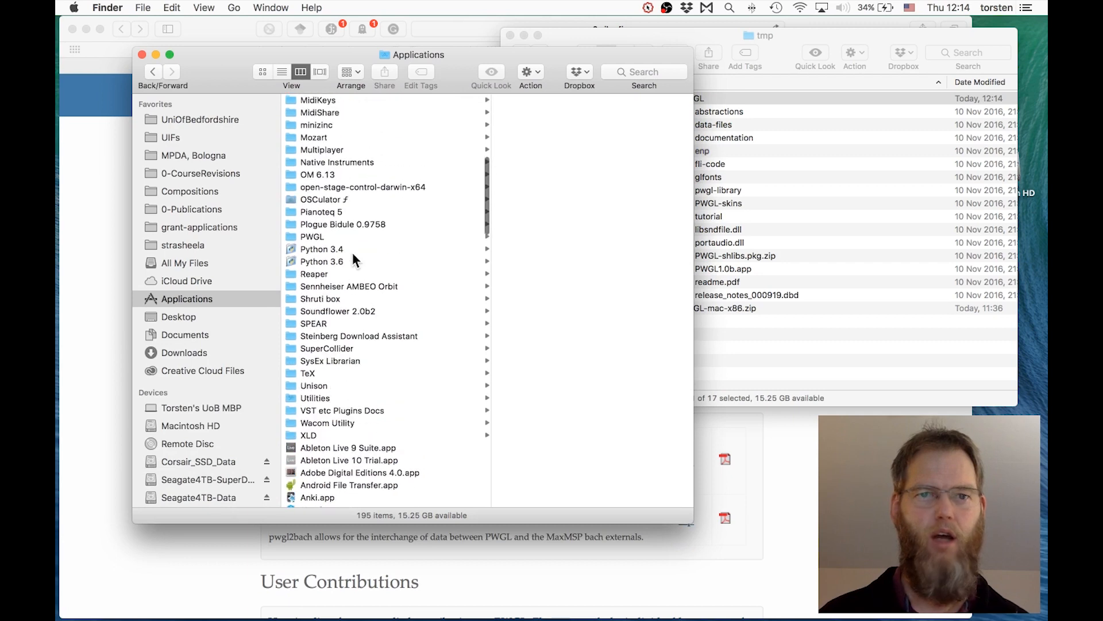
{"action": "left_click", "coordinate": [729, 376]}
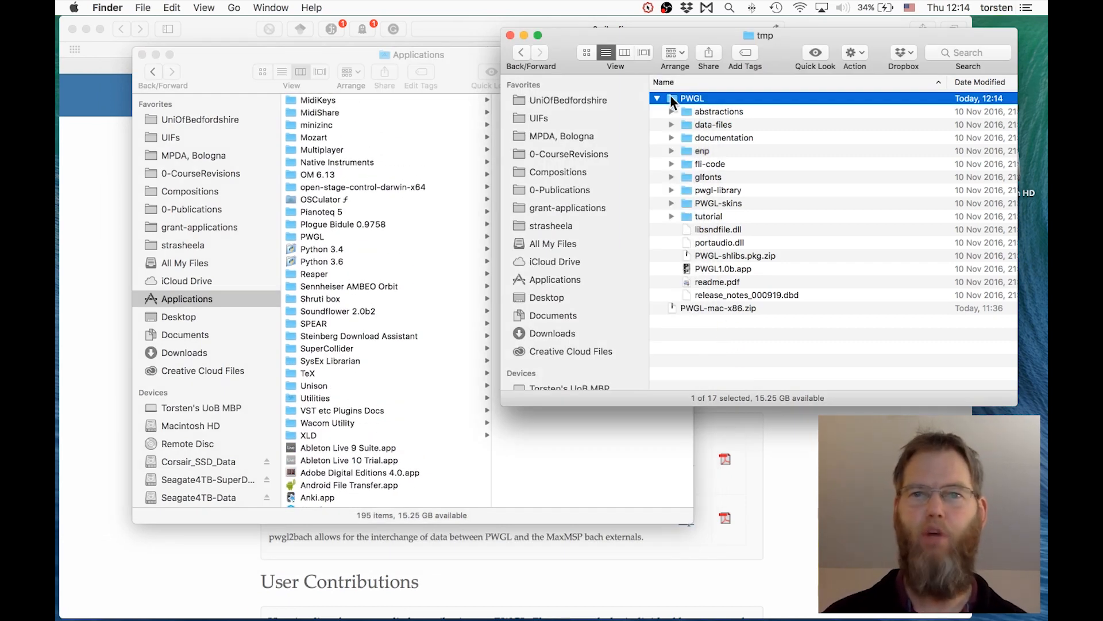
{"action": "left_click", "coordinate": [315, 253]}
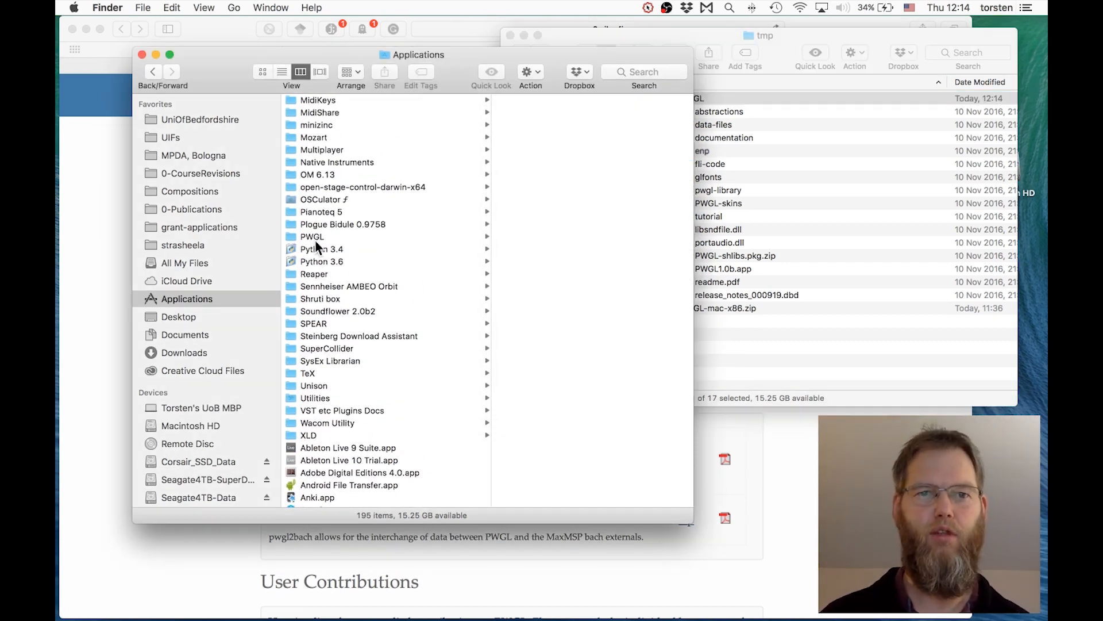
{"action": "left_click", "coordinate": [313, 238]}
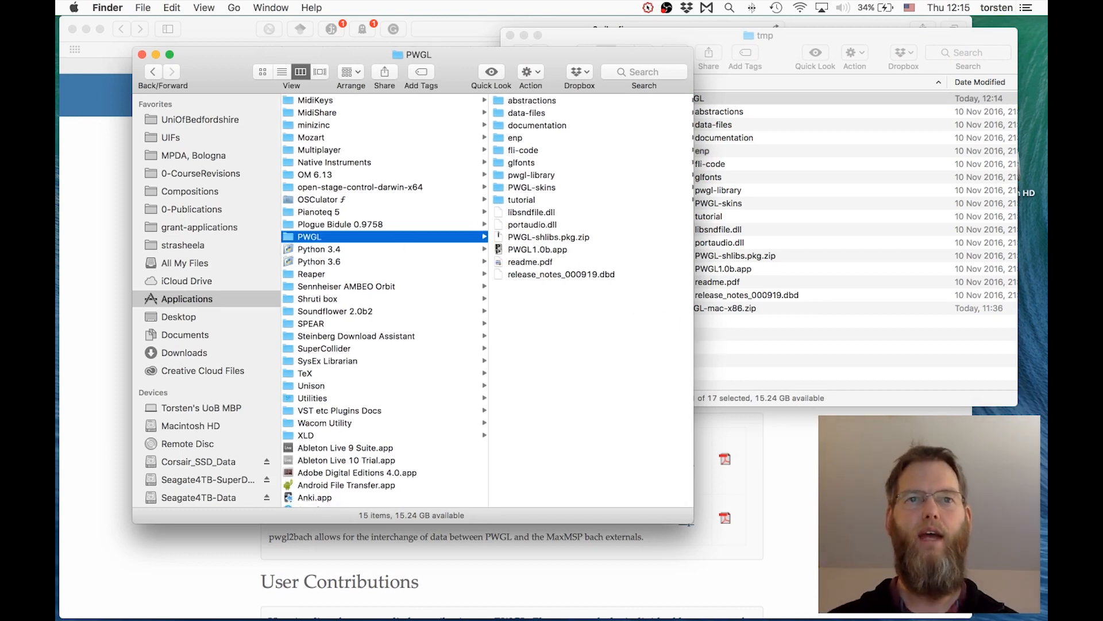
Step: Unpack PWGL-shlibs.pkg.zip from the PWGL folder in tmp, move the resulting PWGL window aside and return to the tmp window
{"action": "key", "text": "super+Tab"}
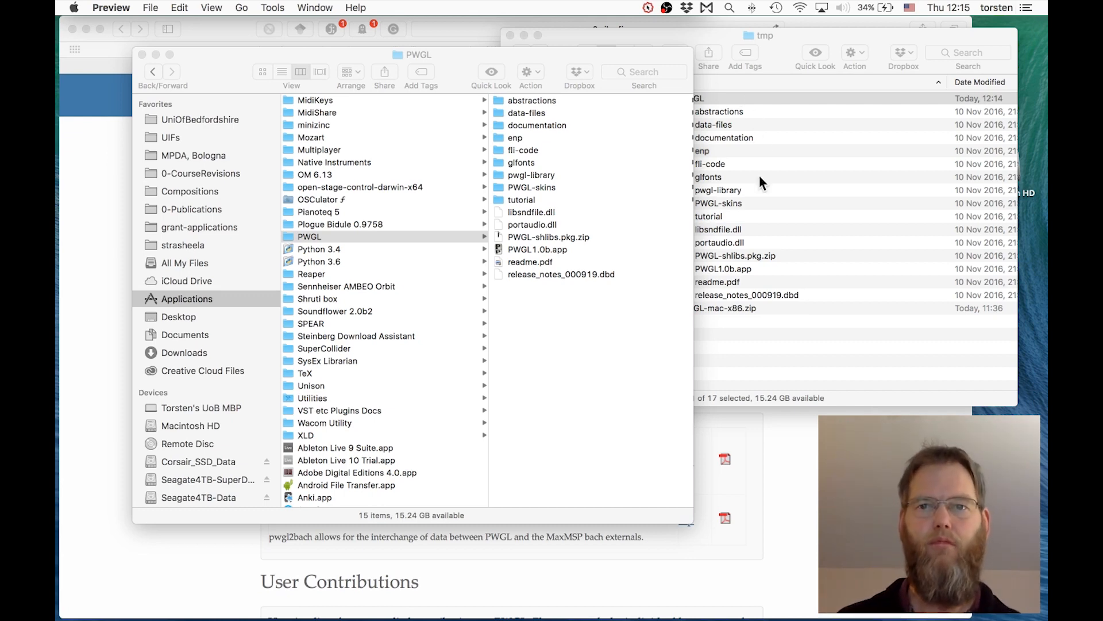
{"action": "left_click", "coordinate": [757, 384]}
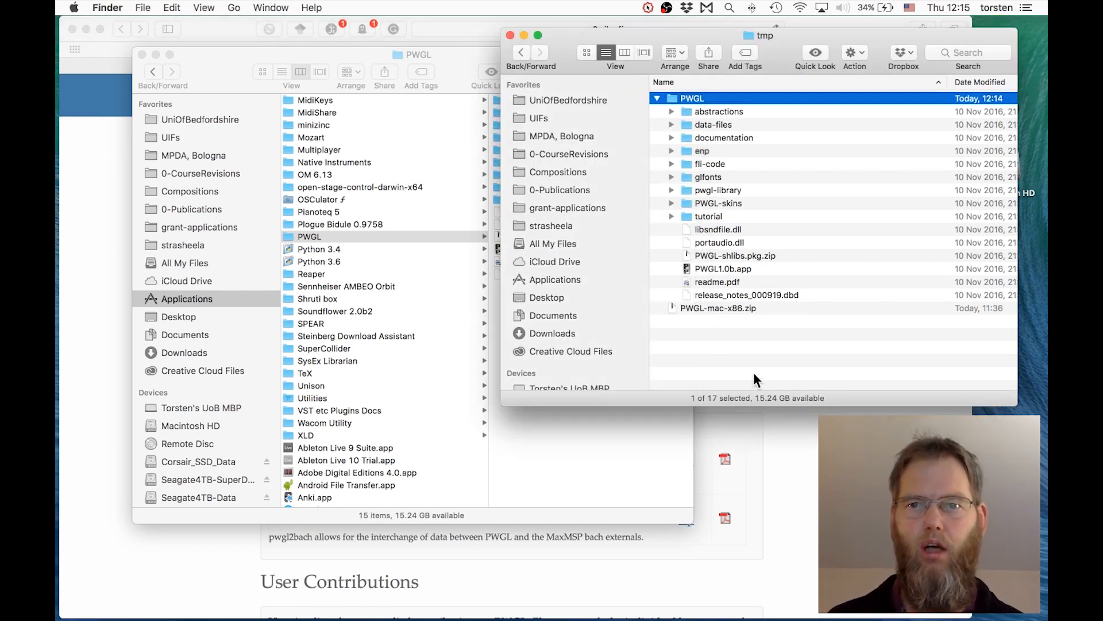
{"action": "double_click", "coordinate": [722, 256]}
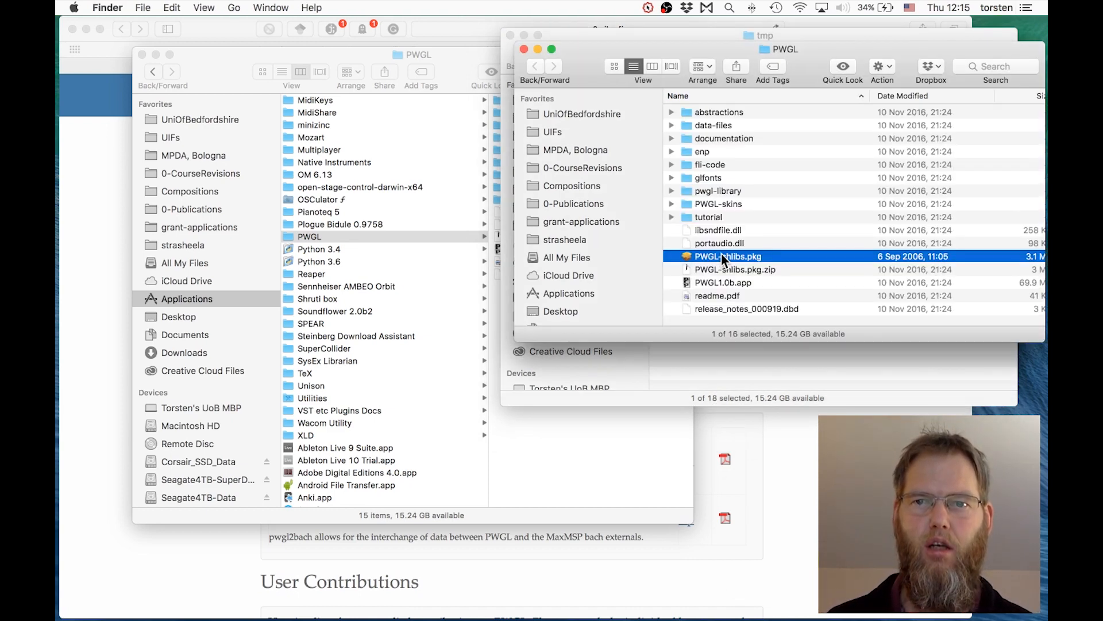
{"action": "left_click_drag", "start_coordinate": [809, 65], "coordinate": [473, 67]}
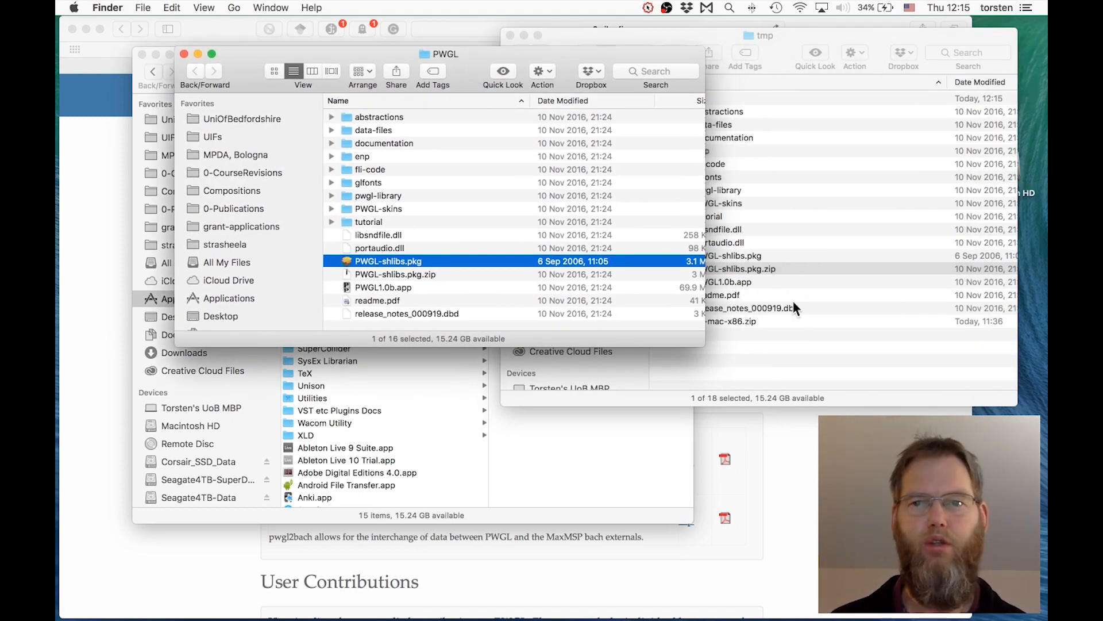
{"action": "left_click", "coordinate": [819, 336]}
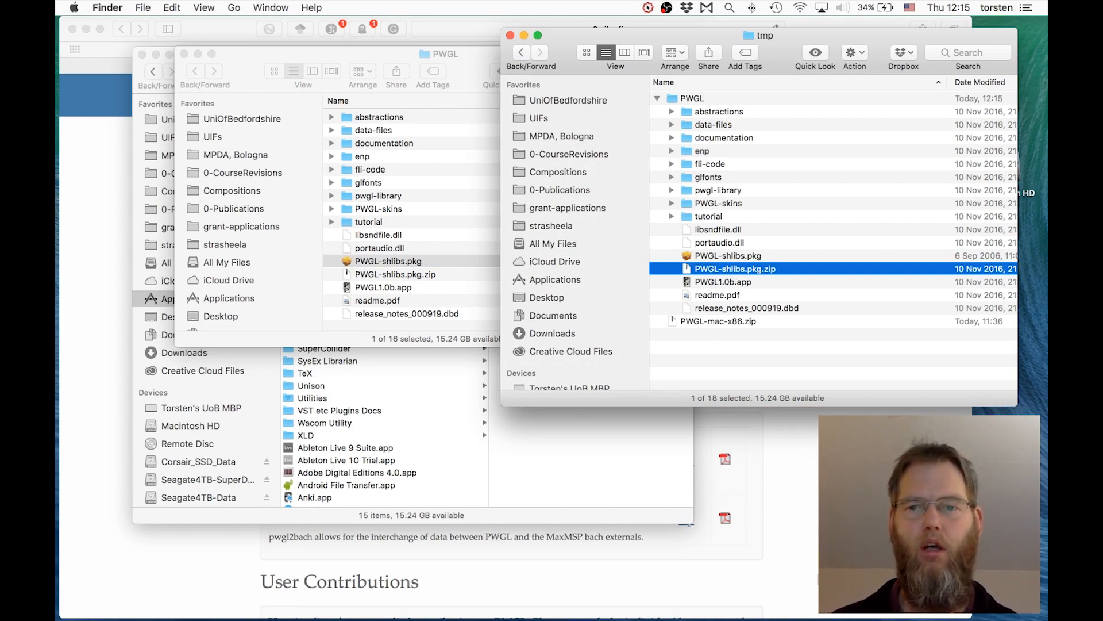
Step: Switch to Safari and highlight the libsndfile-1.0.16 link under Third-party libraries on the PWGL Downloads page
{"action": "left_click", "coordinate": [862, 459]}
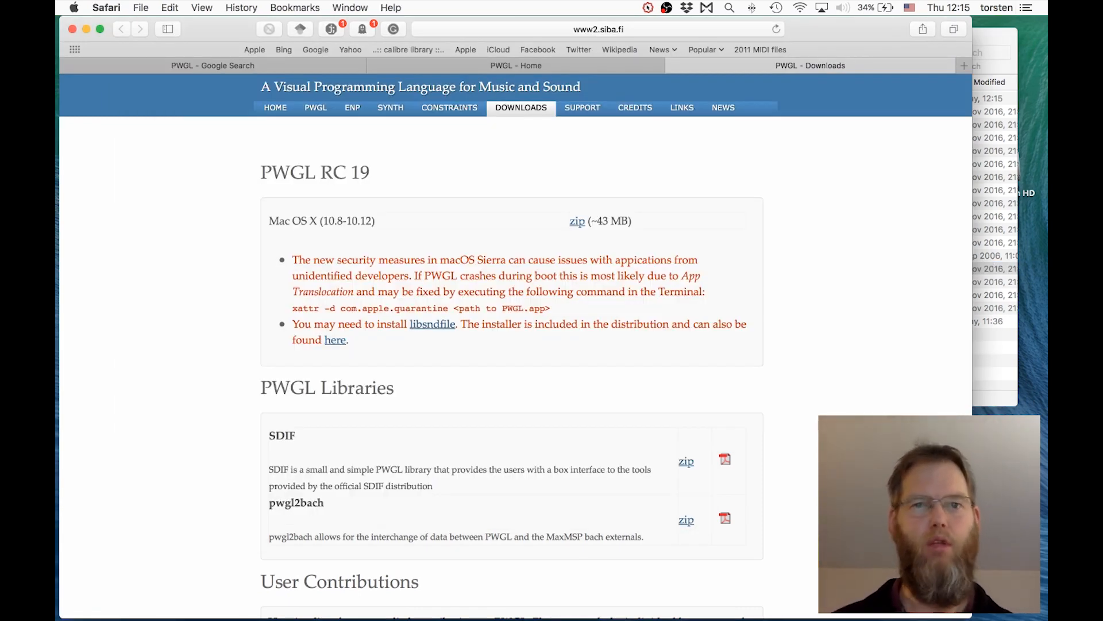
{"action": "scroll", "coordinate": [377, 506], "scroll_direction": "down", "scroll_amount": 10}
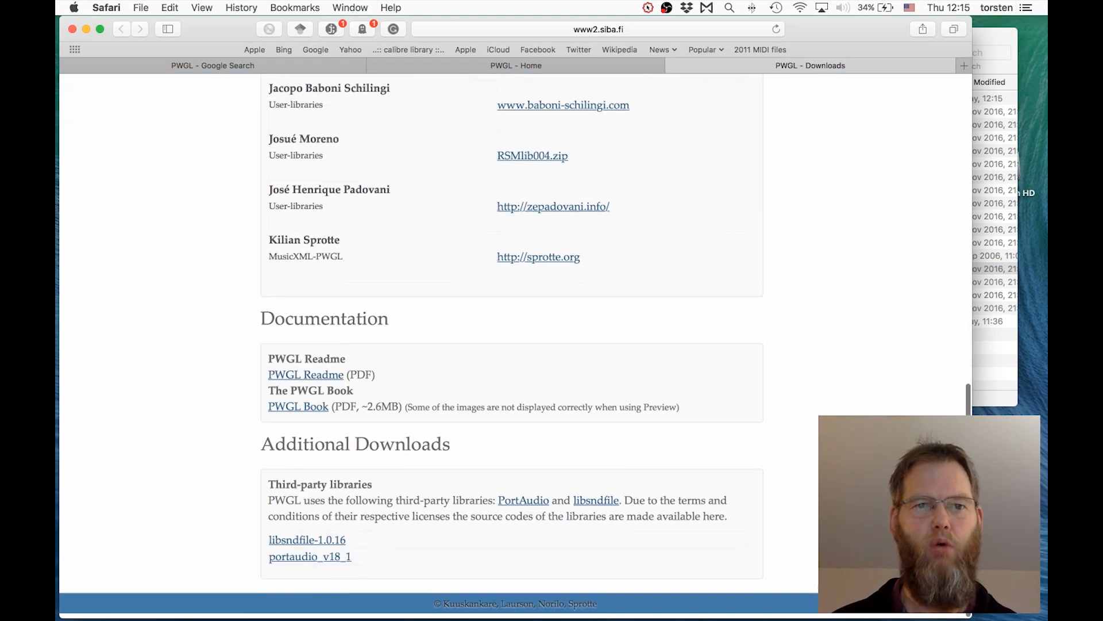
{"action": "triple_click", "coordinate": [283, 488]}
{"action": "left_click_drag", "start_coordinate": [353, 543], "coordinate": [202, 548]}
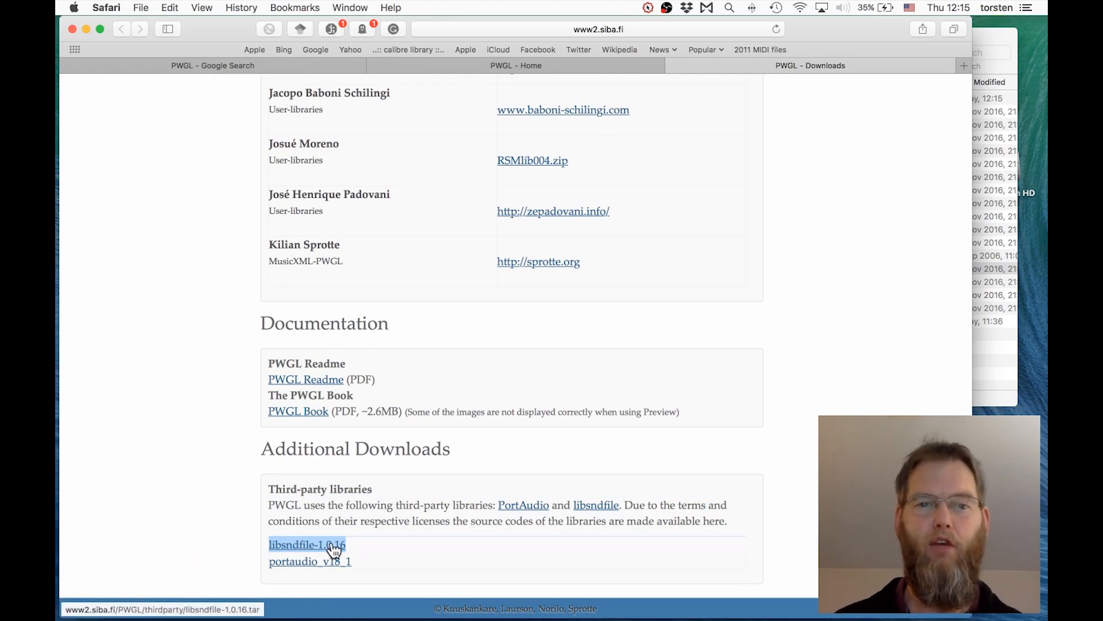
Step: Return to the Finder's tmp window, try to open PWGL-shlibs.pkg directly, and dismiss the security alert
{"action": "key", "text": "super+Tab"}
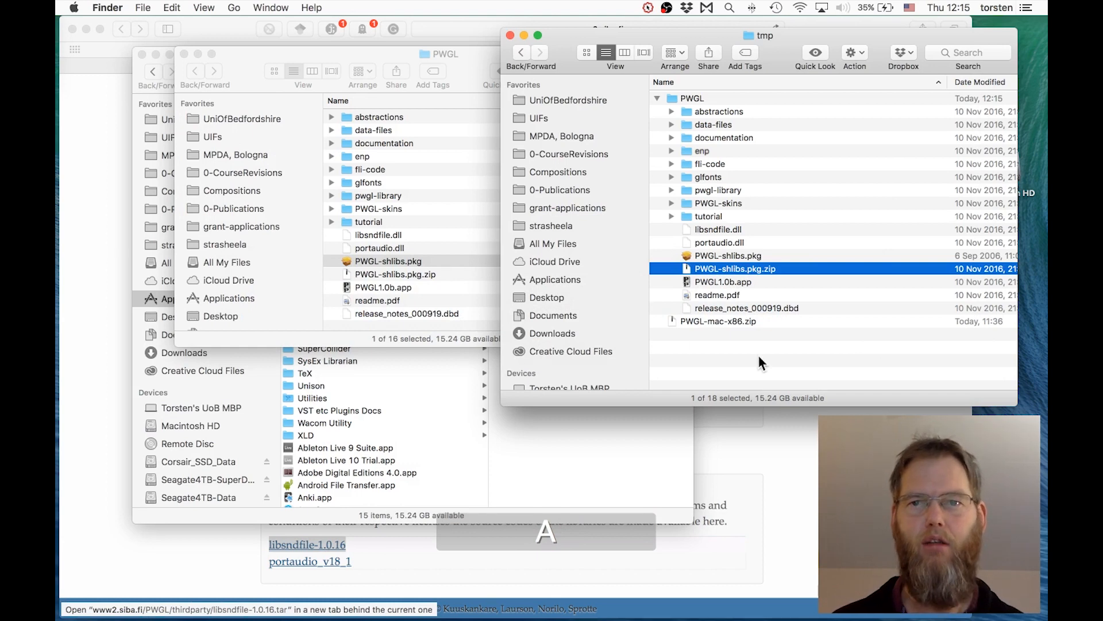
{"action": "left_click", "coordinate": [757, 354]}
{"action": "left_click", "coordinate": [700, 99]}
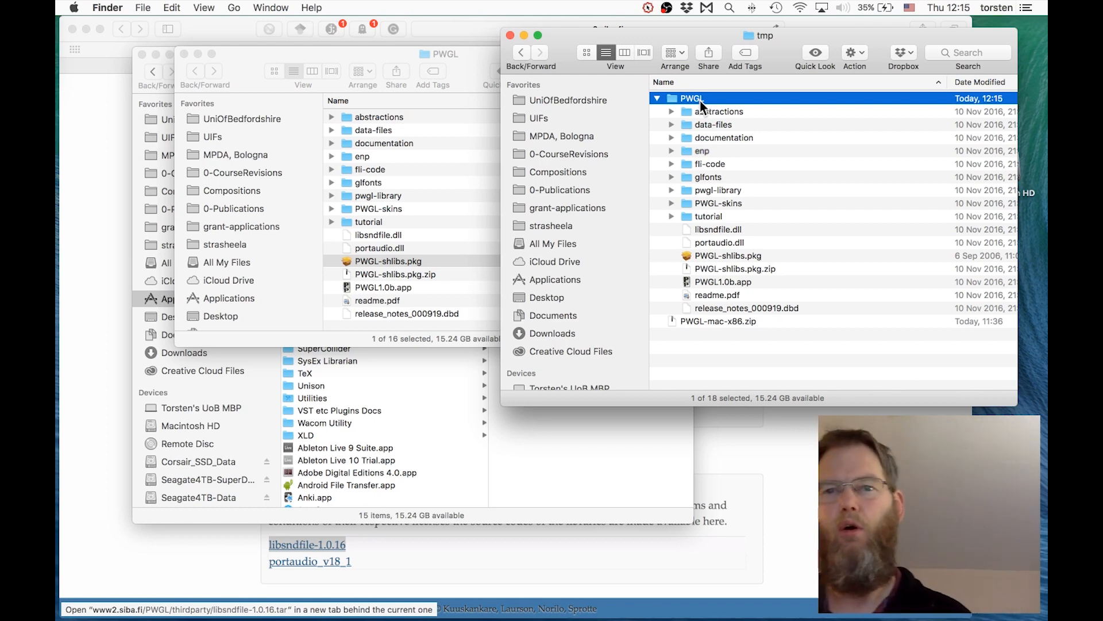
{"action": "left_click", "coordinate": [730, 270]}
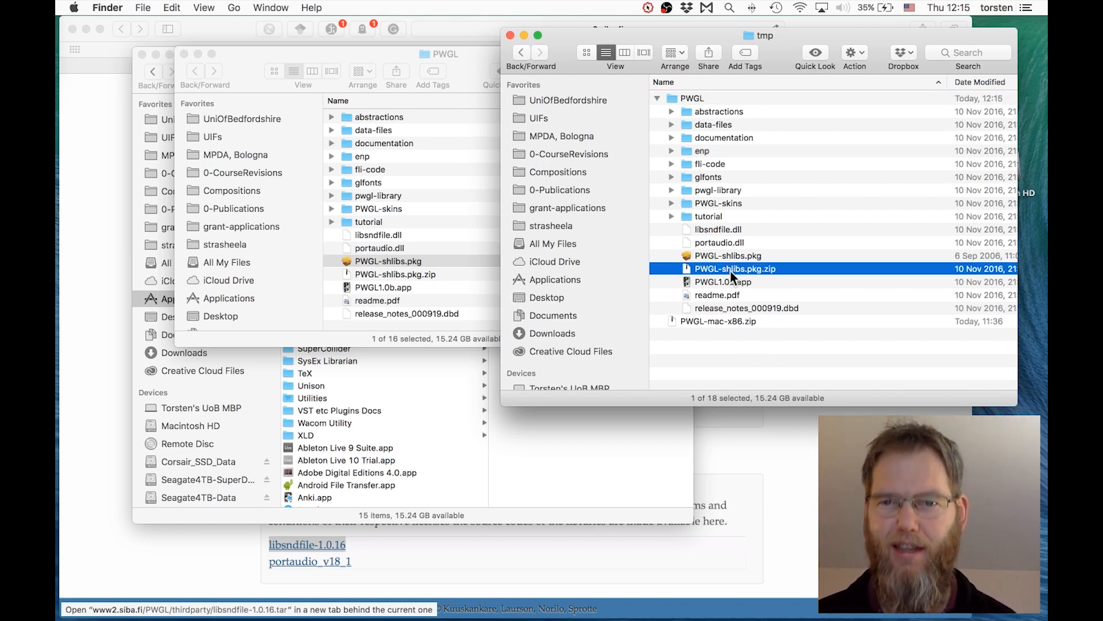
{"action": "double_click", "coordinate": [733, 257]}
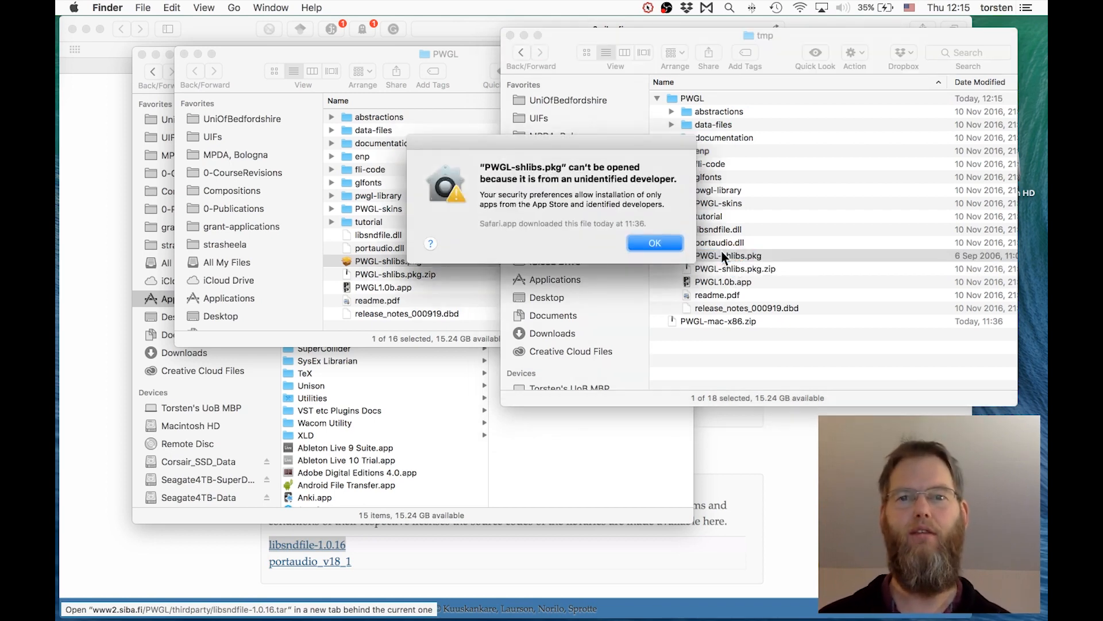
{"action": "left_click", "coordinate": [657, 243]}
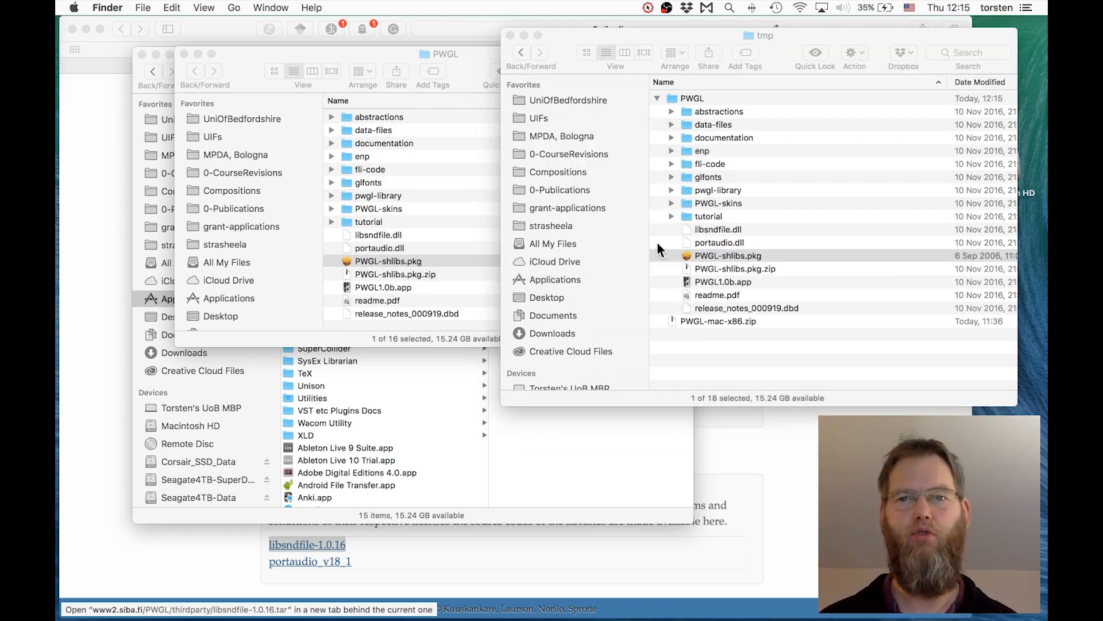
Step: Open PWGL-shlibs.pkg from the tmp window despite the security alert, and close the Shared Libraries installer without installing
{"action": "right_click", "coordinate": [715, 255]}
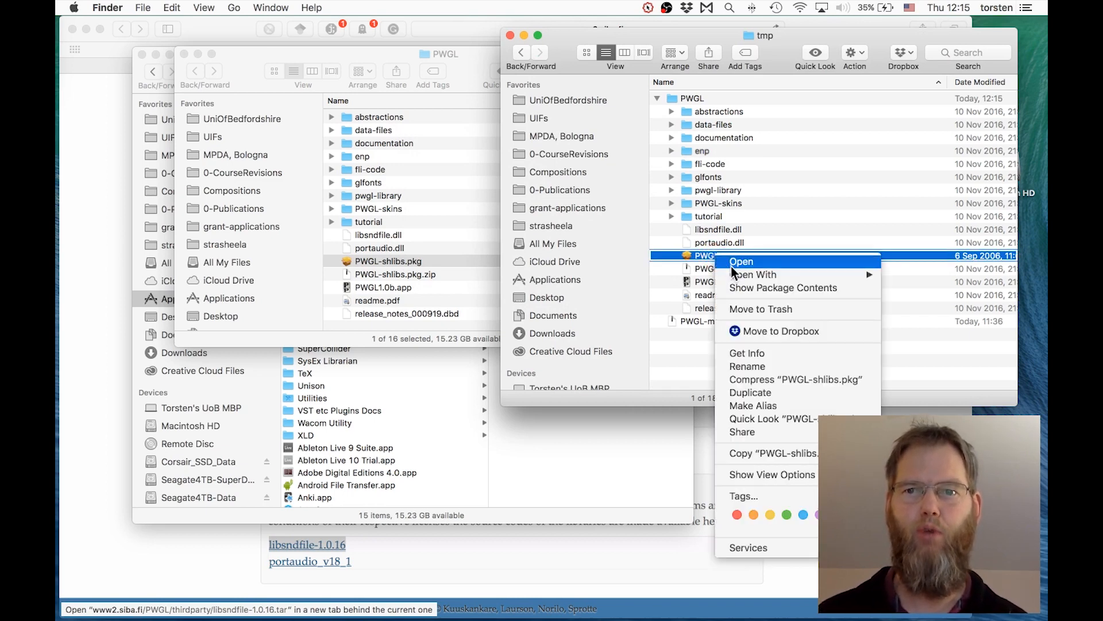
{"action": "left_click", "coordinate": [679, 369]}
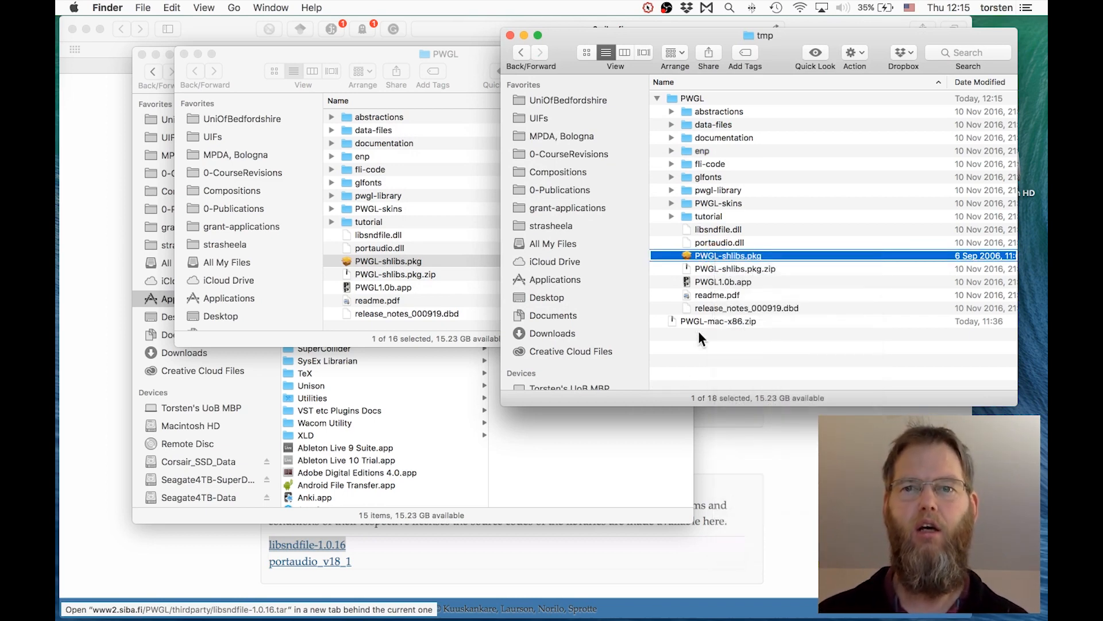
{"action": "right_click", "coordinate": [702, 259]}
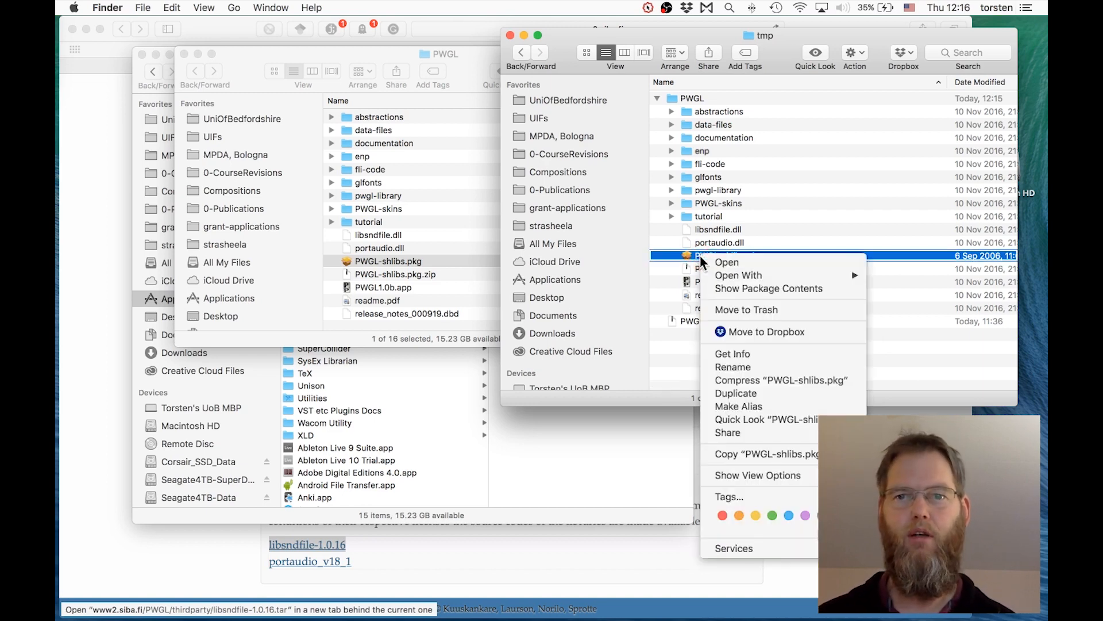
{"action": "left_click", "coordinate": [723, 263]}
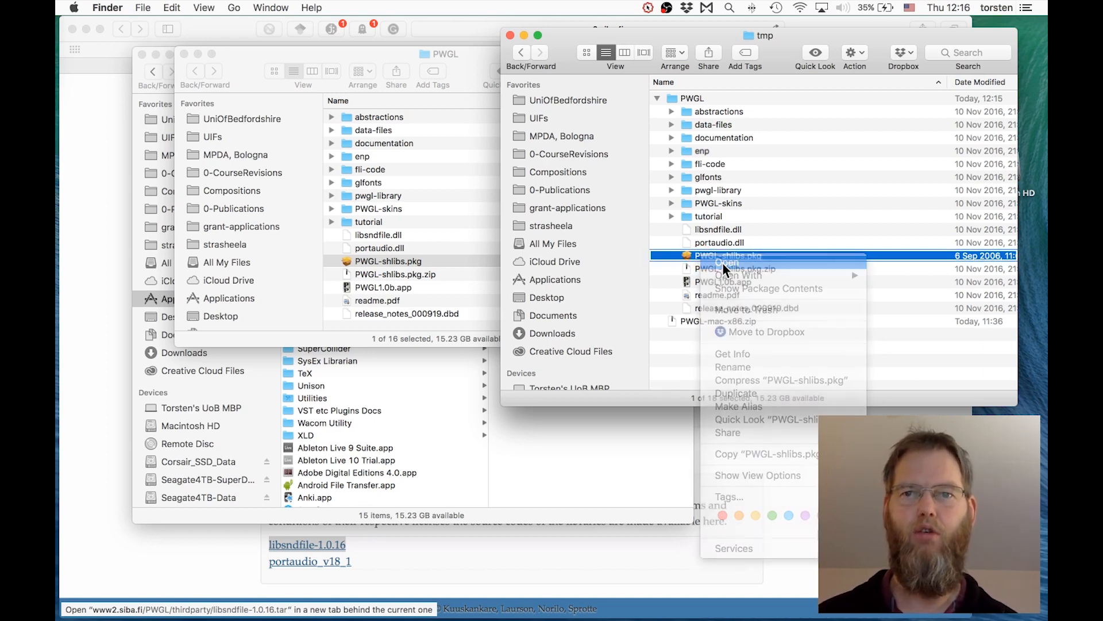
{"action": "left_click", "coordinate": [591, 243]}
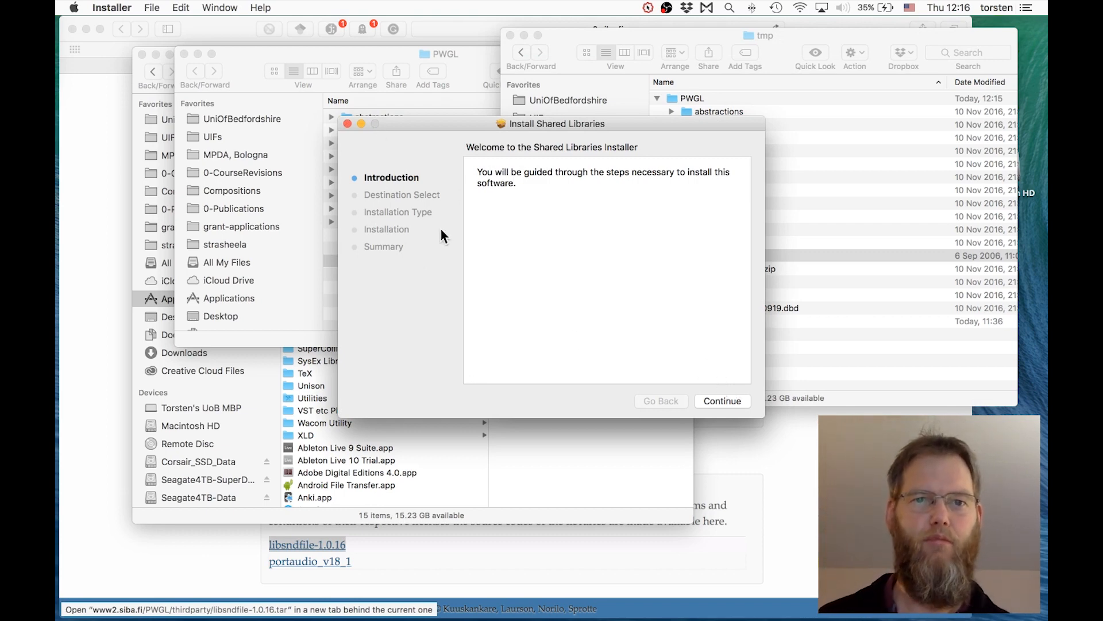
{"action": "left_click", "coordinate": [346, 123]}
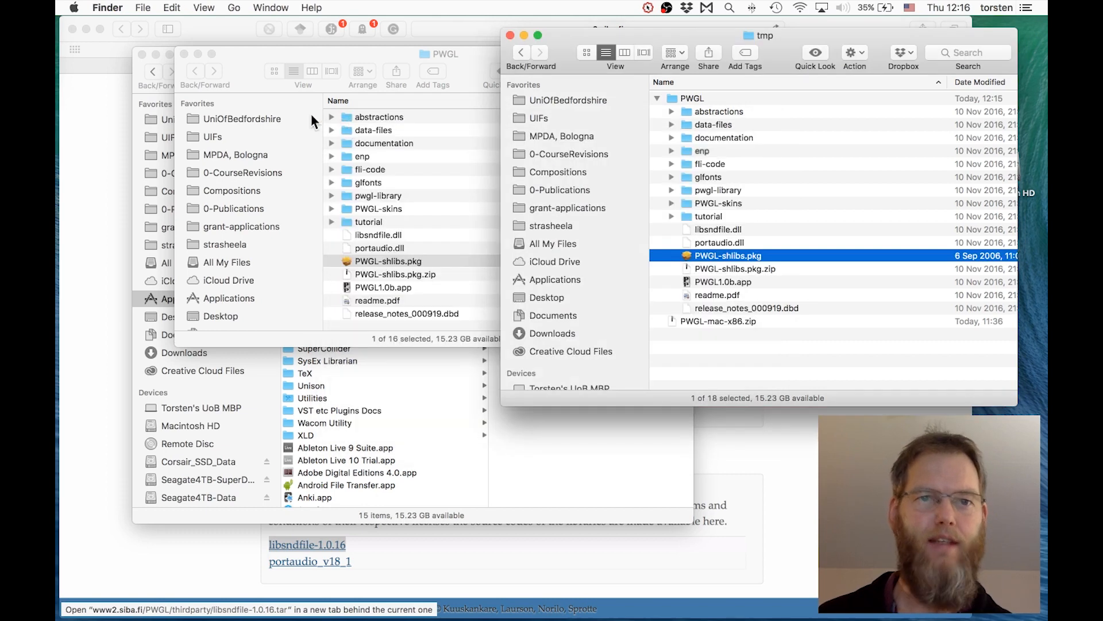
Step: Close the separate Finder window that shows the unpacked PWGL folder
{"action": "double_click", "coordinate": [244, 90]}
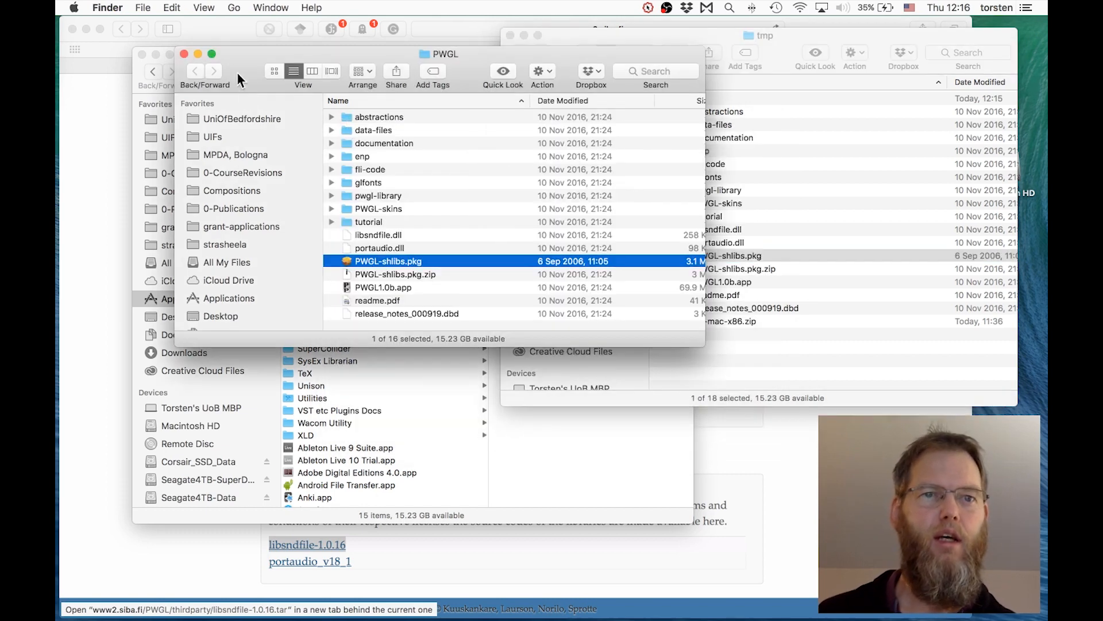
{"action": "left_click", "coordinate": [184, 54]}
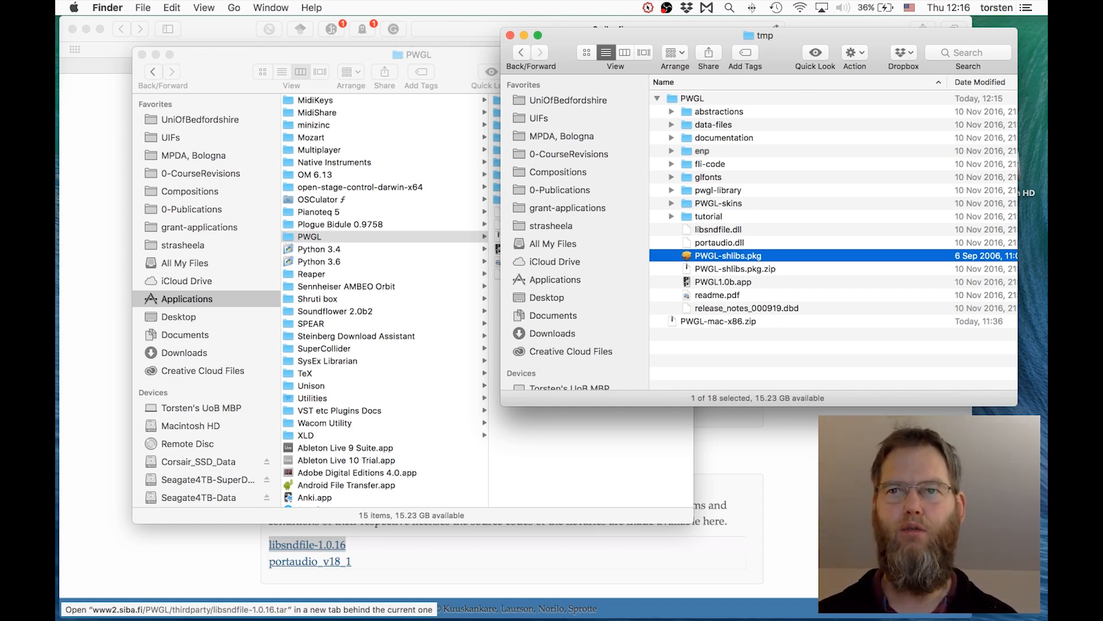
{"action": "left_click", "coordinate": [1026, 8]}
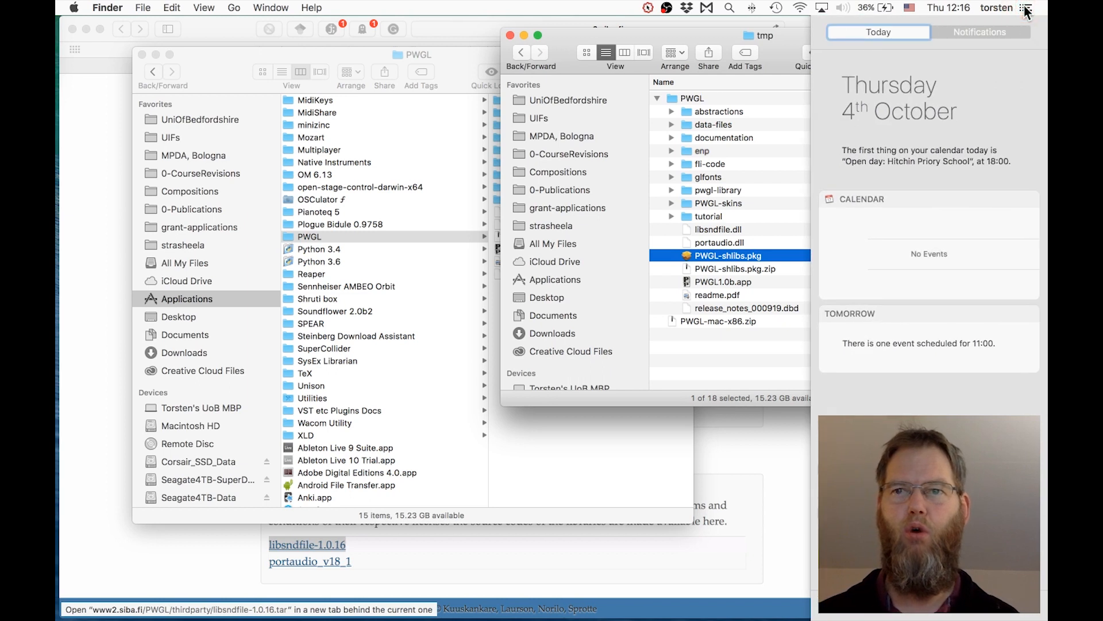
{"action": "left_click", "coordinate": [1026, 8]}
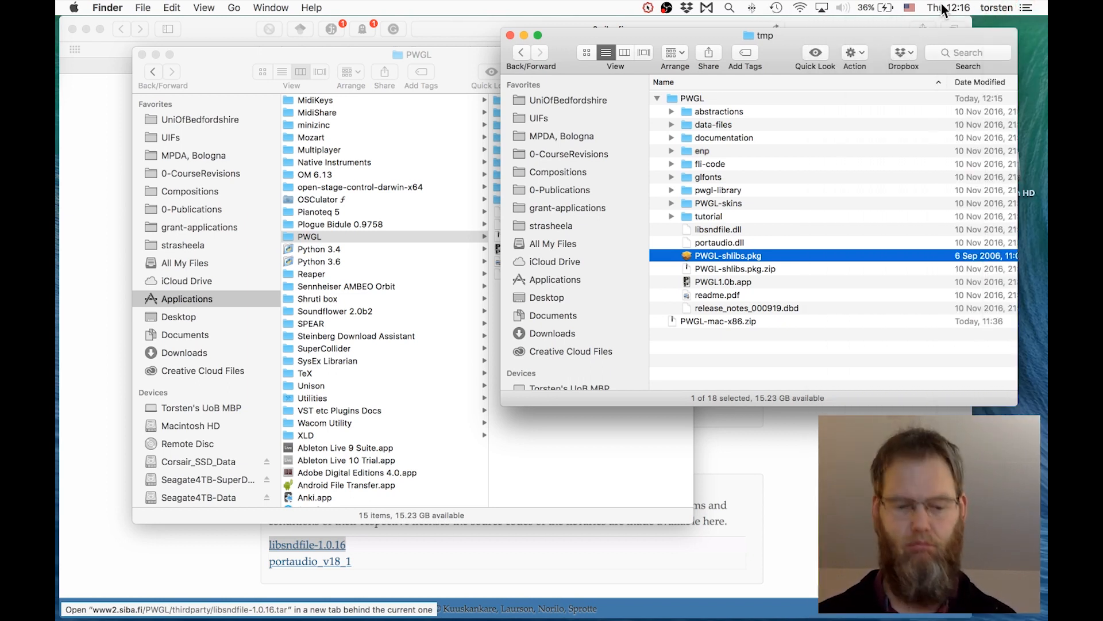
{"action": "key", "text": "super+space"}
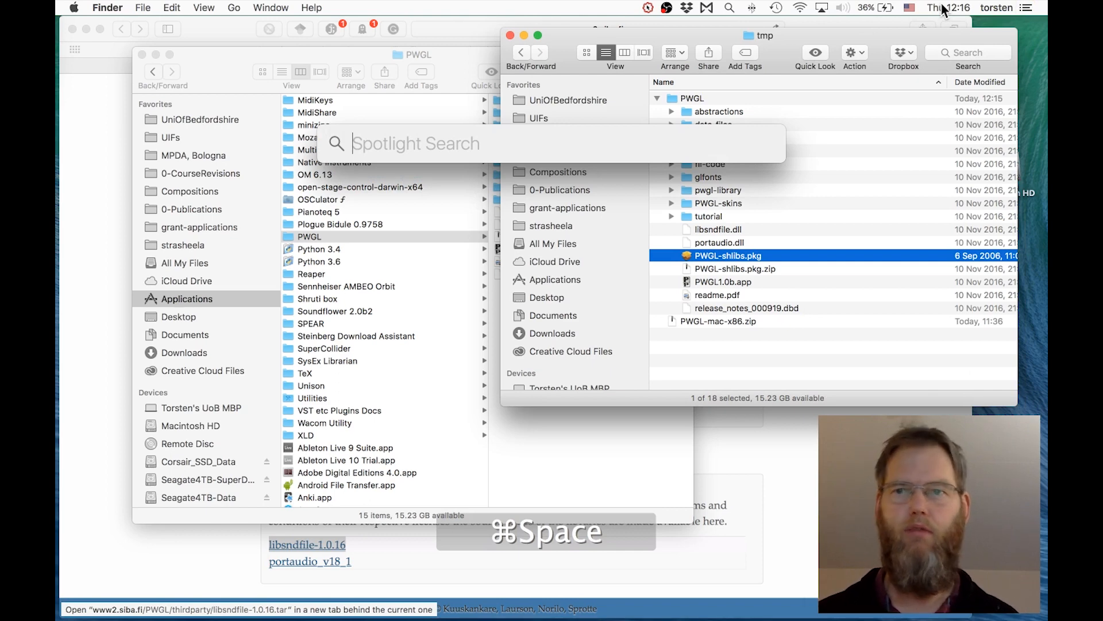
{"action": "key", "text": "Escape"}
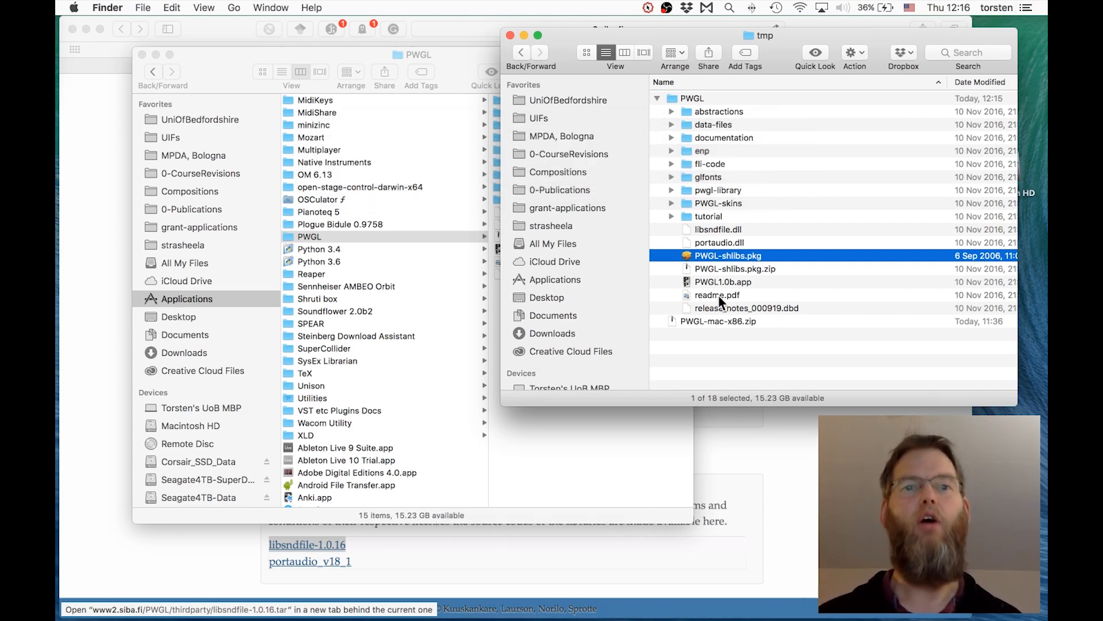
Step: Bring the Finder's Applications window forward, launch Terminal through a Spotlight search for "terminal" and move its window clear of the file lists
{"action": "left_click", "coordinate": [554, 488]}
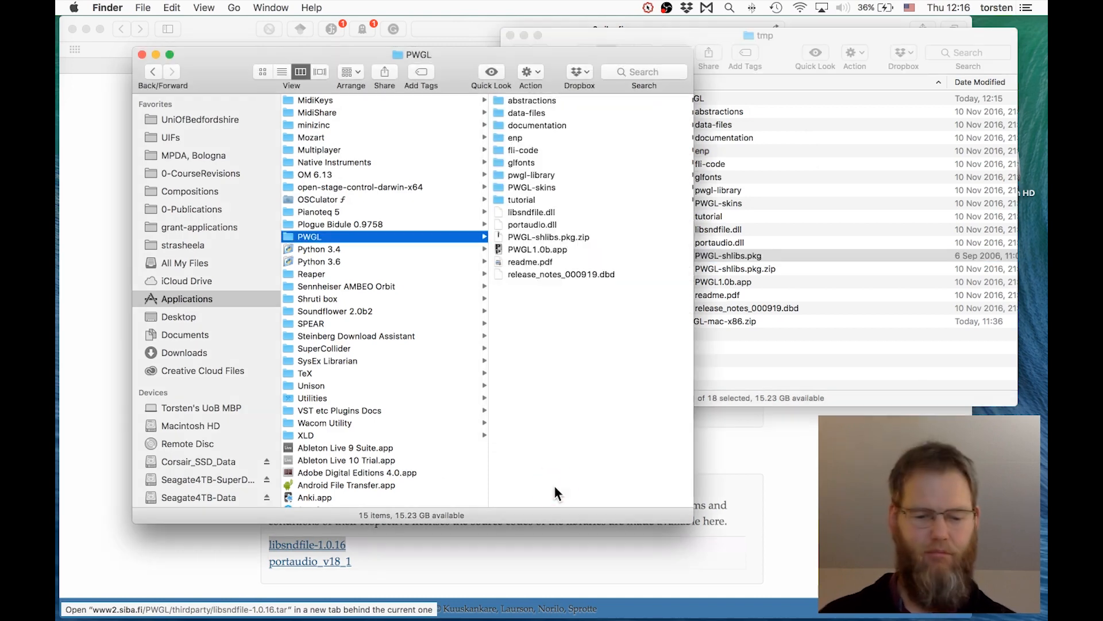
{"action": "key", "text": "super"}
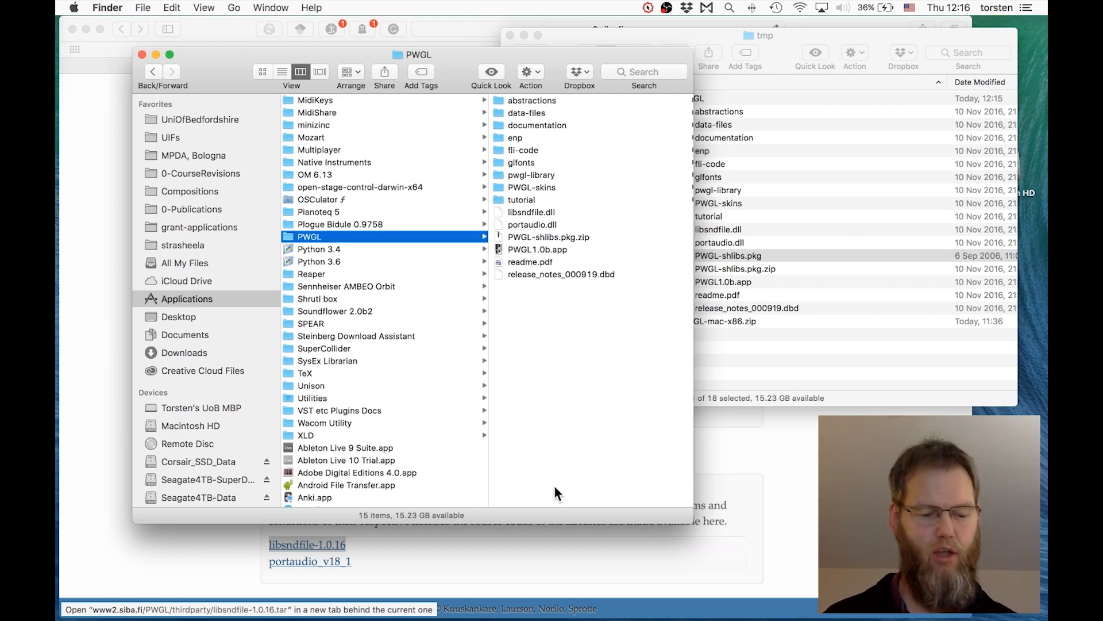
{"action": "key", "text": "super+space"}
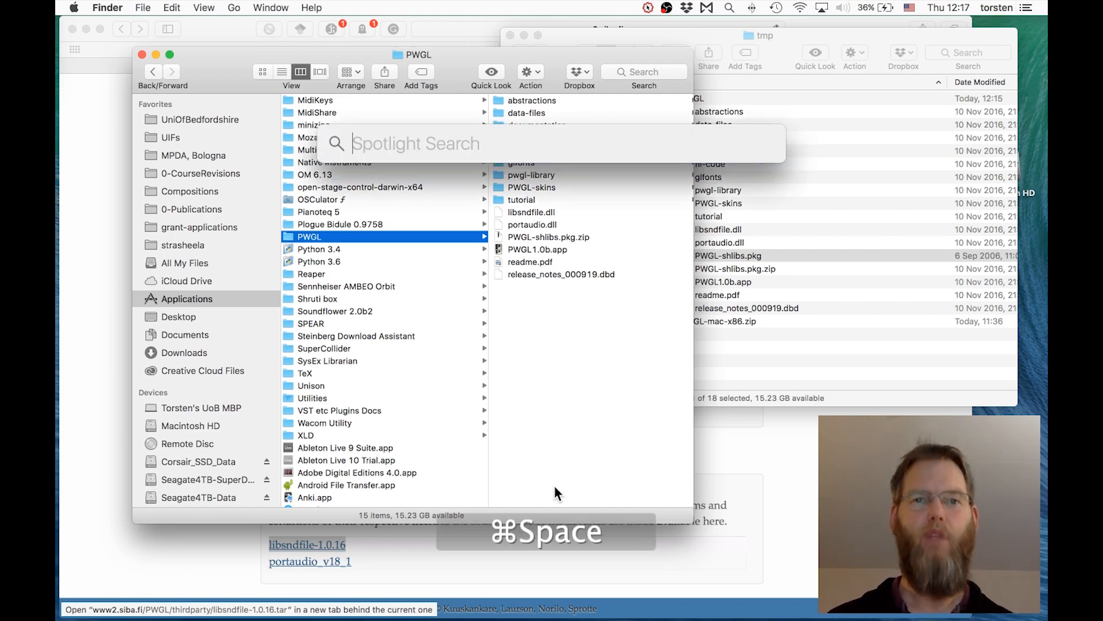
{"action": "type", "text": "terminal"}
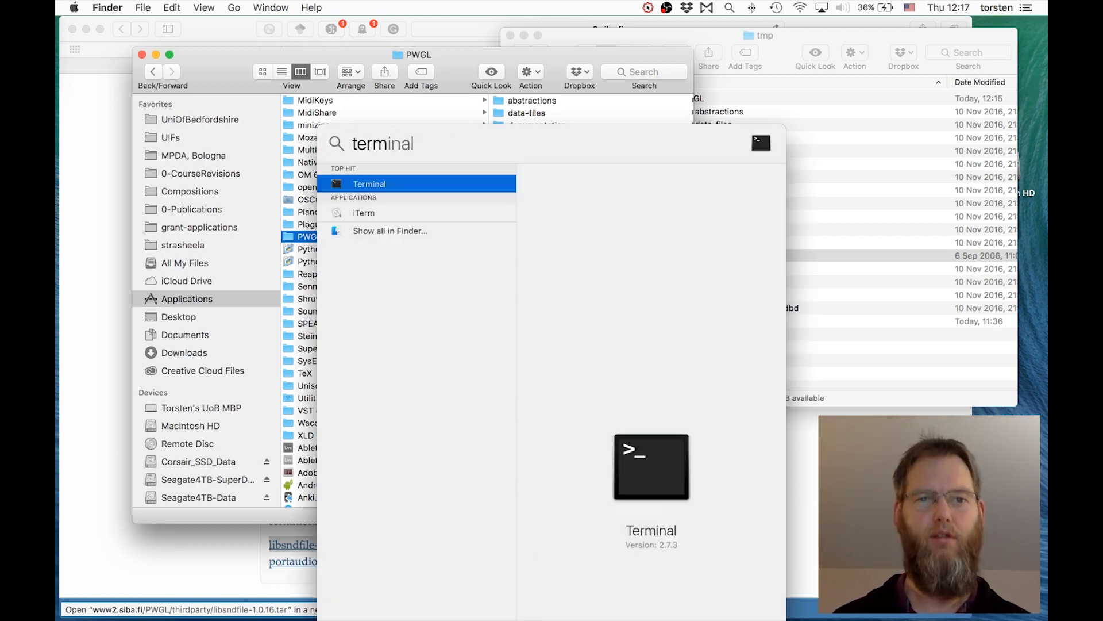
{"action": "key", "text": "Return"}
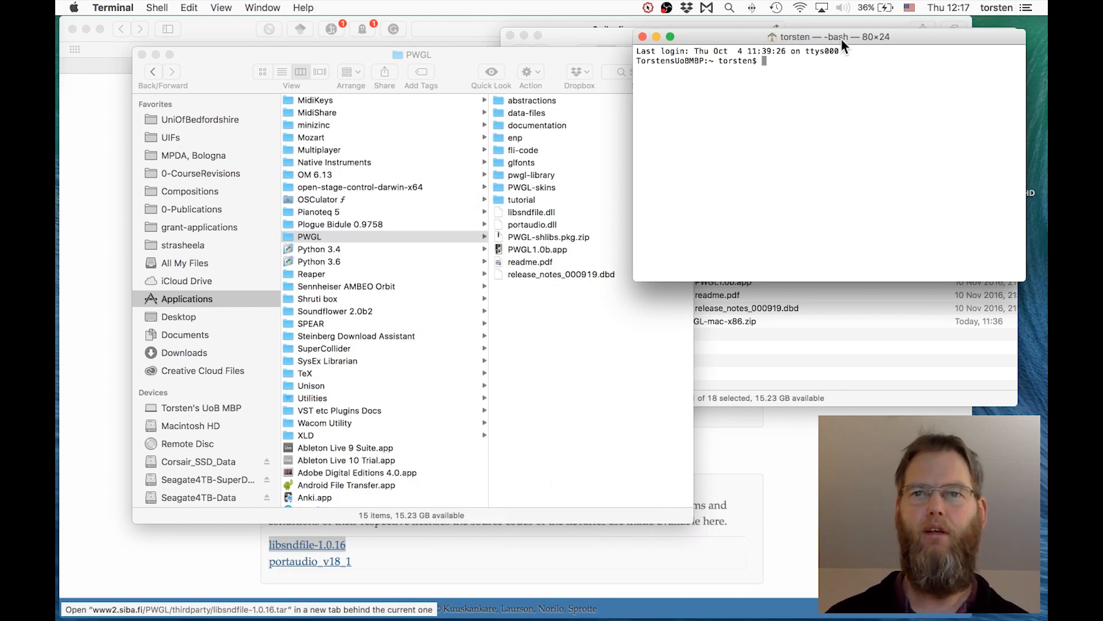
{"action": "left_click_drag", "start_coordinate": [841, 38], "coordinate": [832, 373]}
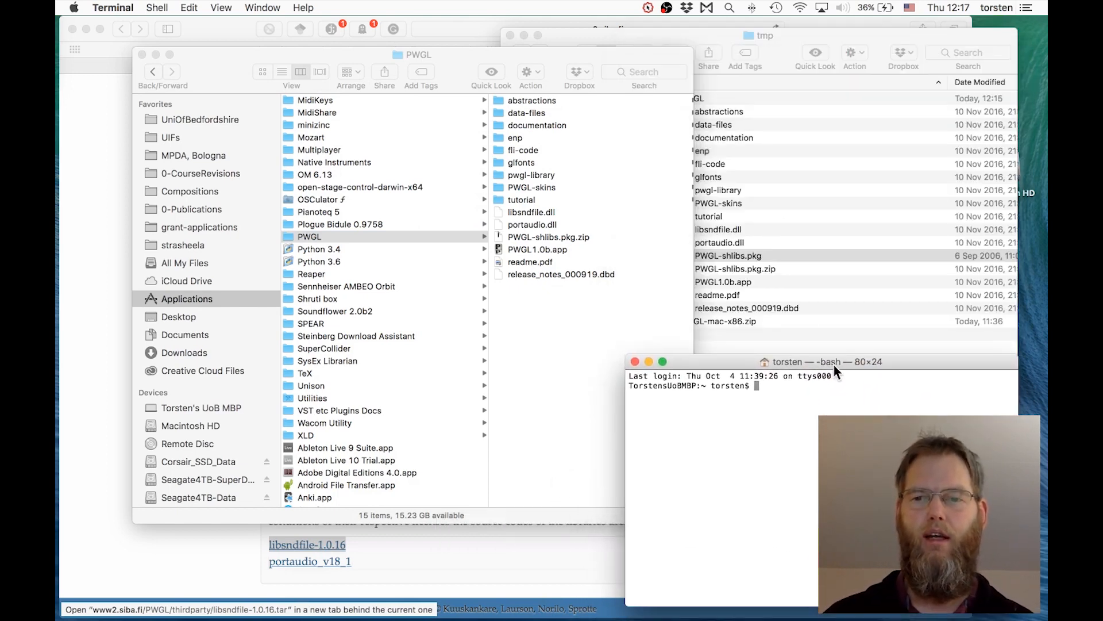
Step: Switch to Safari and copy "xattr -d com.apple.quarantine" from the macOS Sierra security note on the PWGL Downloads page
{"action": "left_click", "coordinate": [146, 584]}
{"action": "scroll", "coordinate": [212, 345], "scroll_direction": "up", "scroll_amount": 15}
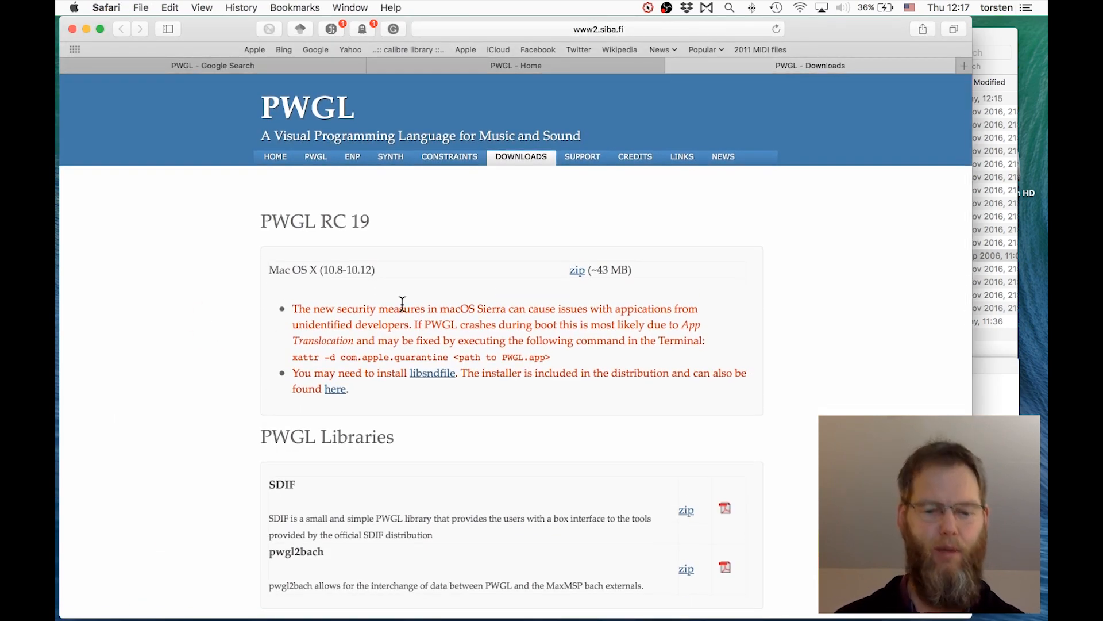
{"action": "key", "text": "alt+super+8"}
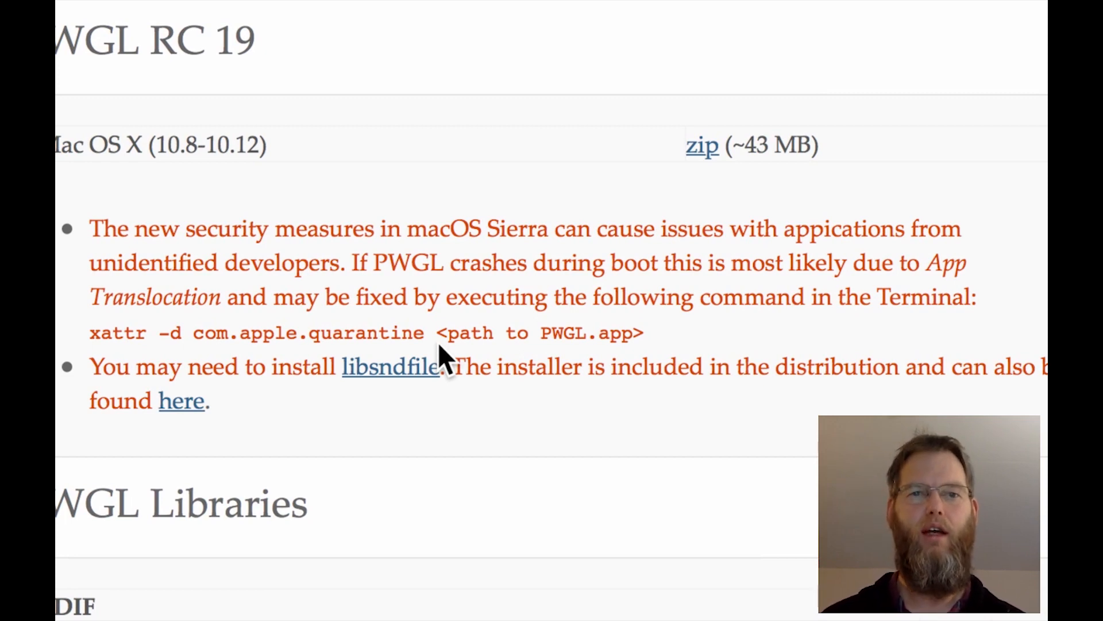
{"action": "key", "text": "alt+super+8"}
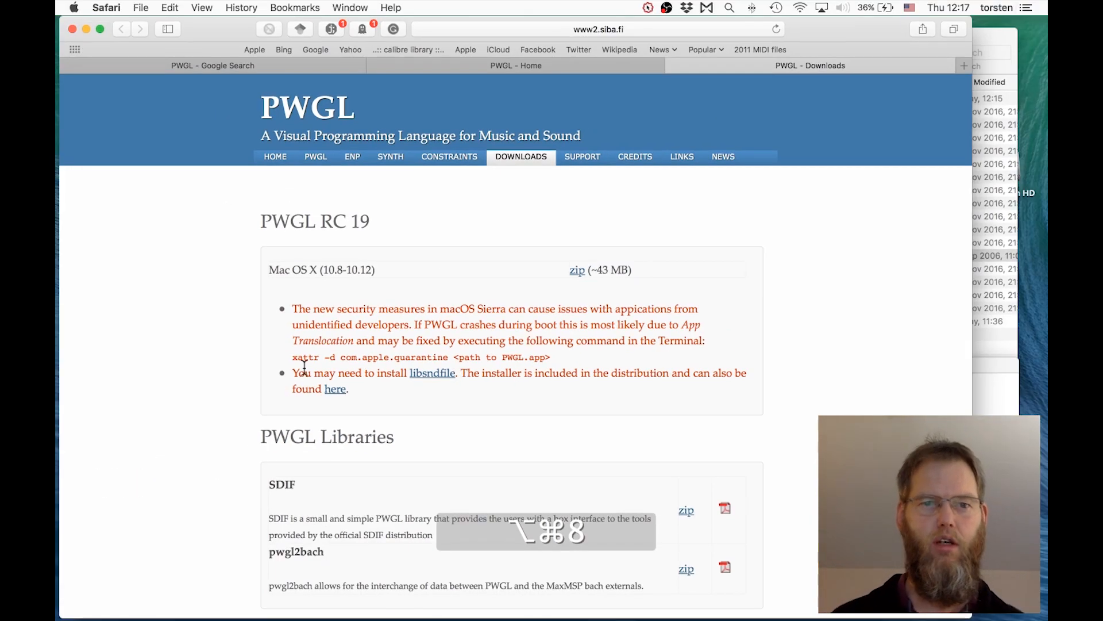
{"action": "left_click_drag", "start_coordinate": [290, 356], "coordinate": [453, 356]}
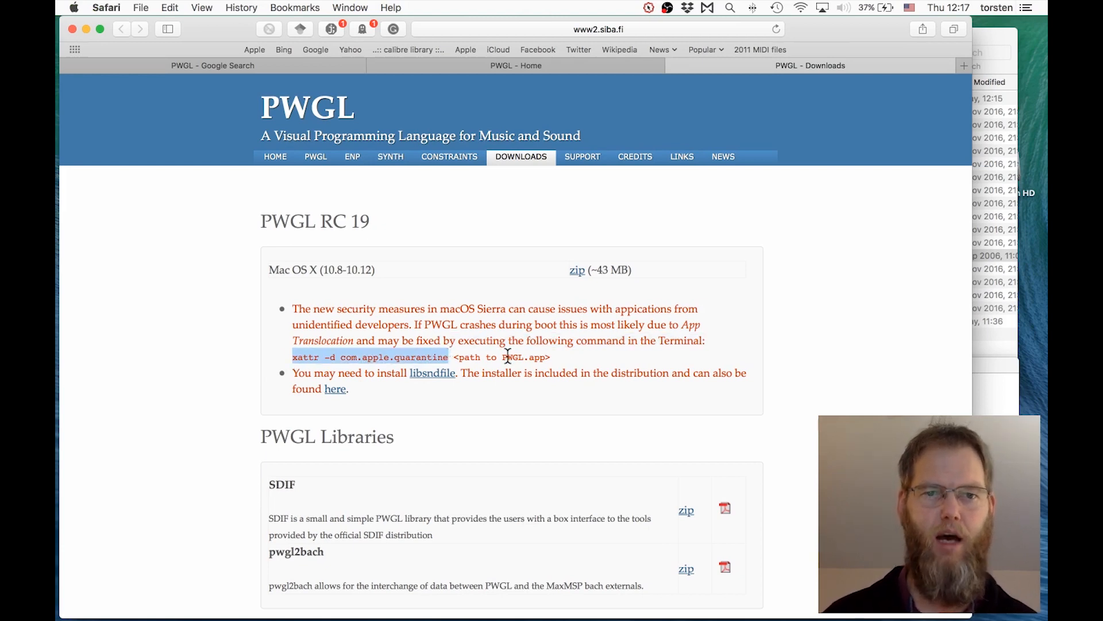
{"action": "key", "text": "super"}
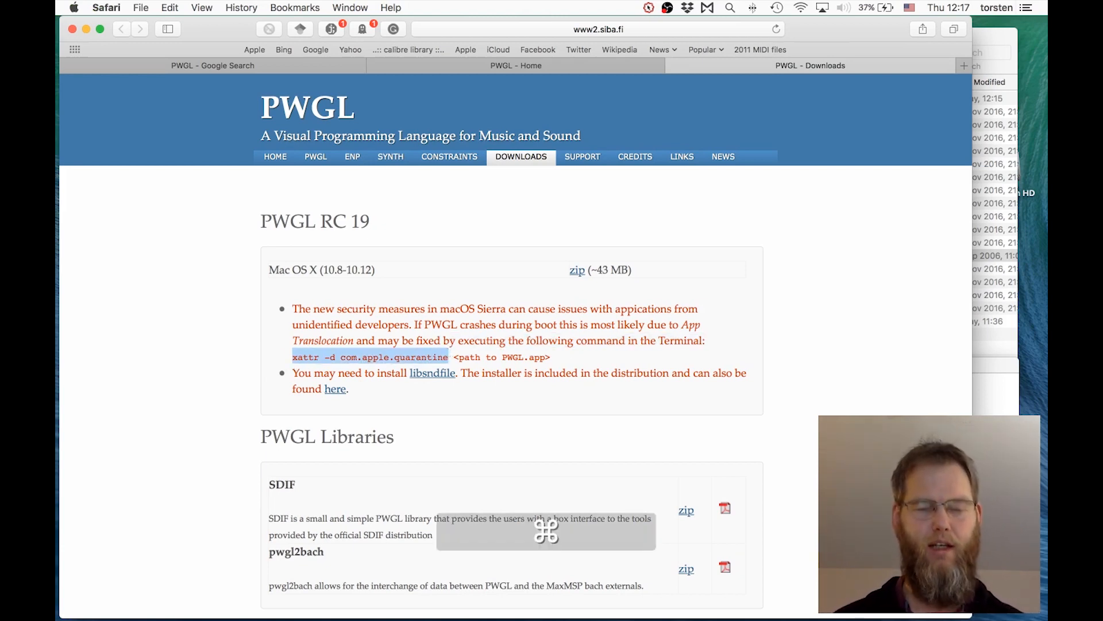
{"action": "key", "text": "super+c"}
Step: Switch to Terminal and paste the copied xattr command at the prompt
{"action": "key", "text": "super+Tab"}
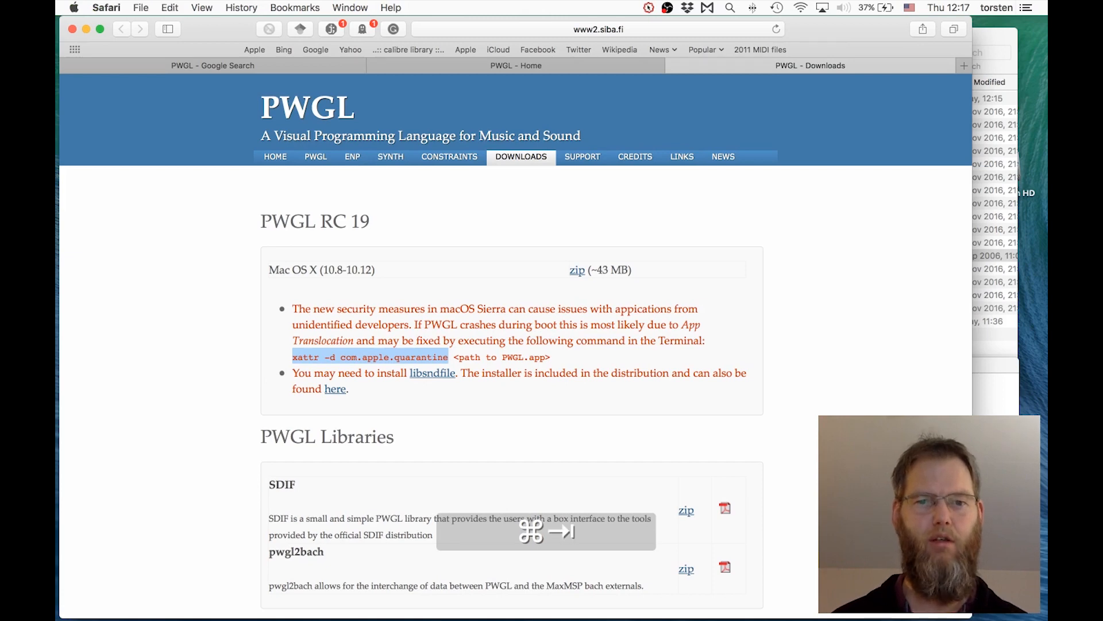
{"action": "left_click", "coordinate": [764, 463]}
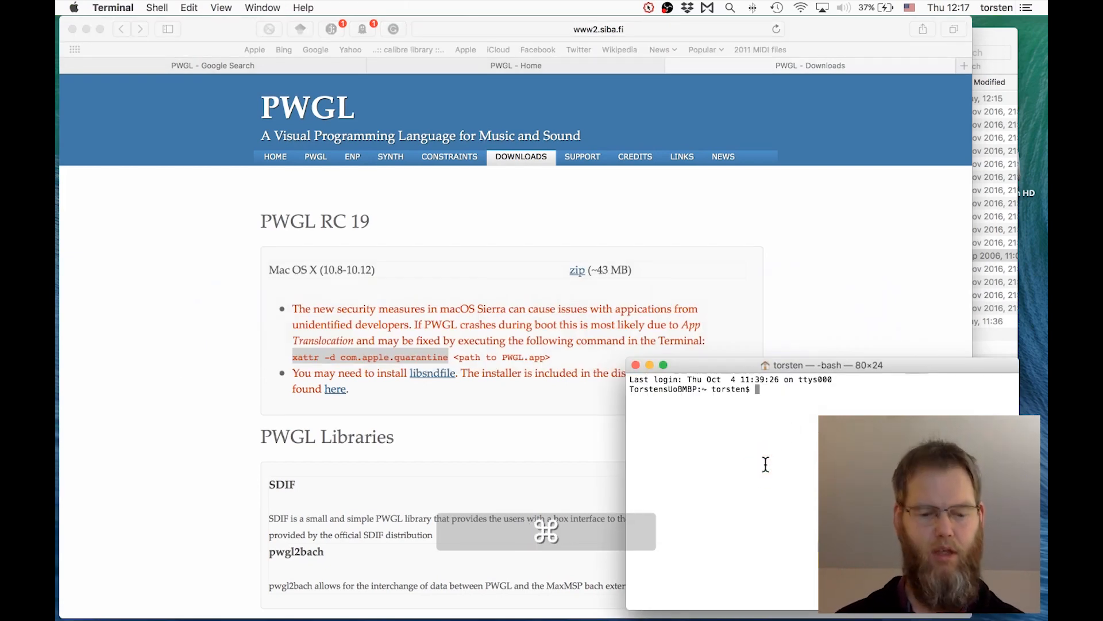
{"action": "key", "text": "super+v"}
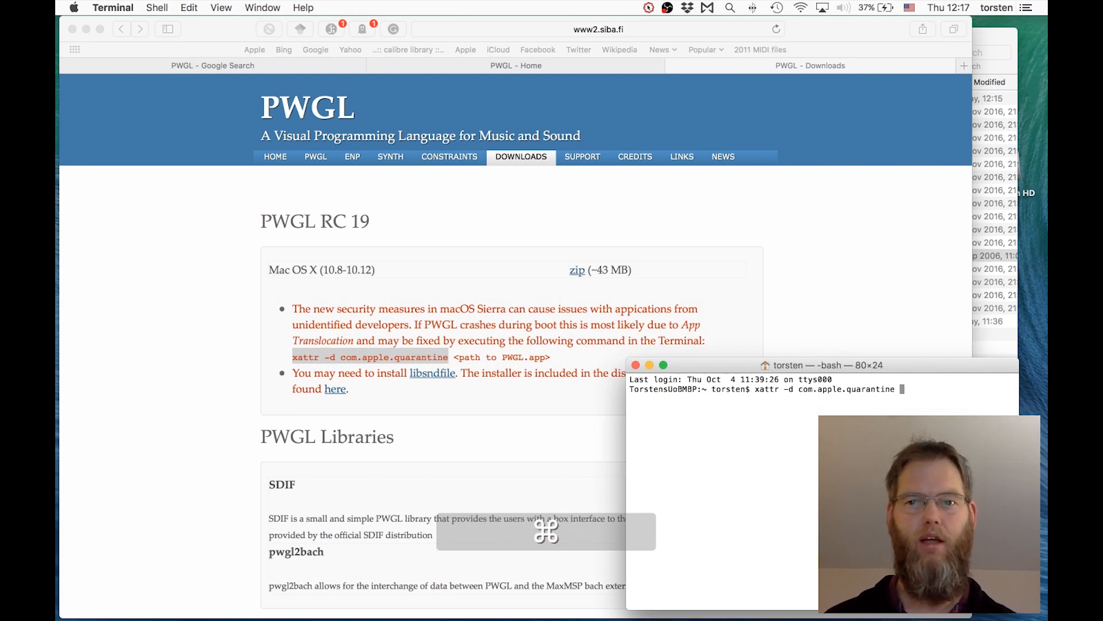
Step: Return to the Finder's PWGL window and check its enclosing folder path
{"action": "key", "text": "super+Tab"}
{"action": "key", "text": "super+Tab"}
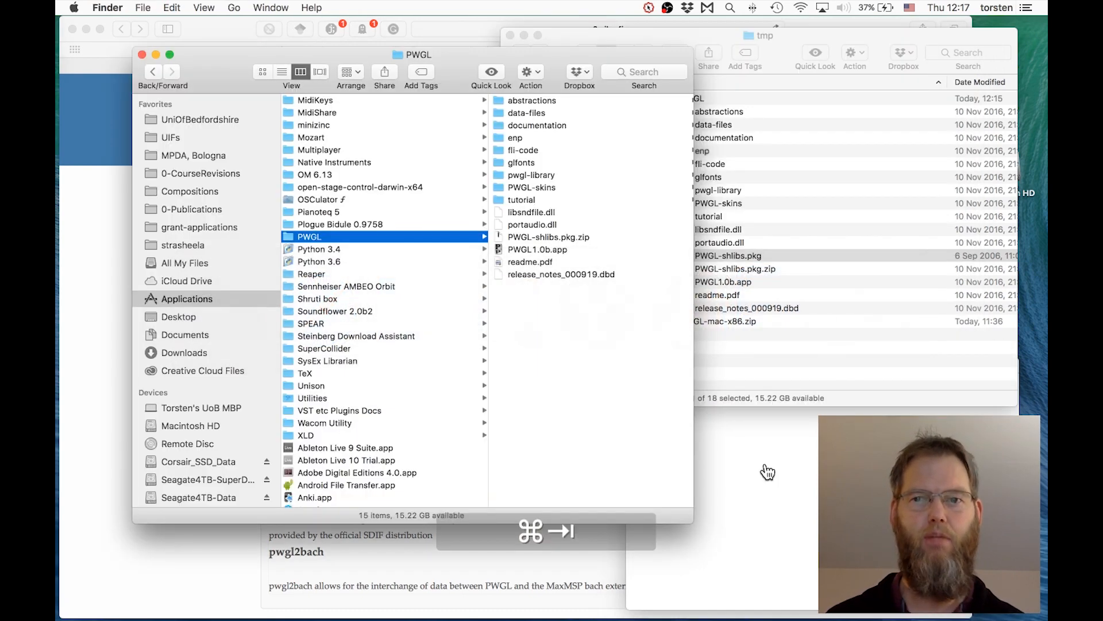
{"action": "key", "text": "a"}
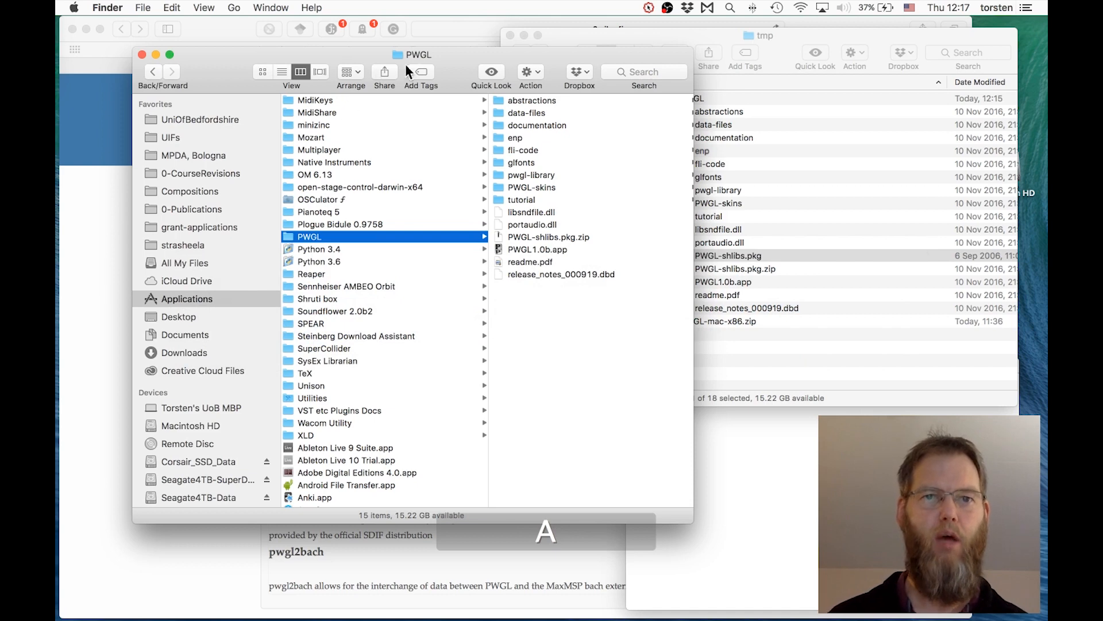
{"action": "right_click", "coordinate": [433, 57]}
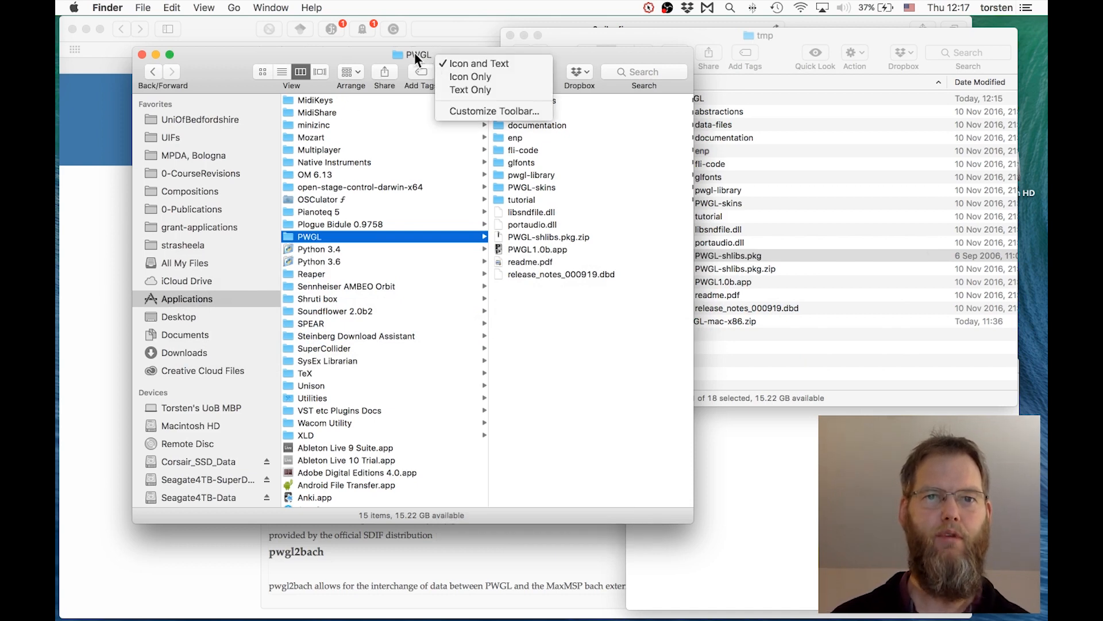
{"action": "left_click", "coordinate": [415, 54]}
{"action": "right_click", "coordinate": [415, 54]}
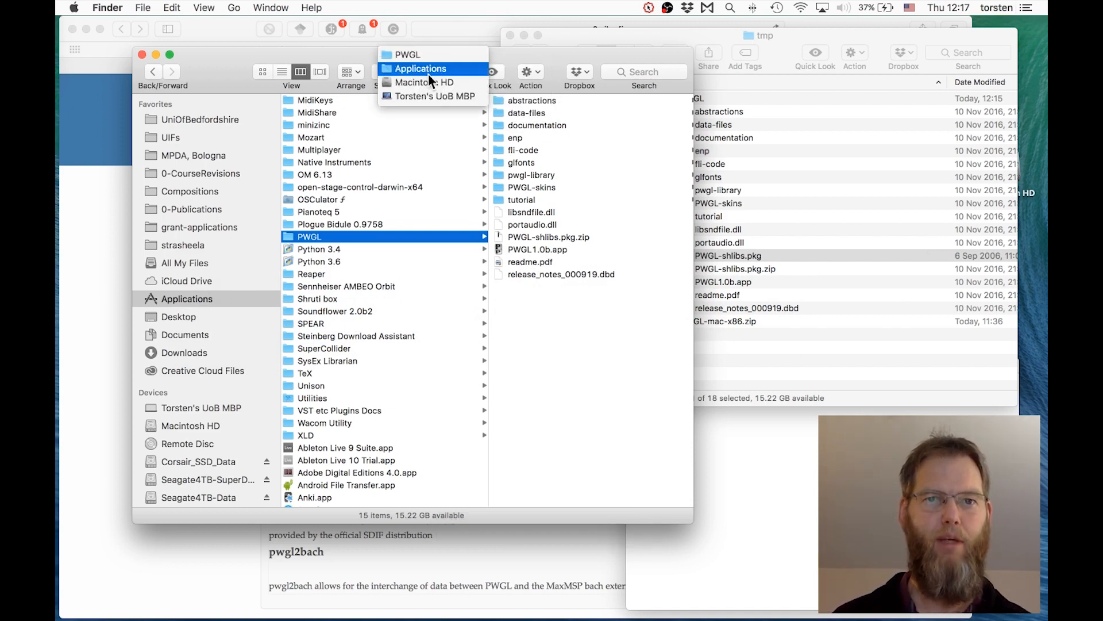
{"action": "left_click", "coordinate": [600, 404]}
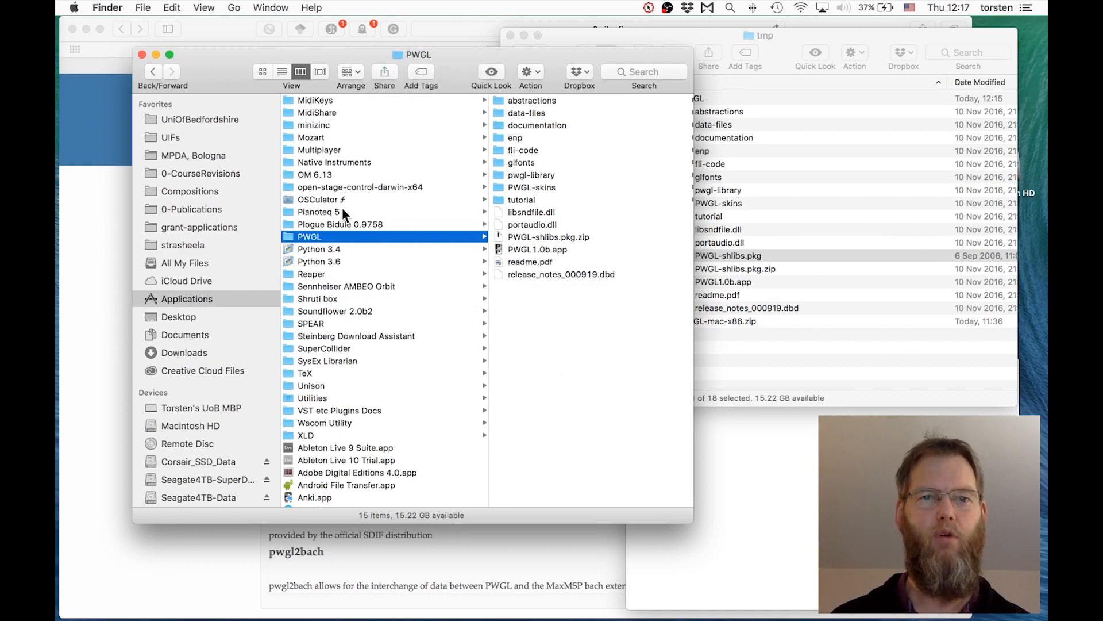
Step: Append the path /Applications/PWGL/PWGL1.0b.app to the Terminal command from Finder, cancel the command without running it and return to Finder
{"action": "left_click", "coordinate": [550, 249]}
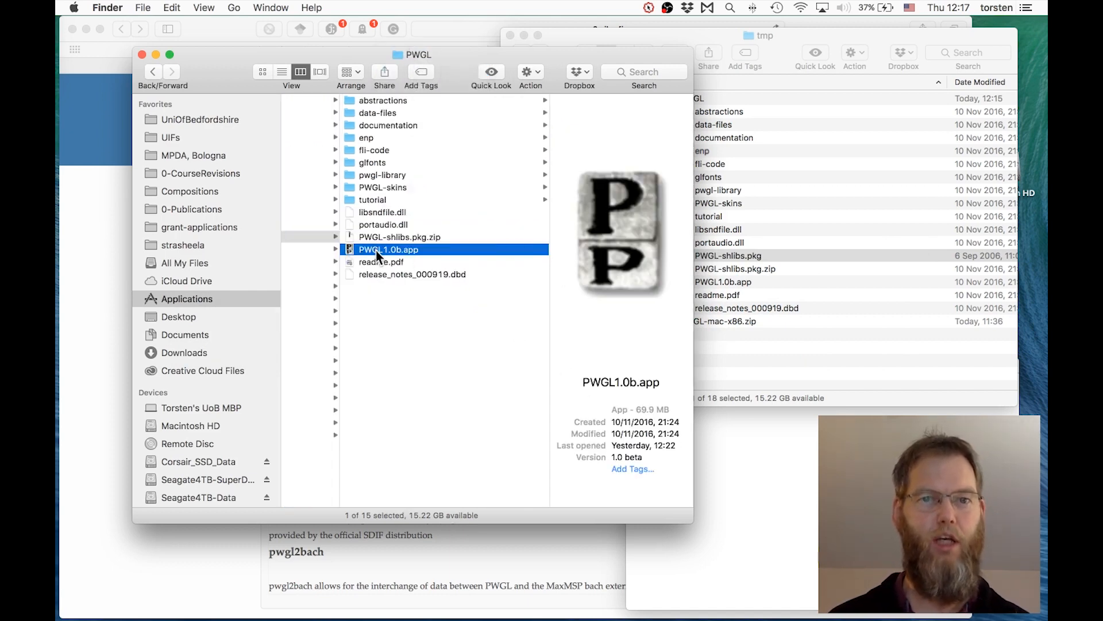
{"action": "left_click_drag", "start_coordinate": [377, 250], "coordinate": [856, 454]}
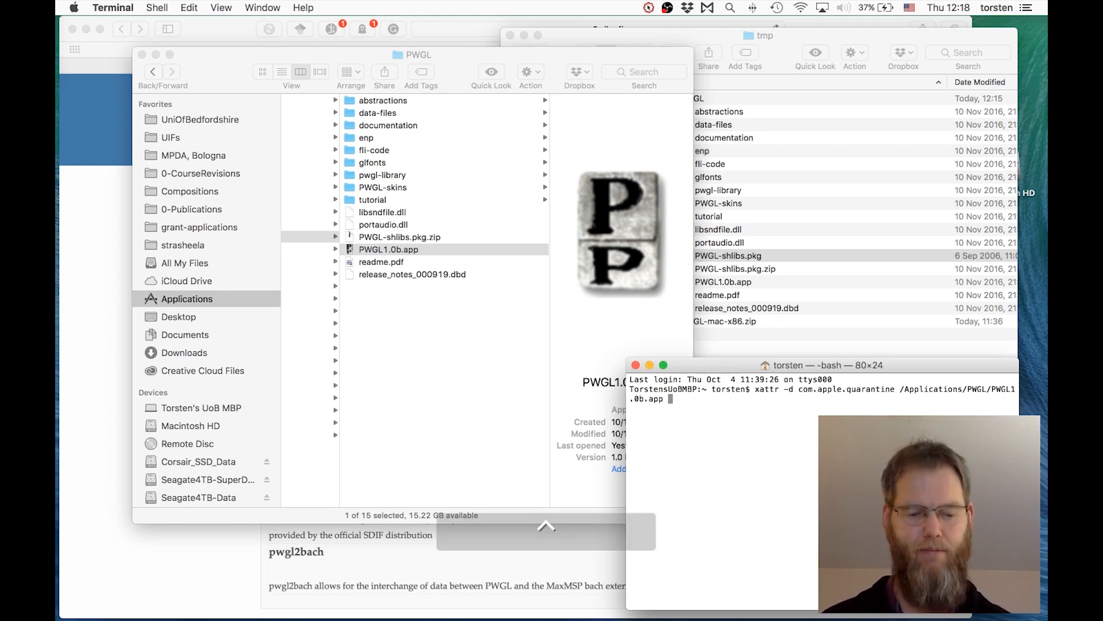
{"action": "key", "text": "ctrl+c"}
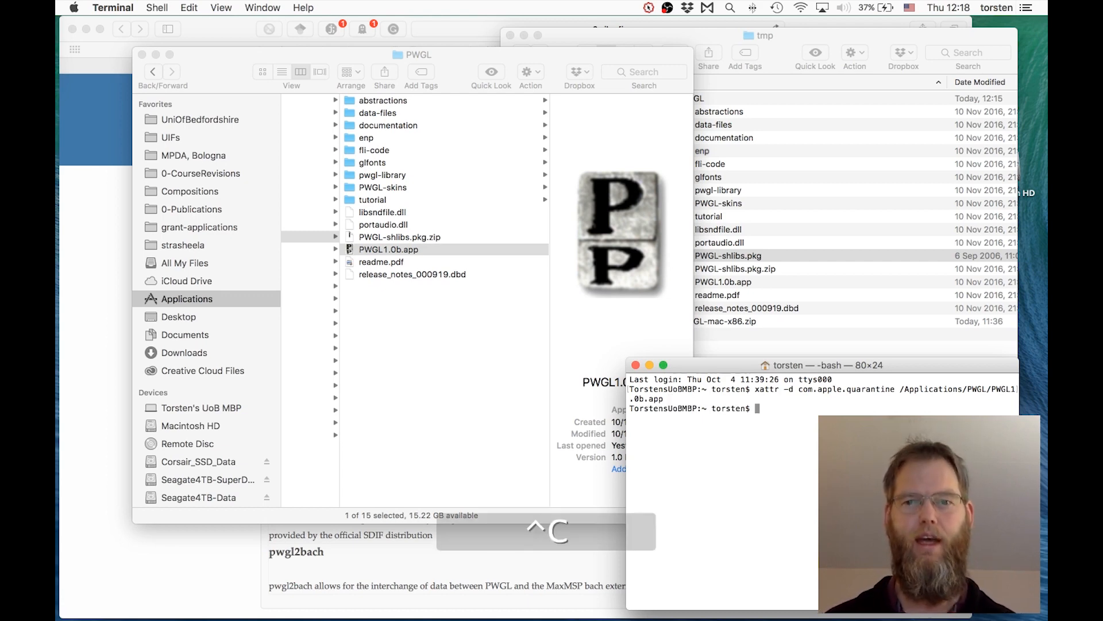
{"action": "left_click", "coordinate": [308, 405]}
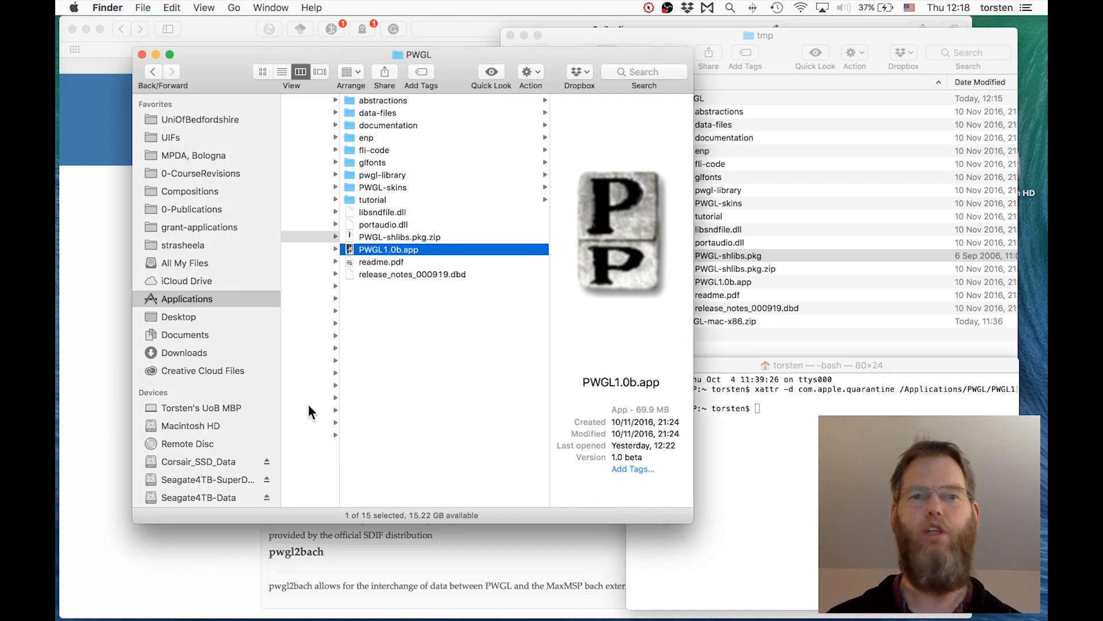
Step: Launch PWGL1.0b.app from the PWGL folder in Finder as a test and quit it
{"action": "double_click", "coordinate": [398, 250]}
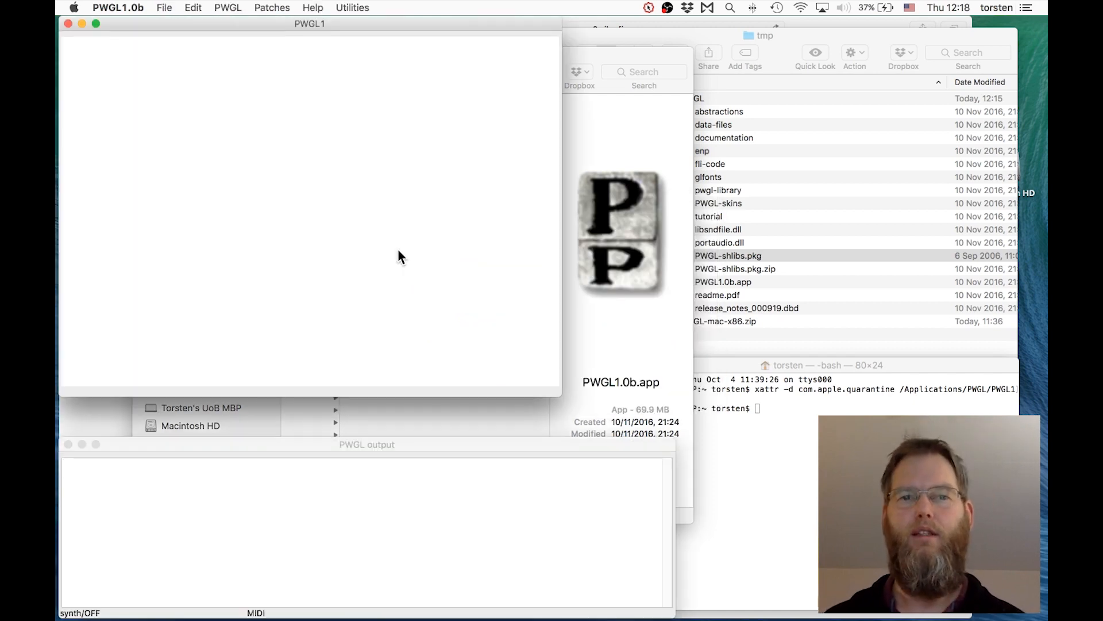
{"action": "key", "text": "super+q"}
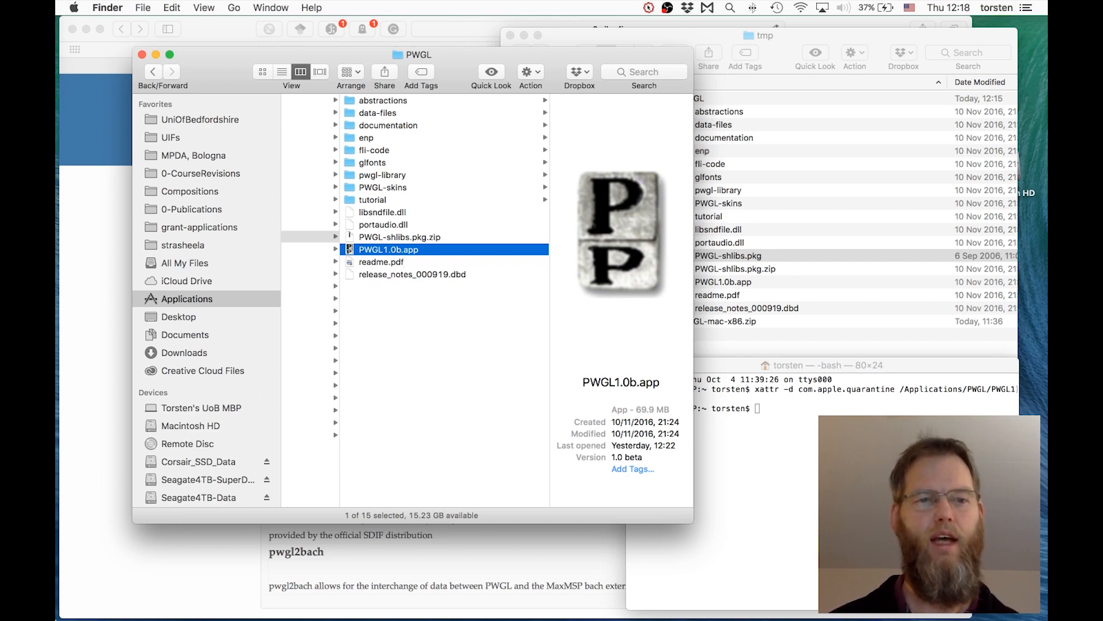
Step: Switch to Safari and review the PWGL Libraries and User Contributions sections of the PWGL Downloads page
{"action": "left_click", "coordinate": [147, 557]}
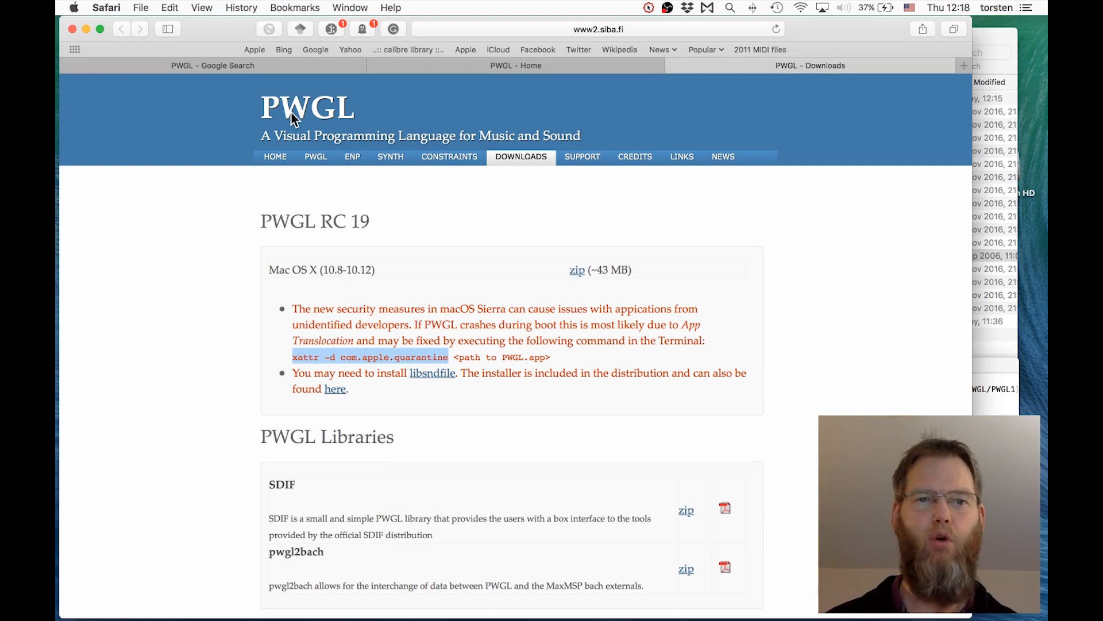
{"action": "left_click", "coordinate": [206, 508]}
{"action": "scroll", "coordinate": [205, 508], "scroll_direction": "down", "scroll_amount": 4}
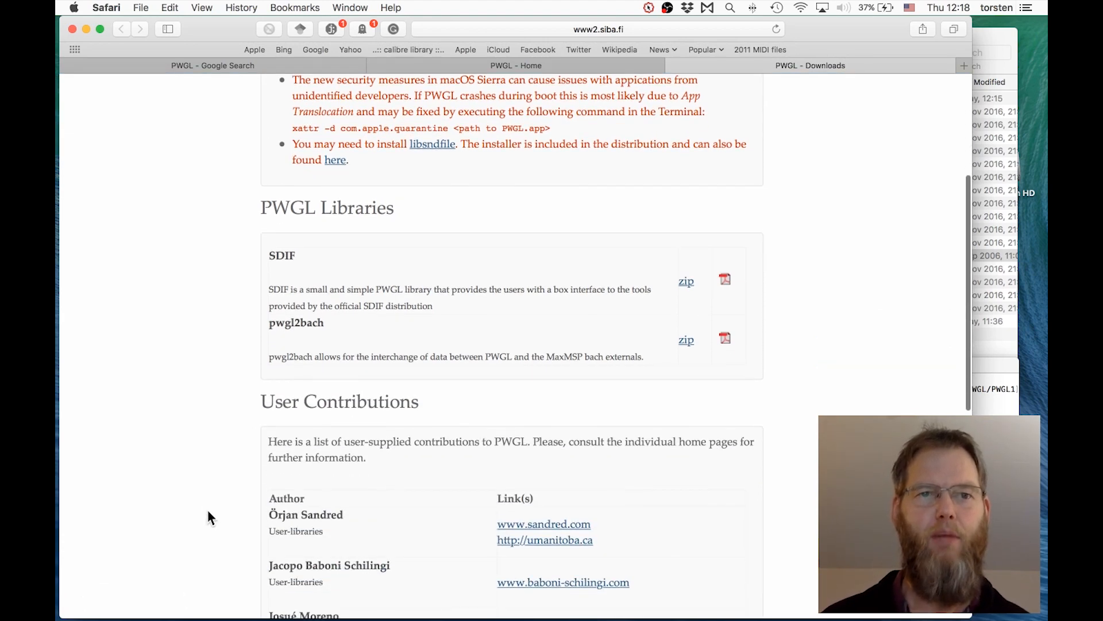
{"action": "scroll", "coordinate": [298, 236], "scroll_direction": "down", "scroll_amount": 3}
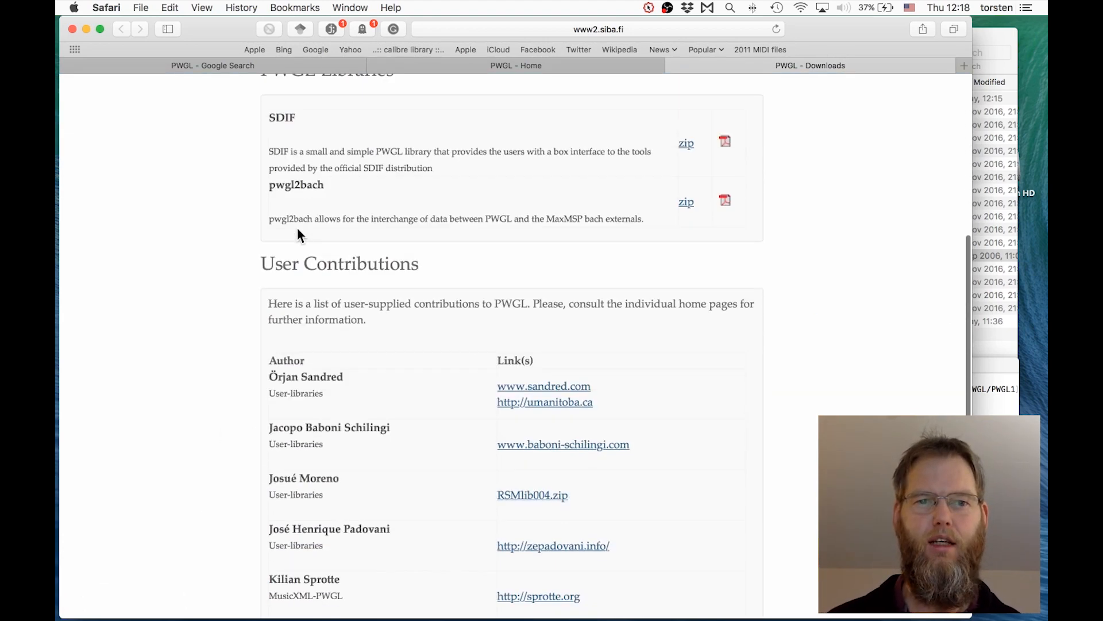
{"action": "scroll", "coordinate": [298, 229], "scroll_direction": "up", "scroll_amount": 7}
{"action": "scroll", "coordinate": [302, 144], "scroll_direction": "down", "scroll_amount": 9}
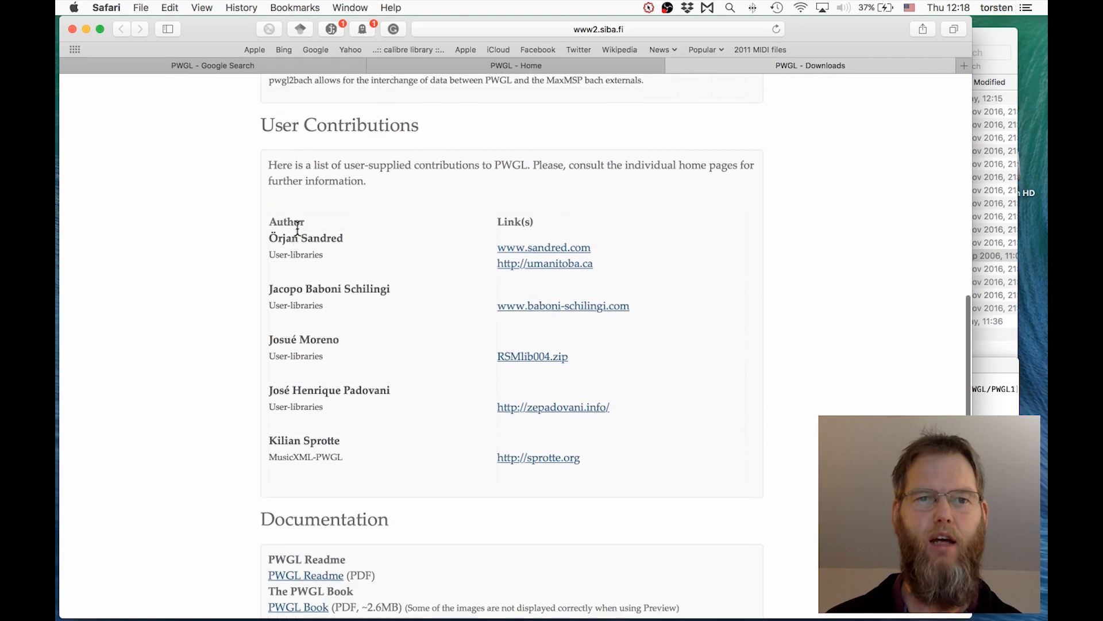
{"action": "triple_click", "coordinate": [280, 119]}
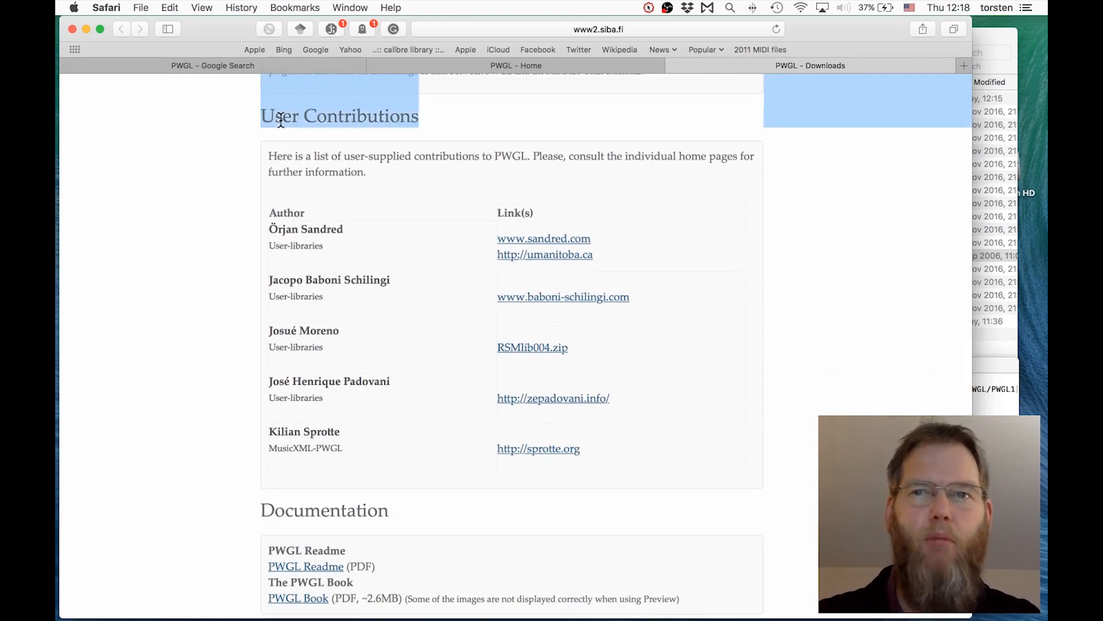
{"action": "left_click", "coordinate": [167, 275]}
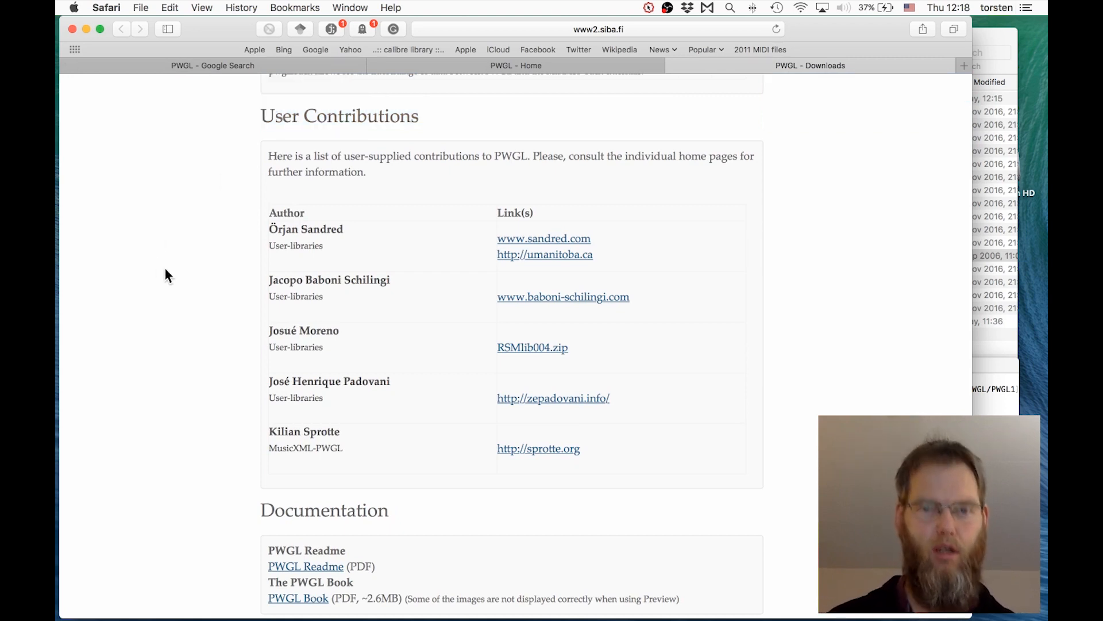
Step: Open github.com/tanders in a new Safari tab and check its full address
{"action": "key", "text": "super"}
{"action": "key", "text": "super+t"}
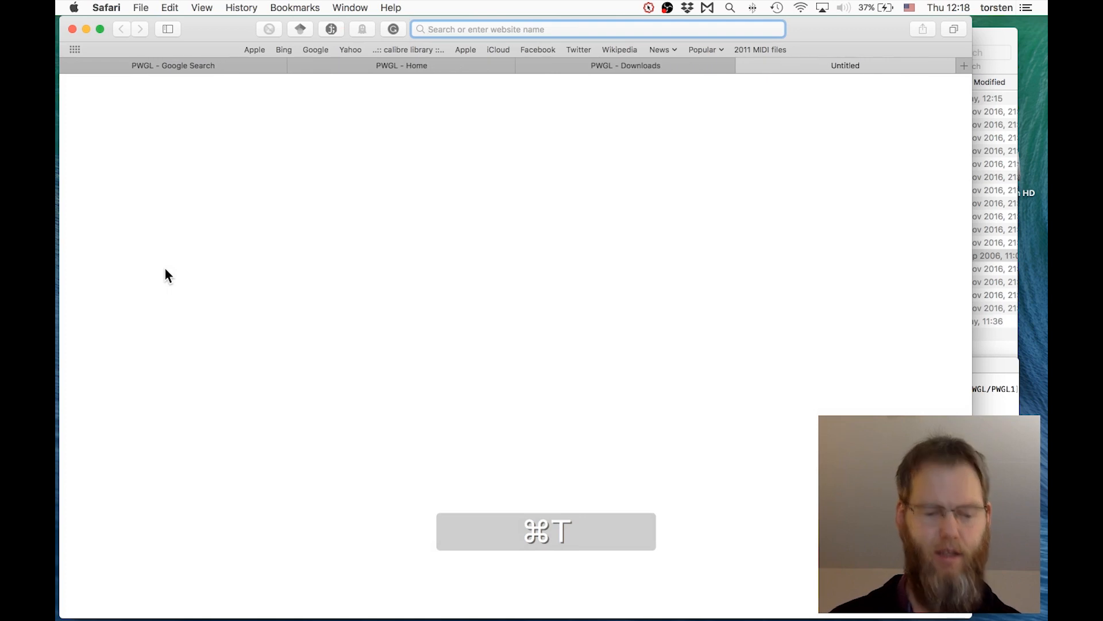
{"action": "type", "text": "github.com"}
{"action": "key", "text": "Right"}
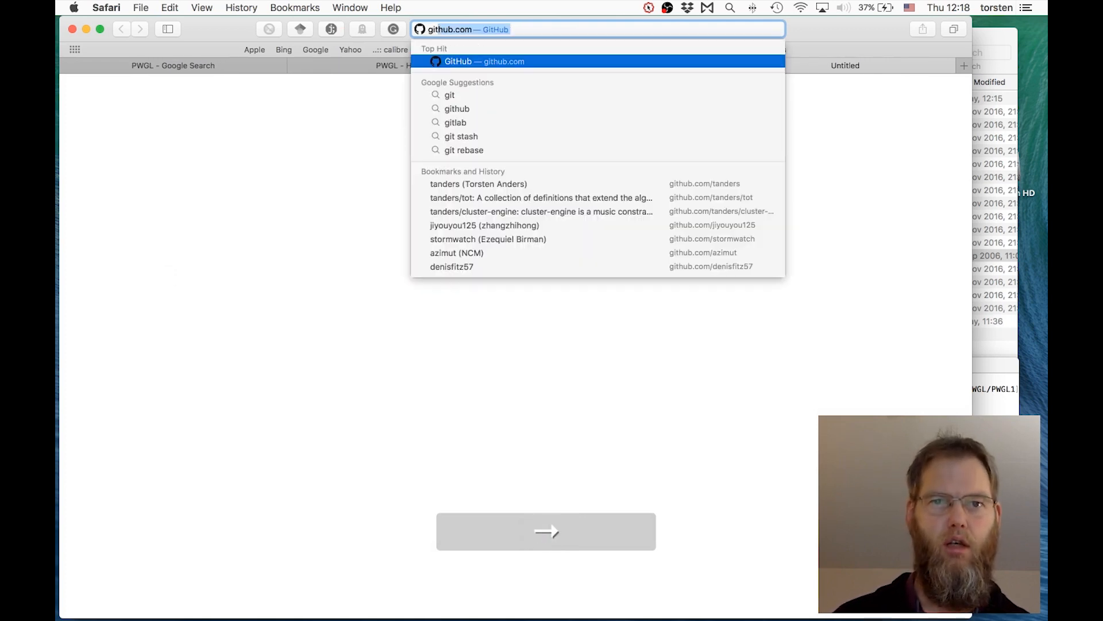
{"action": "type", "text": "t"}
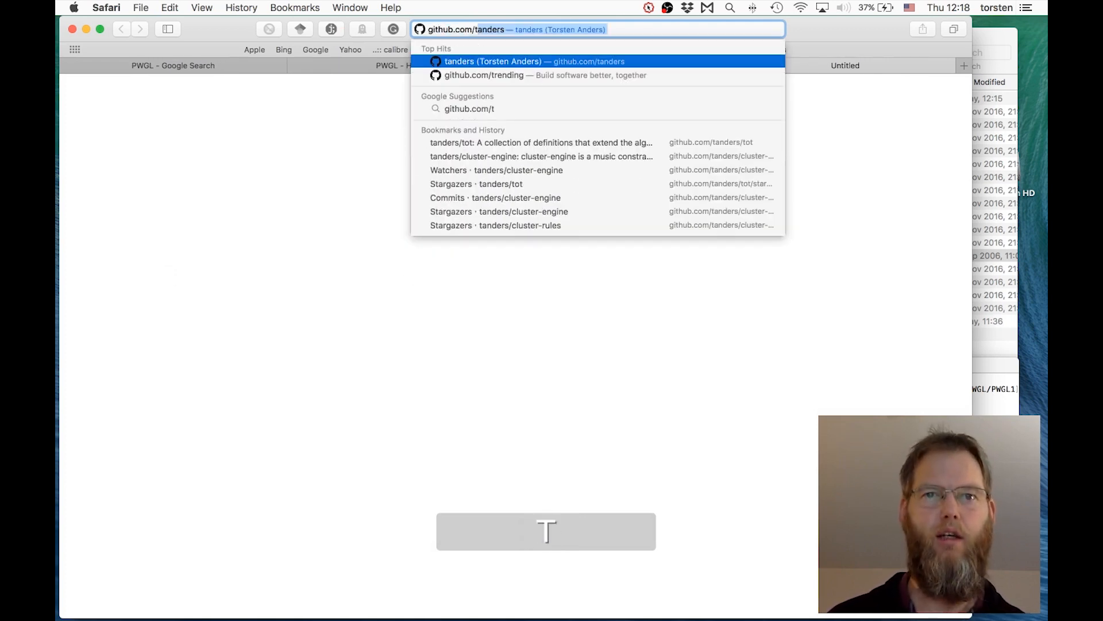
{"action": "key", "text": "alt+super+8"}
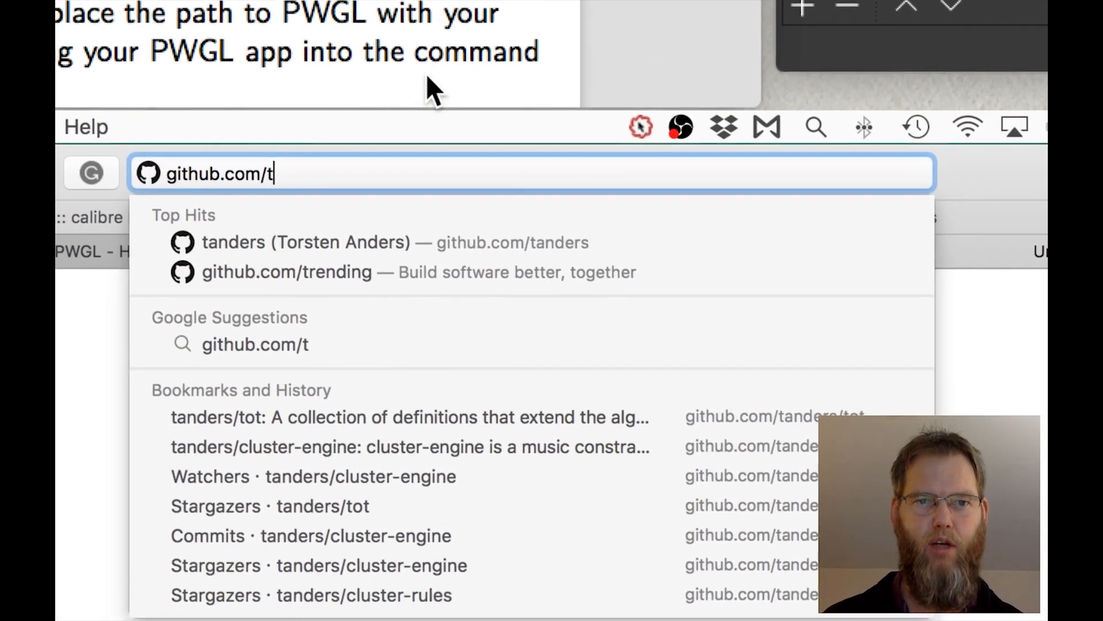
{"action": "left_click", "coordinate": [398, 124]}
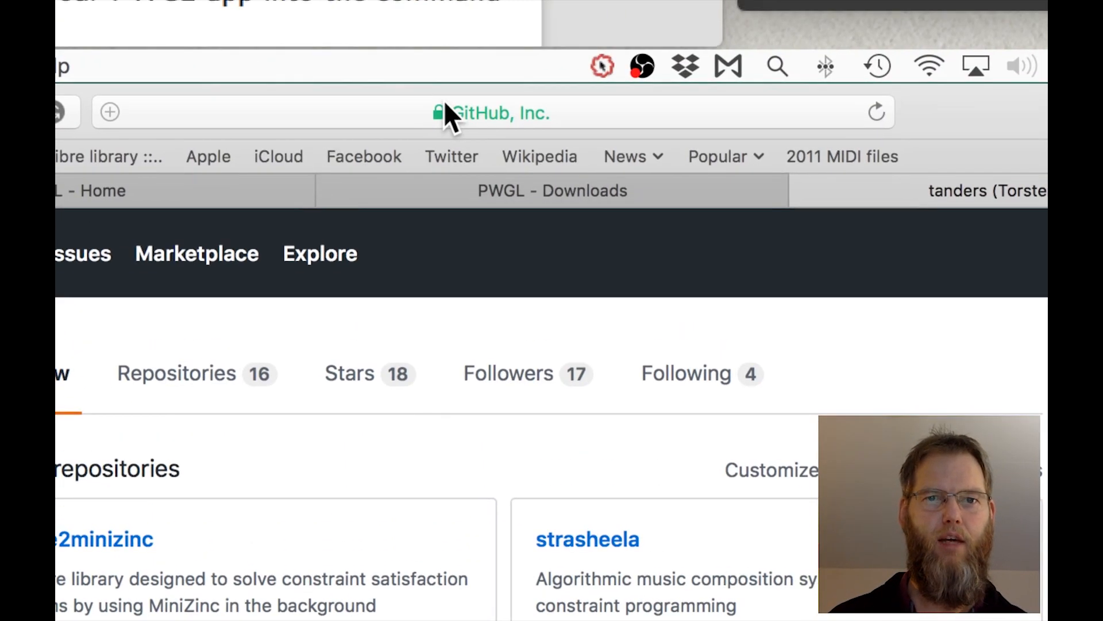
{"action": "left_click", "coordinate": [444, 102]}
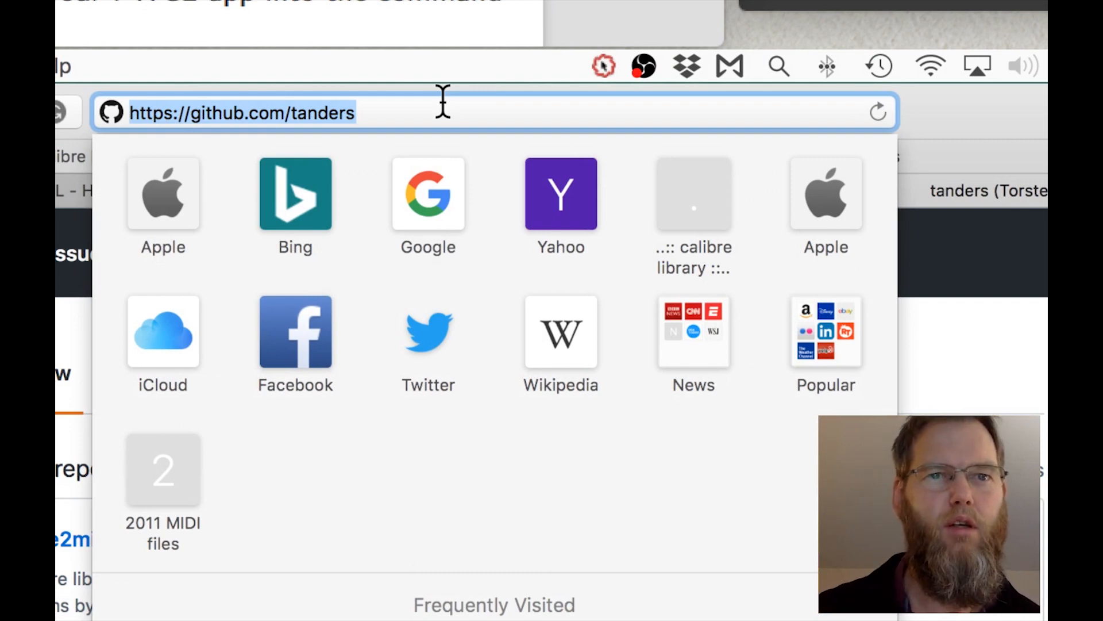
{"action": "key", "text": "Return"}
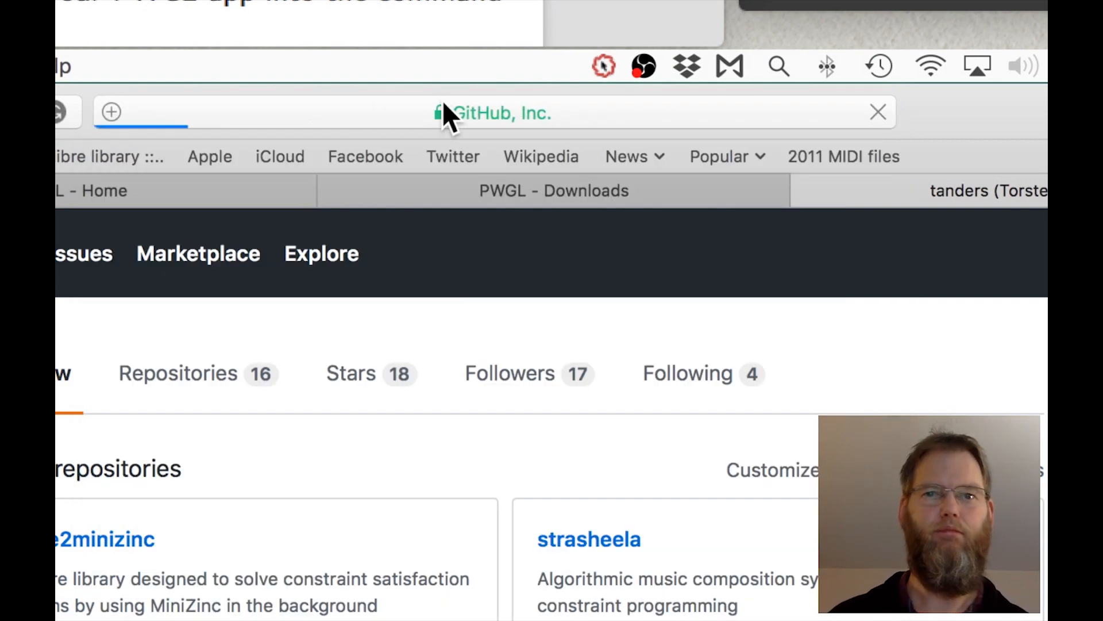
{"action": "key", "text": "alt+super+8"}
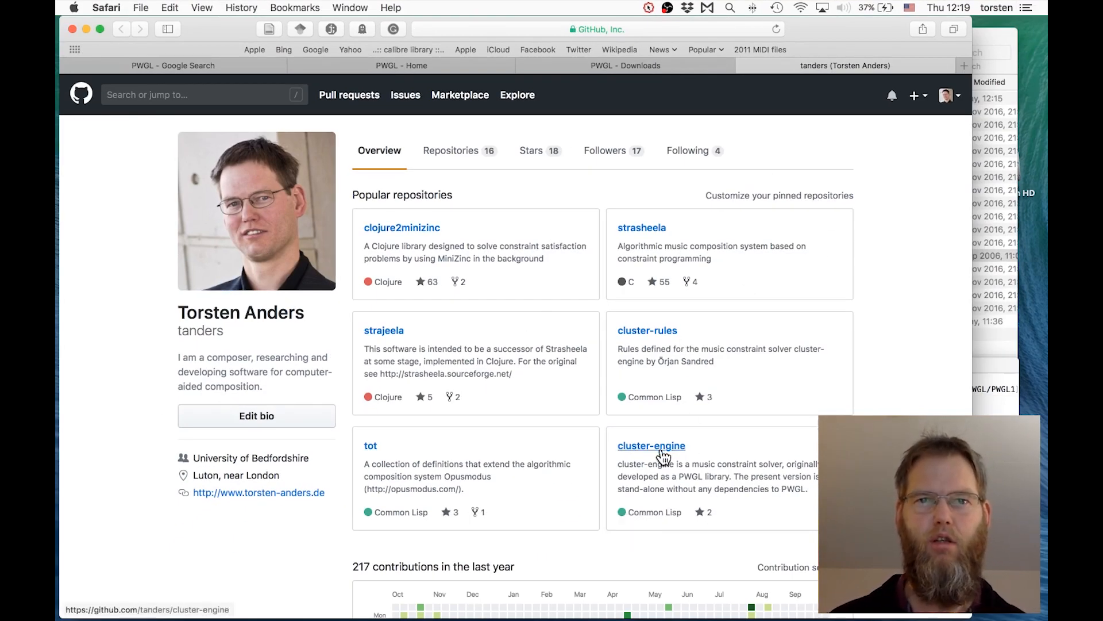
Step: Check the first author entry under User Contributions on the PWGL Downloads page and return to the GitHub profile
{"action": "left_click", "coordinate": [602, 68]}
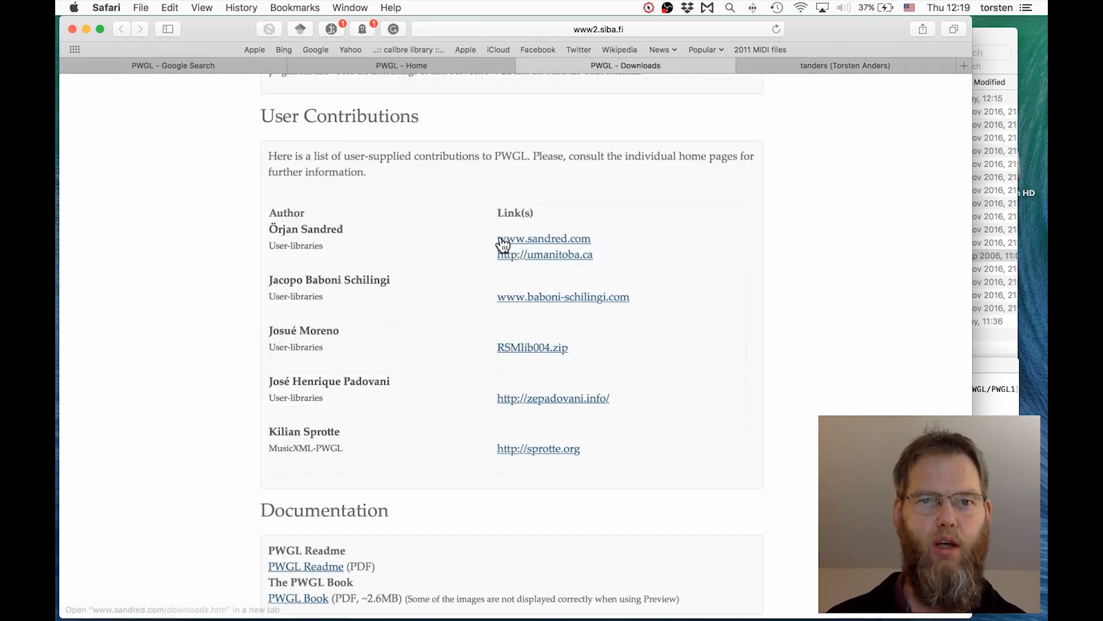
{"action": "triple_click", "coordinate": [294, 228]}
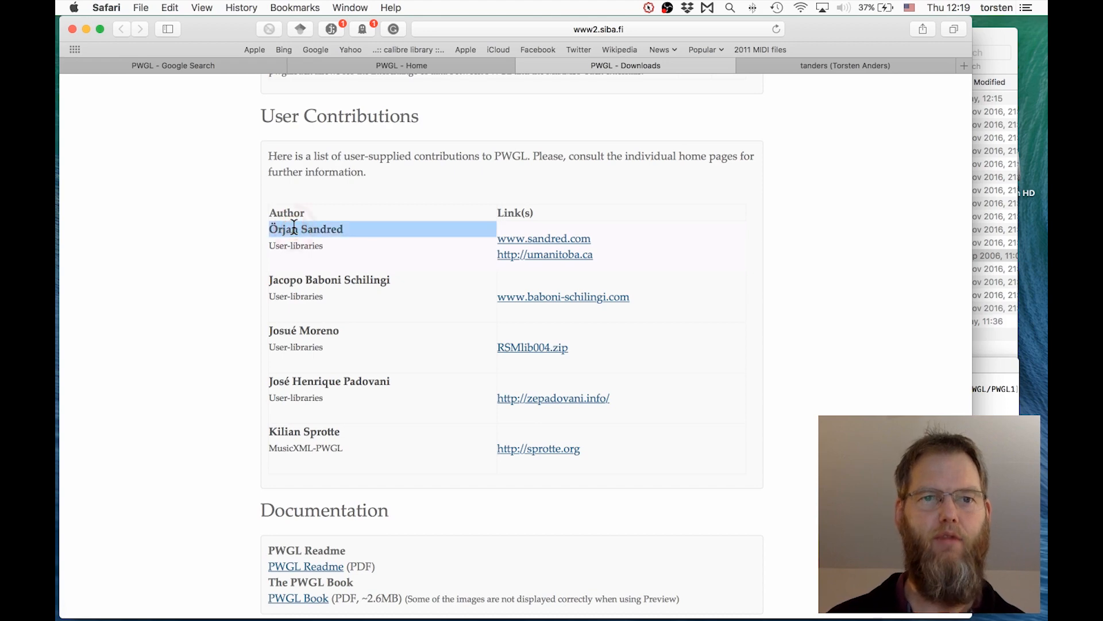
{"action": "left_click", "coordinate": [786, 63]}
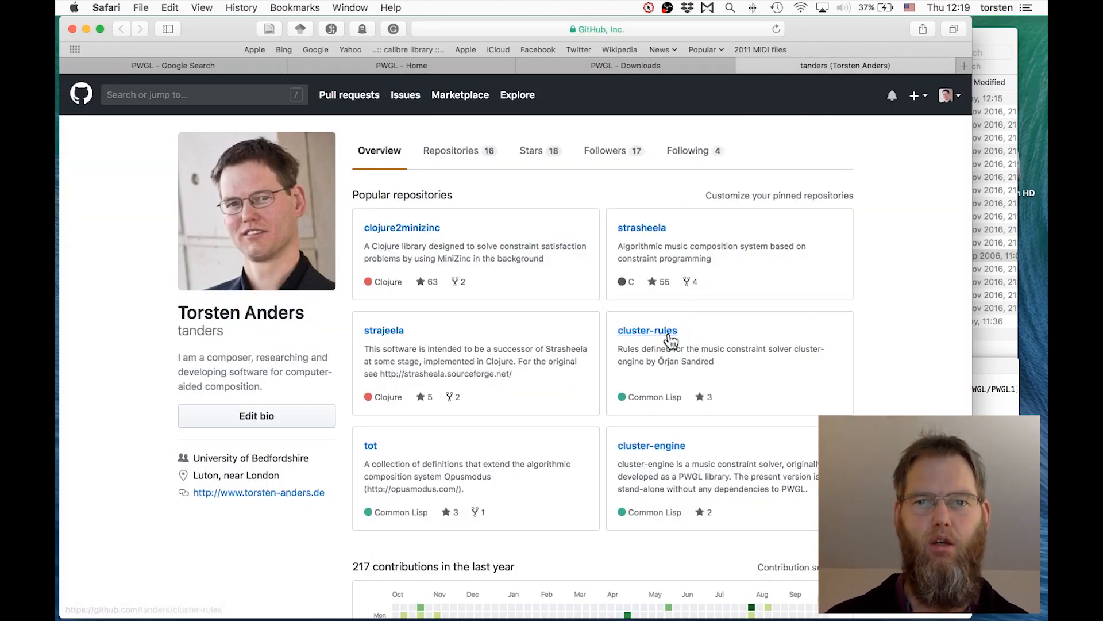
Step: Open the cluster-rules and cluster-engine repositories from the GitHub profile in separate background tabs
{"action": "key", "text": "super"}
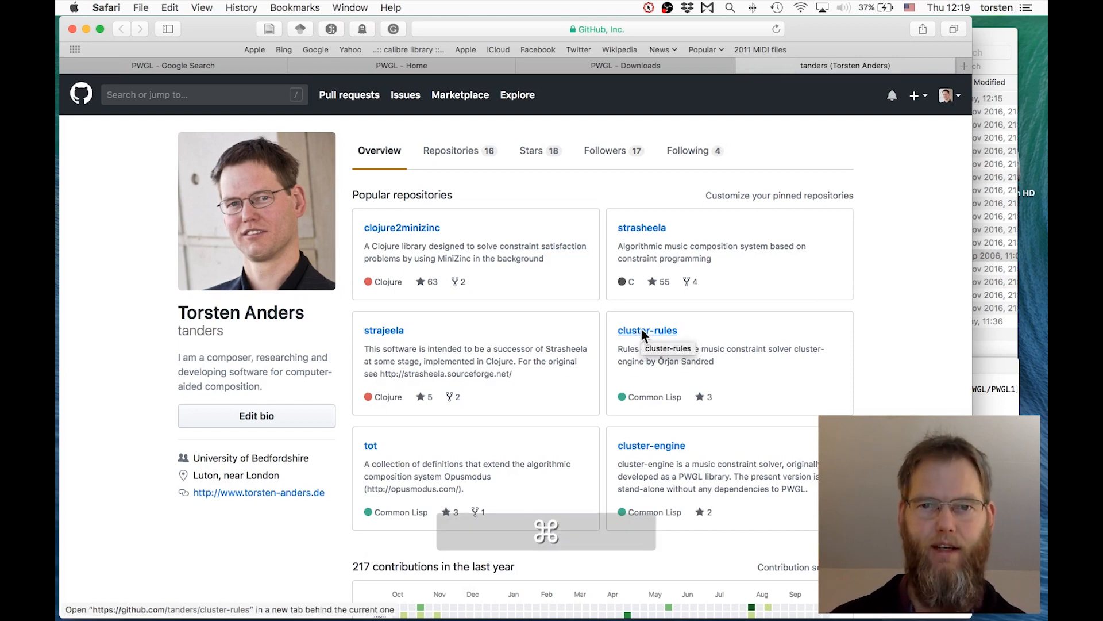
{"action": "left_click", "coordinate": [642, 331], "text": "super"}
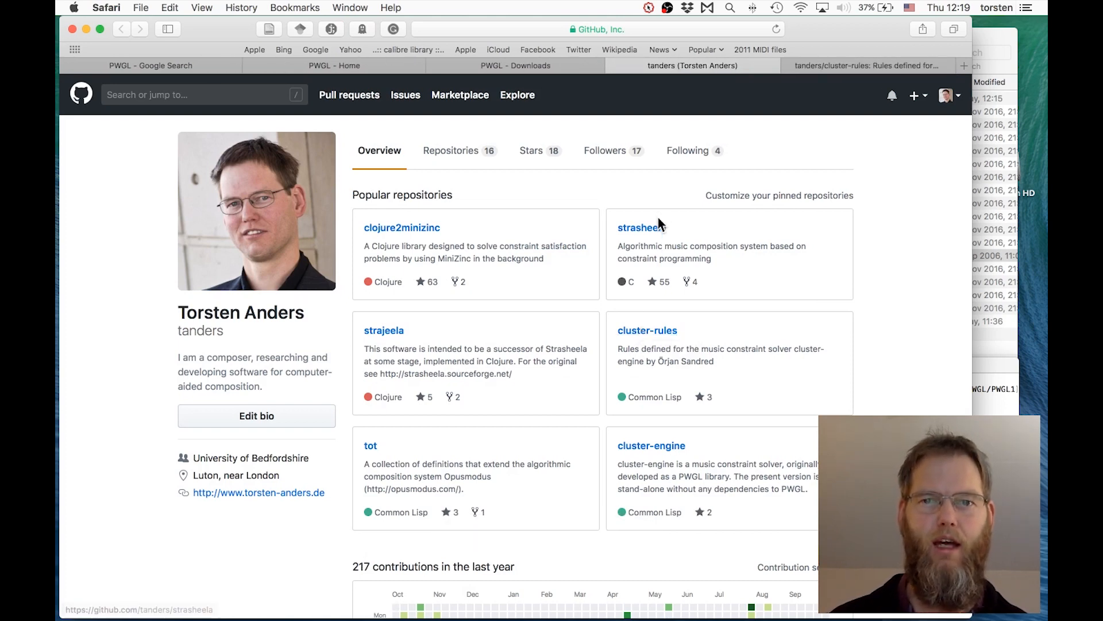
{"action": "key", "text": "super"}
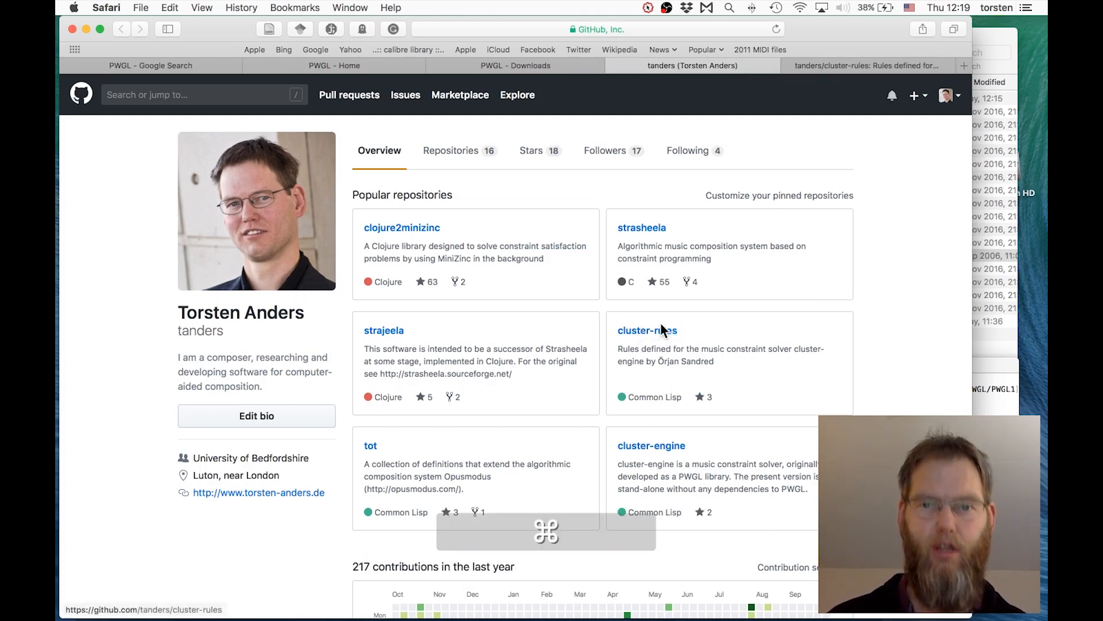
{"action": "left_click", "coordinate": [645, 445], "text": "super"}
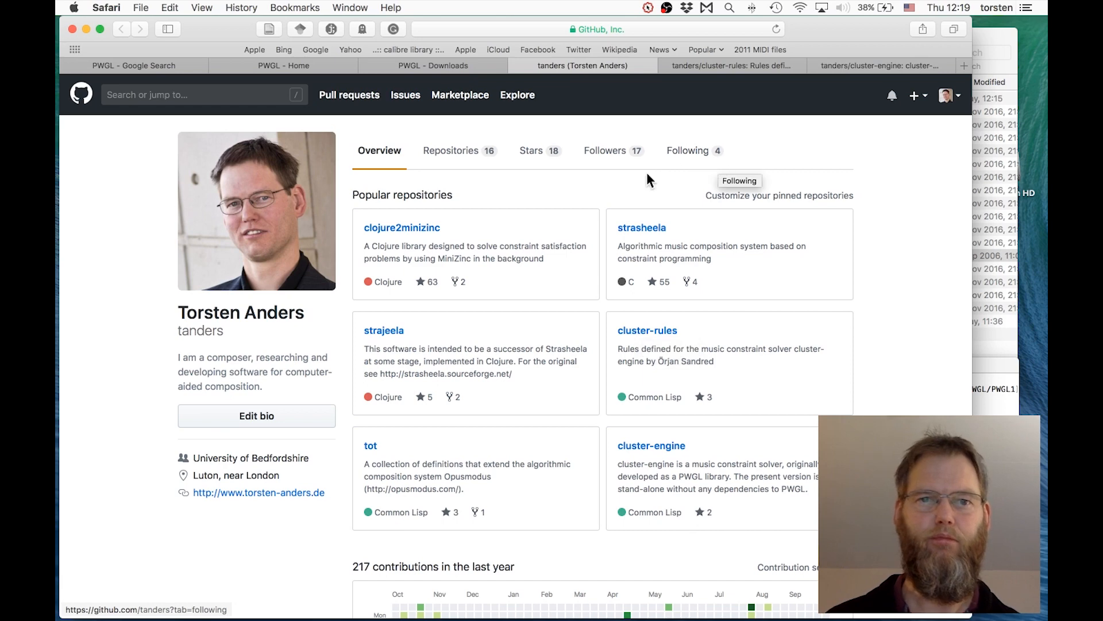
Step: Download the cluster-engine repository from its GitHub page as a ZIP archive
{"action": "left_click", "coordinate": [843, 65]}
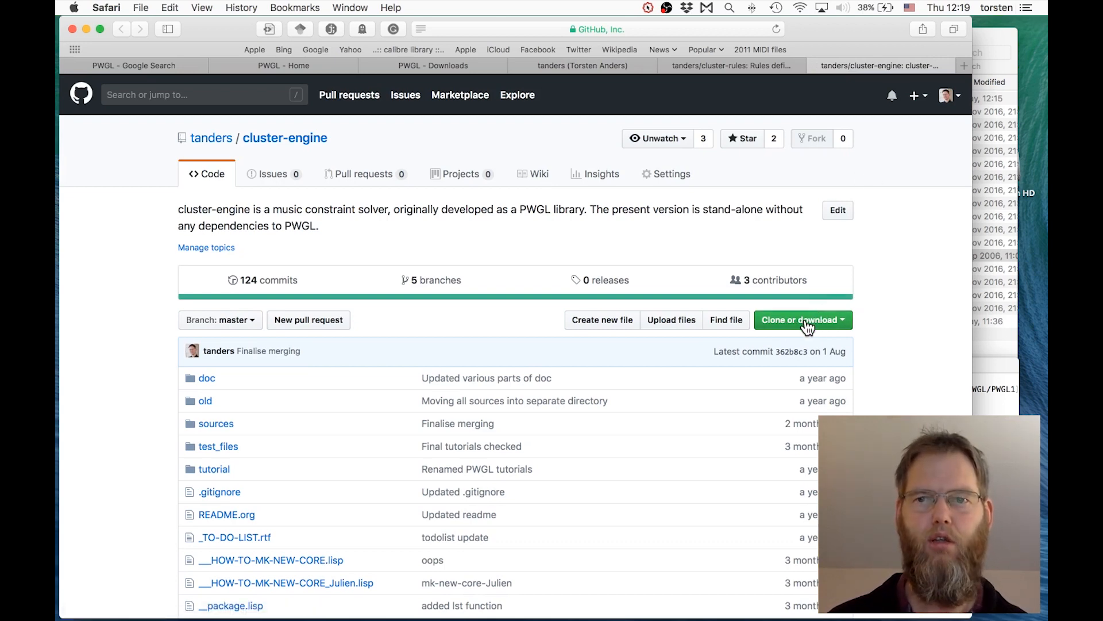
{"action": "left_click", "coordinate": [836, 322]}
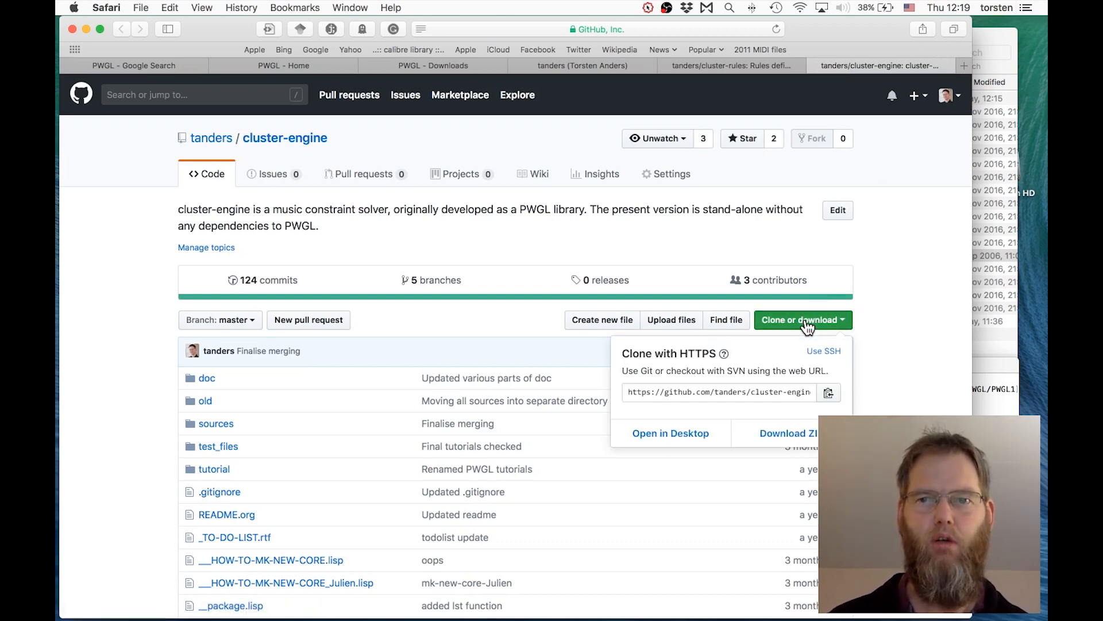
{"action": "left_click", "coordinate": [792, 442]}
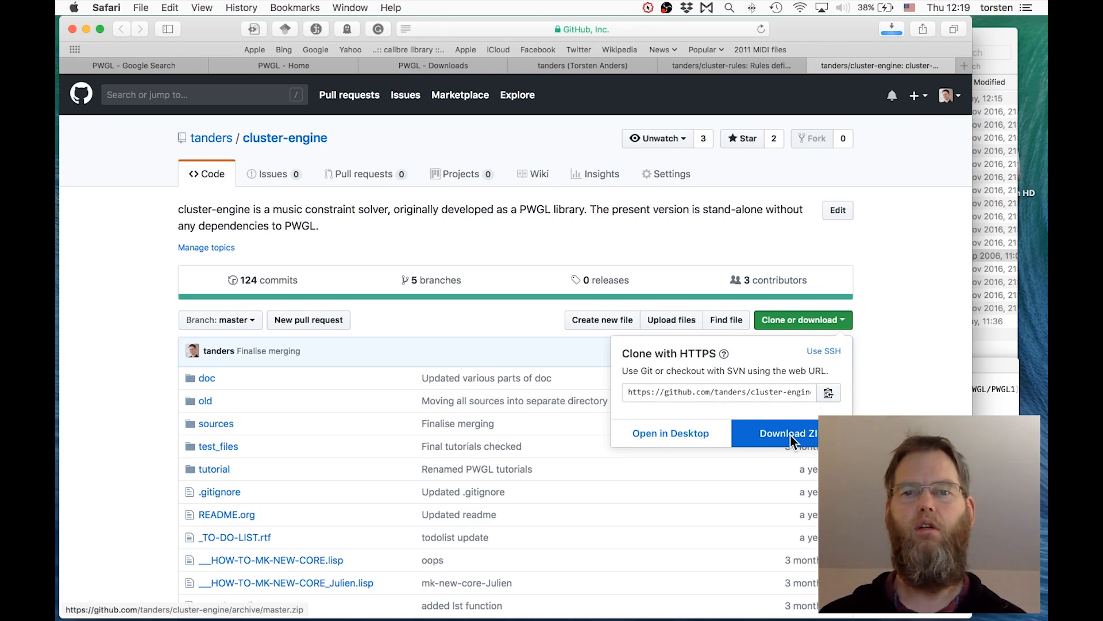
{"action": "left_click", "coordinate": [880, 411]}
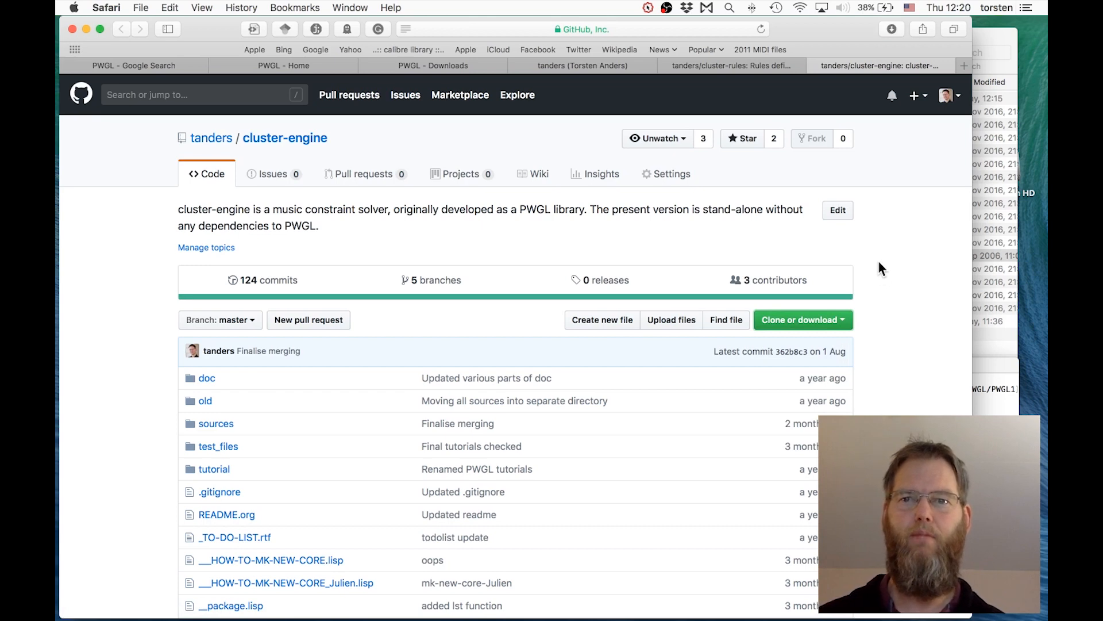
Step: Reveal the downloaded cluster-engine-master.zip in Finder's tmp folder and extract it
{"action": "left_click", "coordinate": [892, 28]}
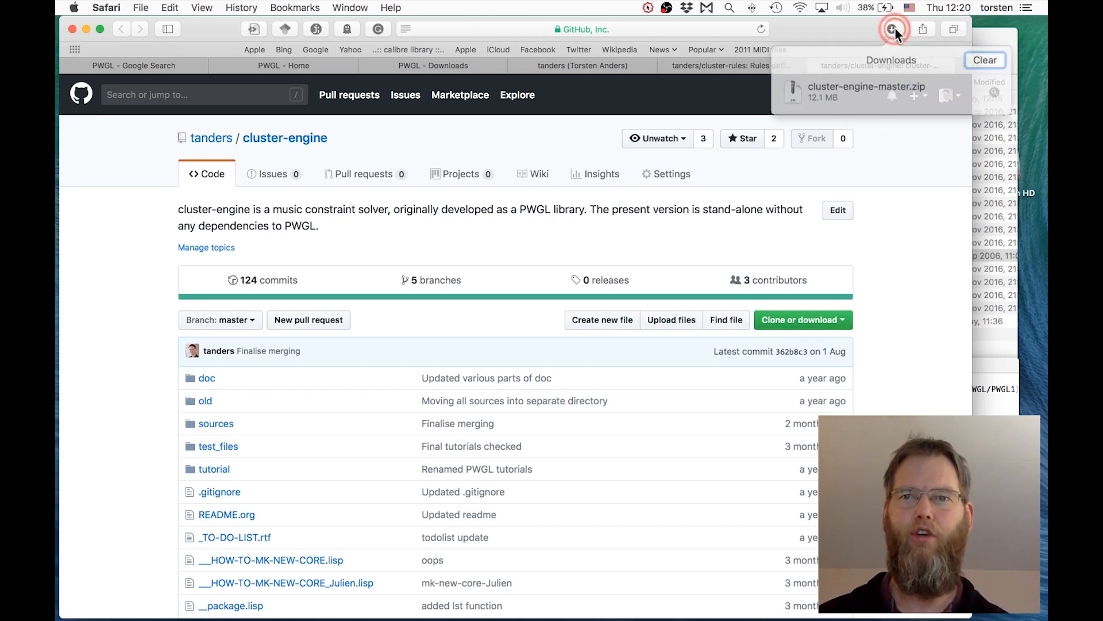
{"action": "left_click", "coordinate": [984, 86]}
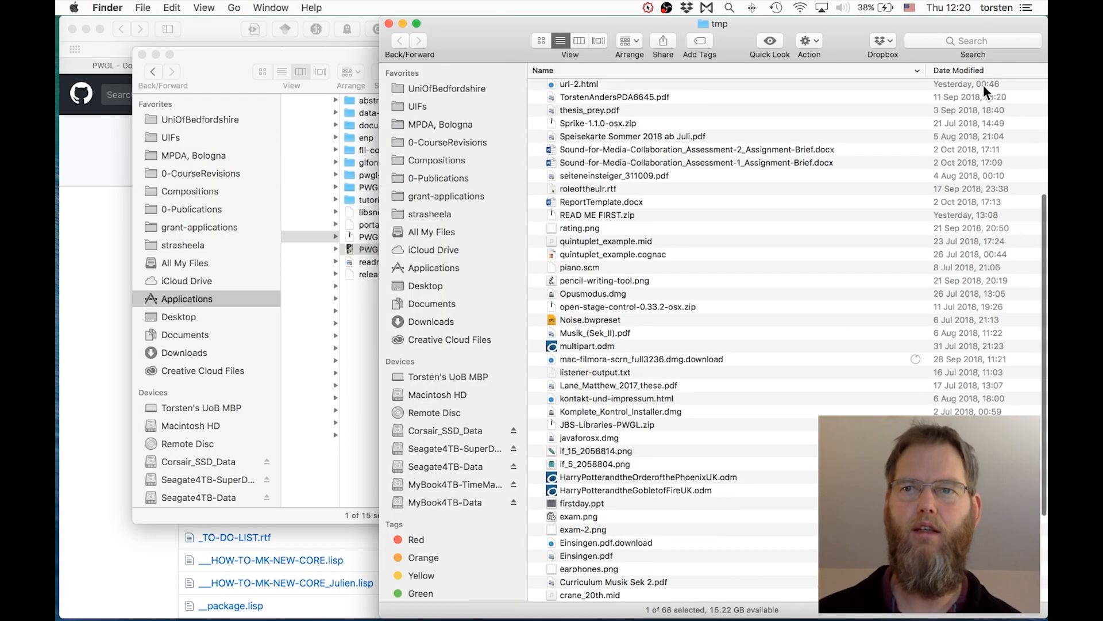
{"action": "scroll", "coordinate": [649, 403], "scroll_direction": "down", "scroll_amount": 6}
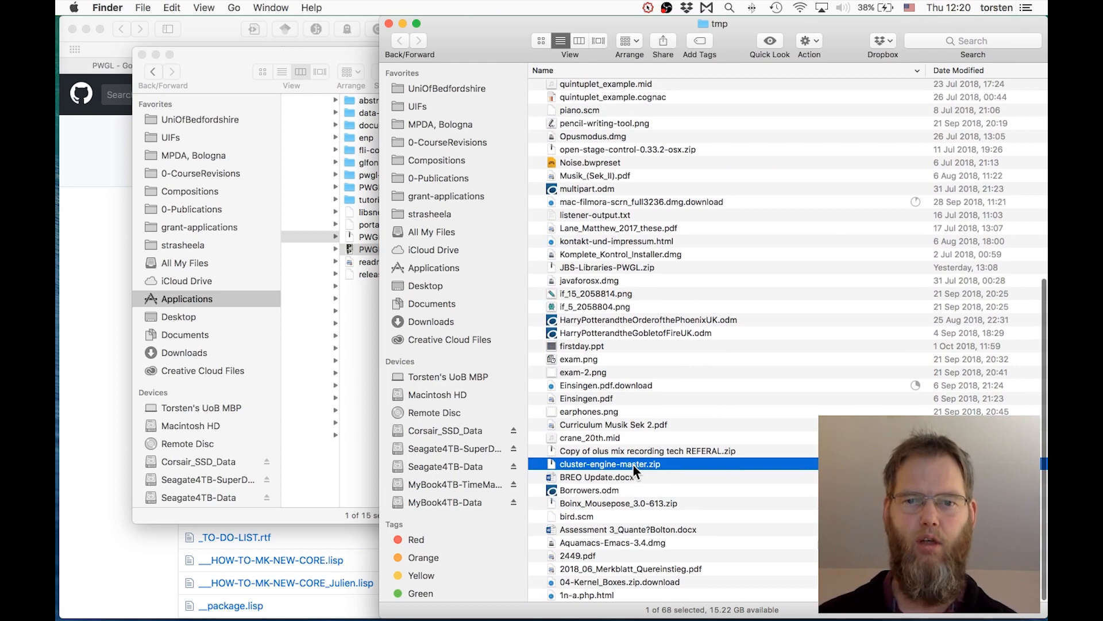
{"action": "double_click", "coordinate": [633, 464]}
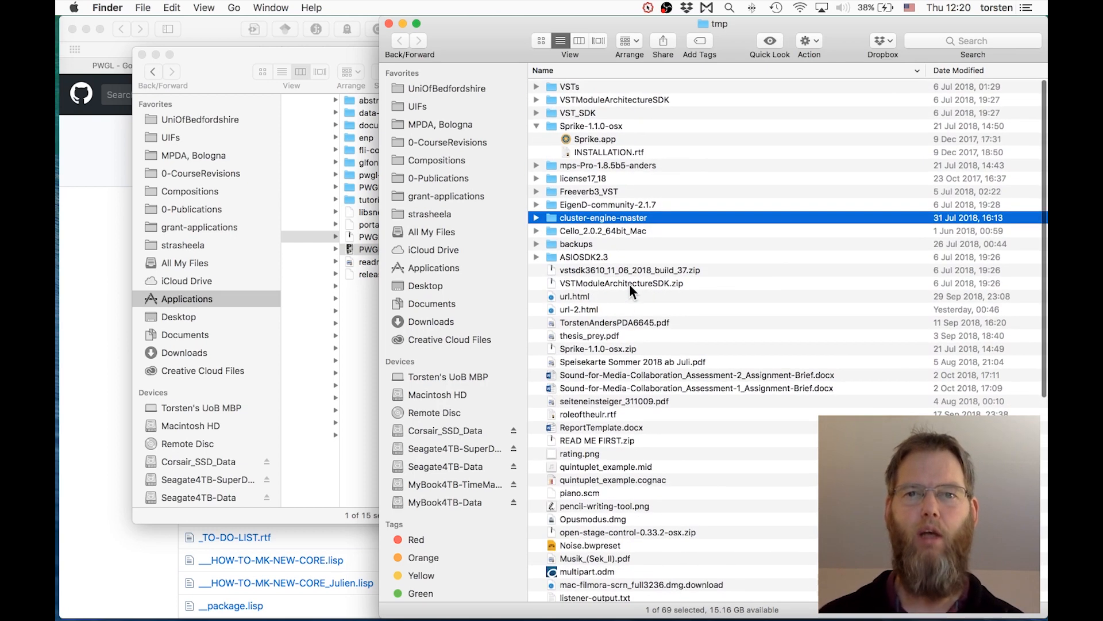
Step: Rename the extracted cluster-engine-master folder in tmp to cluster-engine
{"action": "left_click", "coordinate": [611, 218]}
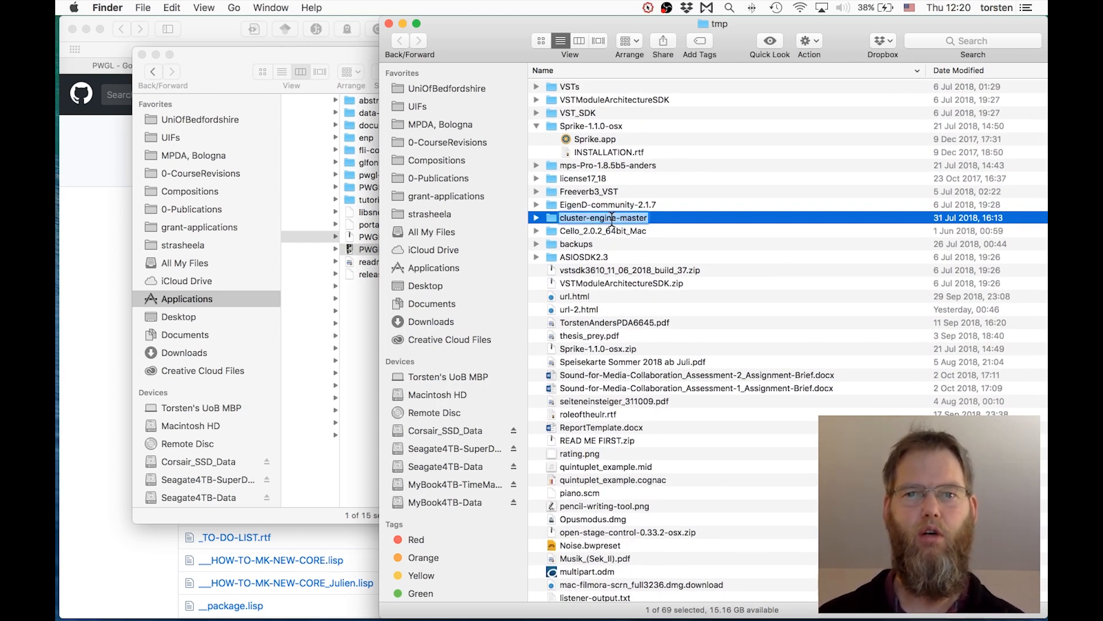
{"action": "left_click_drag", "start_coordinate": [611, 218], "coordinate": [555, 532]}
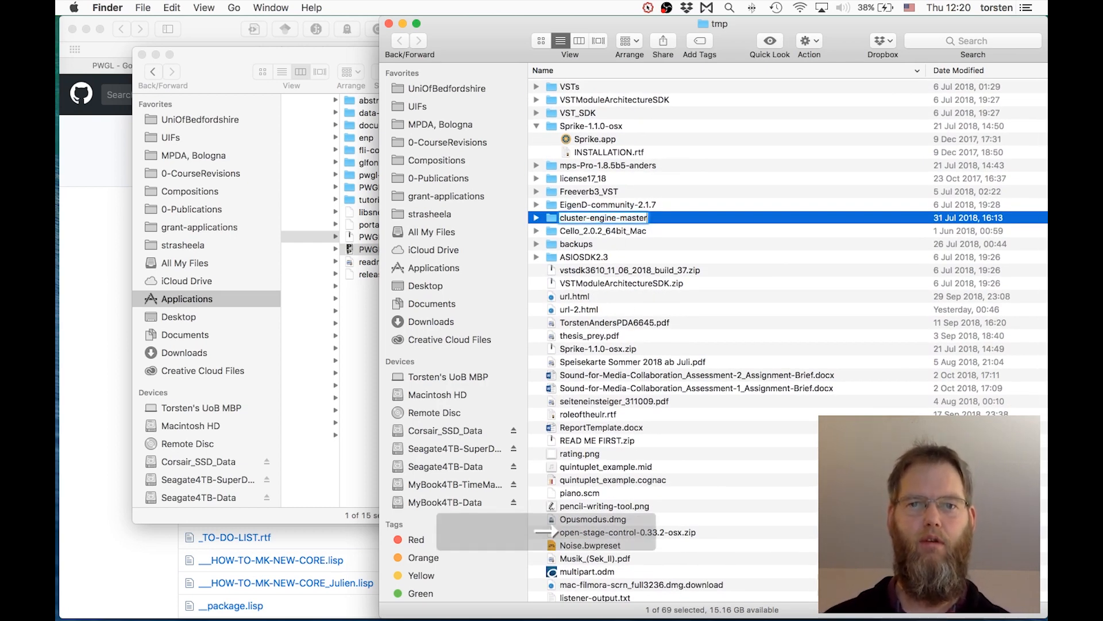
{"action": "double_click", "coordinate": [631, 219]}
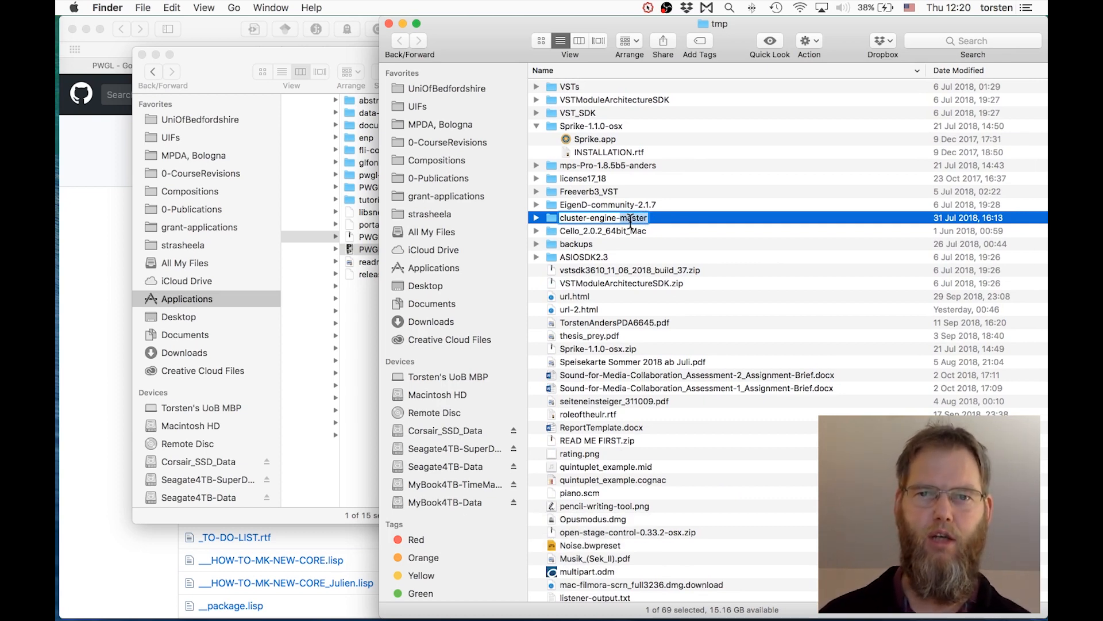
{"action": "key", "text": "BackSpace"}
{"action": "key", "text": "BackSpace"}
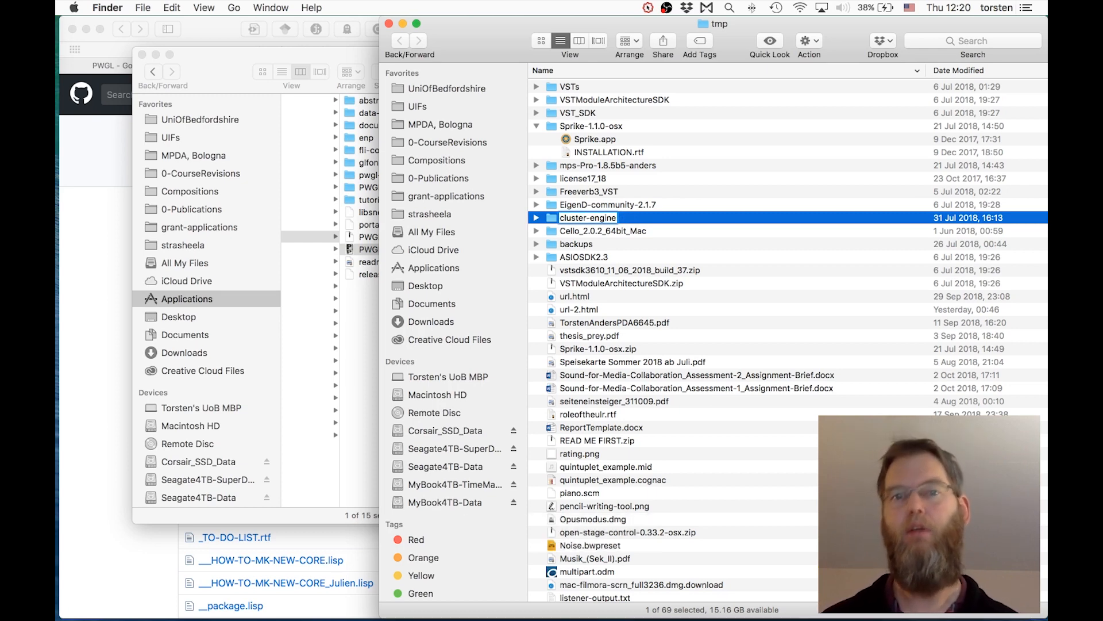
{"action": "key", "text": "Return"}
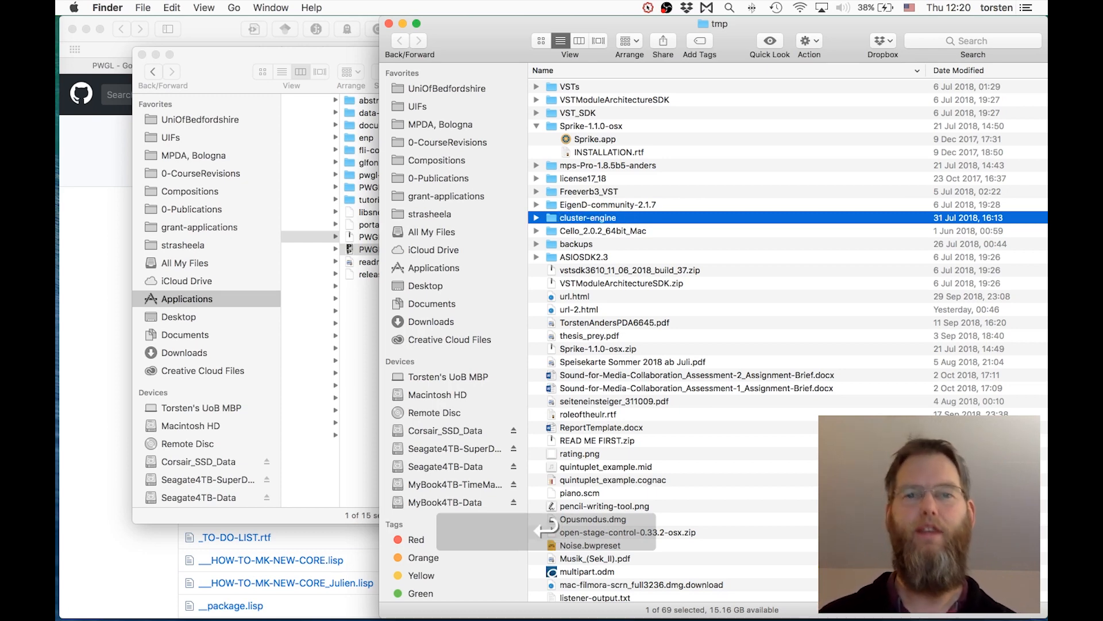
Step: Bring the Finder window showing the PWGL folder to the front and switch it to the home folder
{"action": "double_click", "coordinate": [216, 61]}
{"action": "left_click_drag", "start_coordinate": [205, 68], "coordinate": [164, 71]}
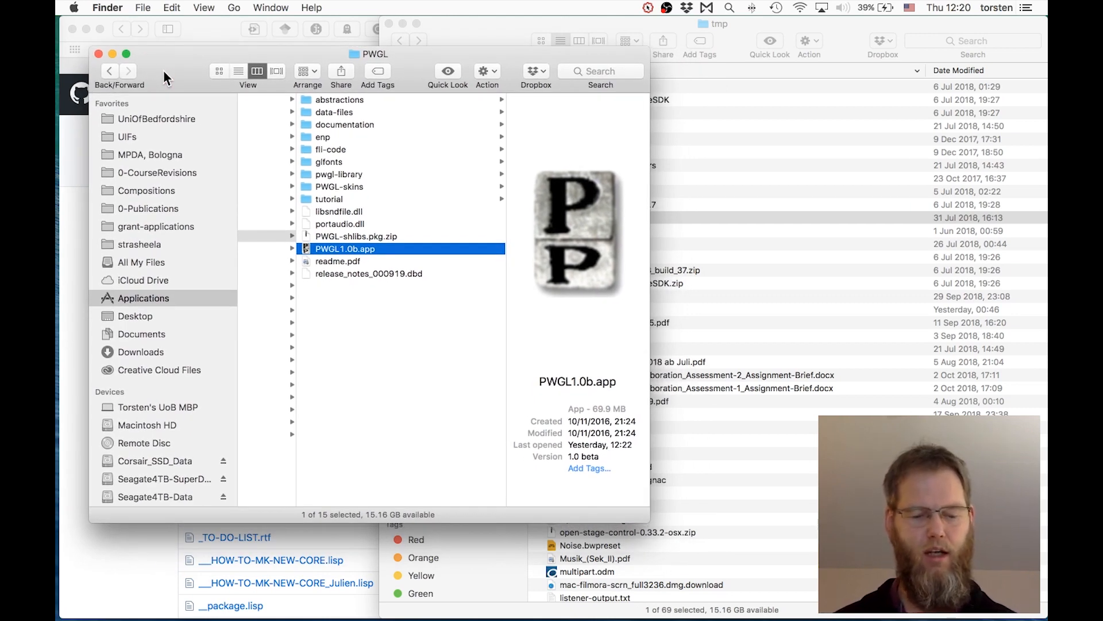
{"action": "key", "text": "super"}
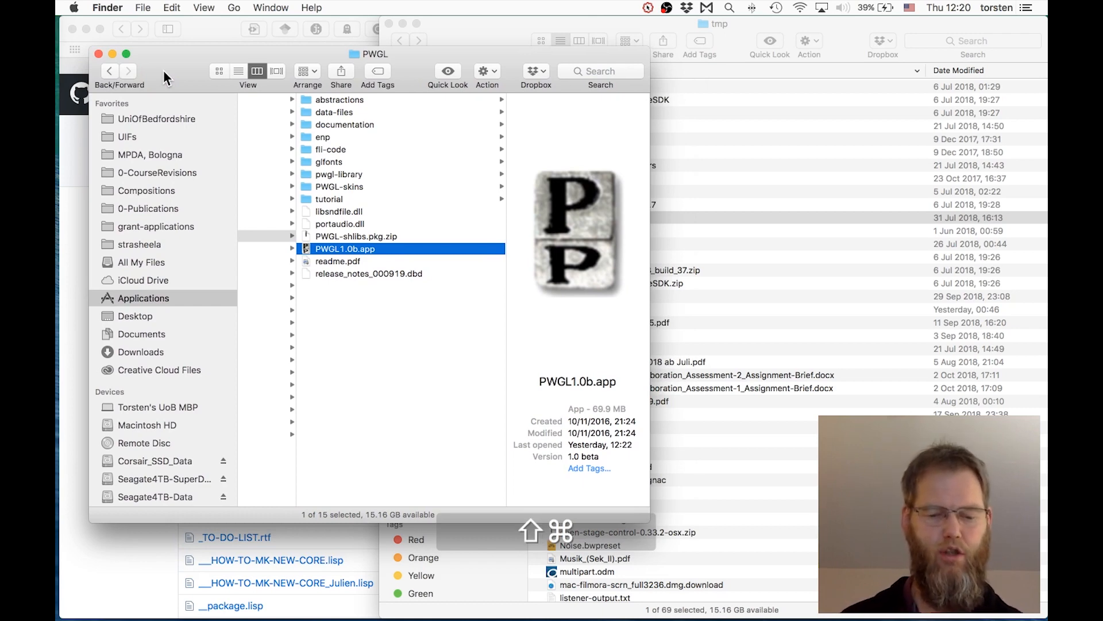
{"action": "key", "text": "super+shift+u"}
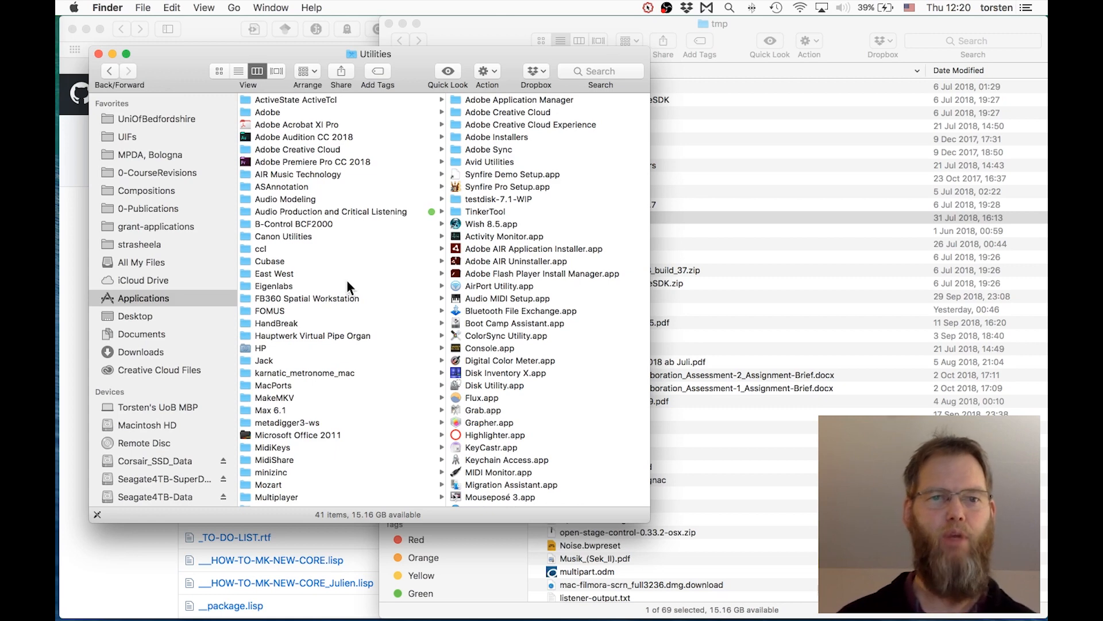
{"action": "key", "text": "shift+super"}
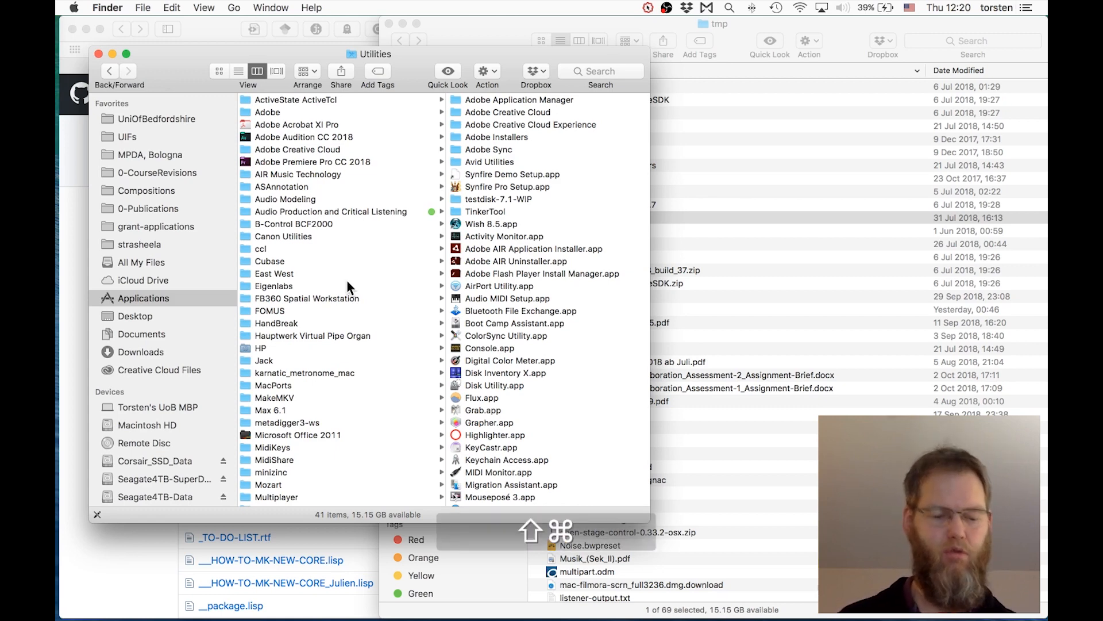
{"action": "key", "text": "super+shift+h"}
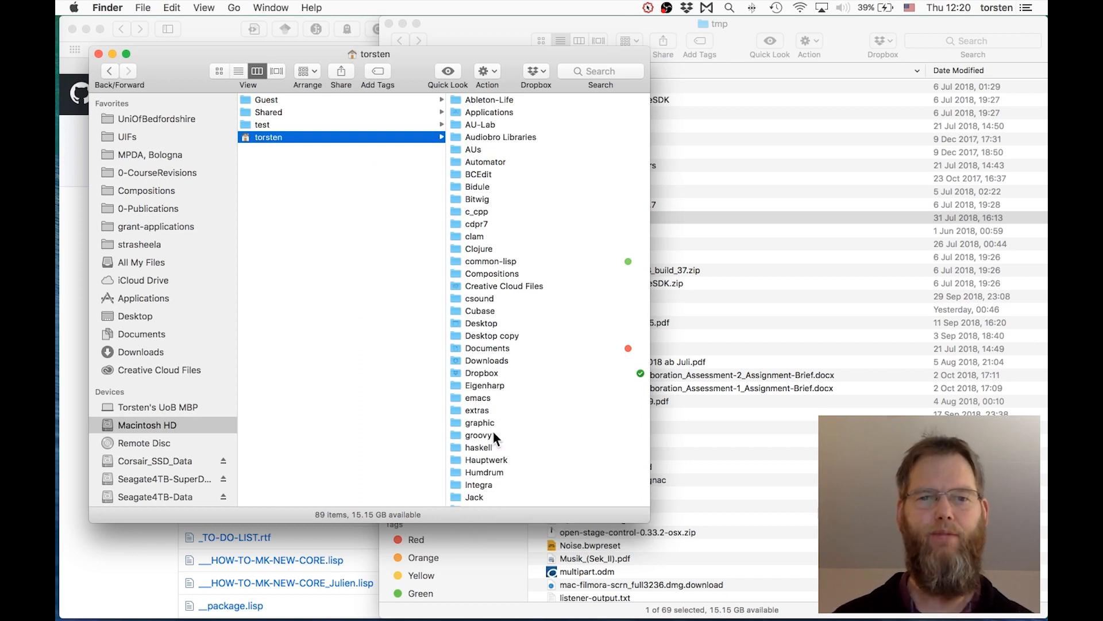
Step: Open the User-library folder inside PWGL-User in the home folder and look through the libraries it contains
{"action": "scroll", "coordinate": [492, 430], "scroll_direction": "down", "scroll_amount": 10}
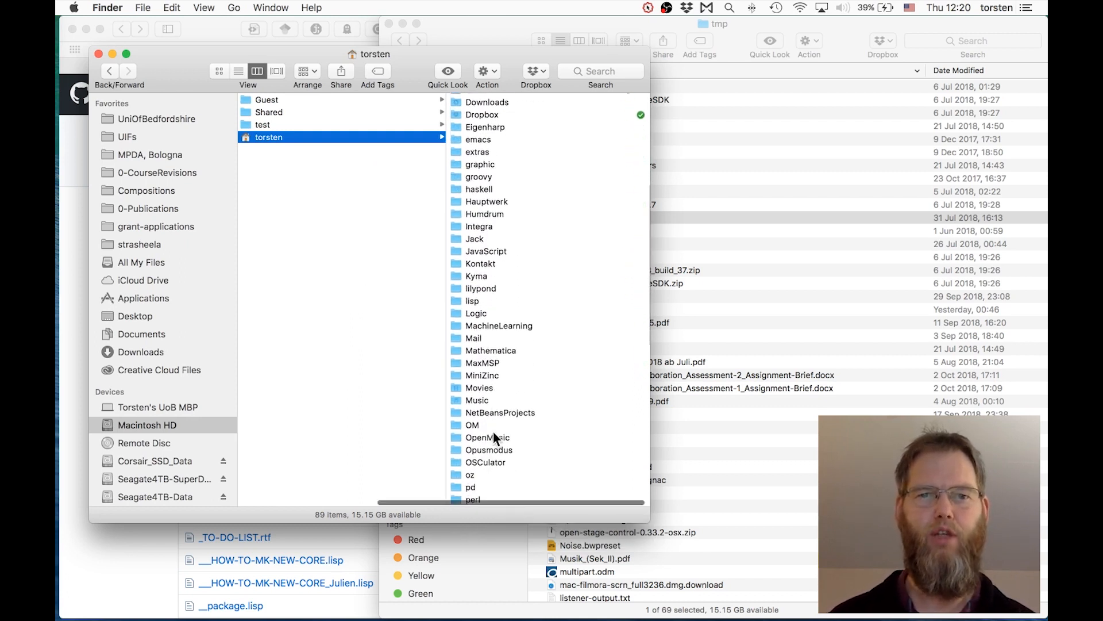
{"action": "scroll", "coordinate": [537, 363], "scroll_direction": "down", "scroll_amount": 5}
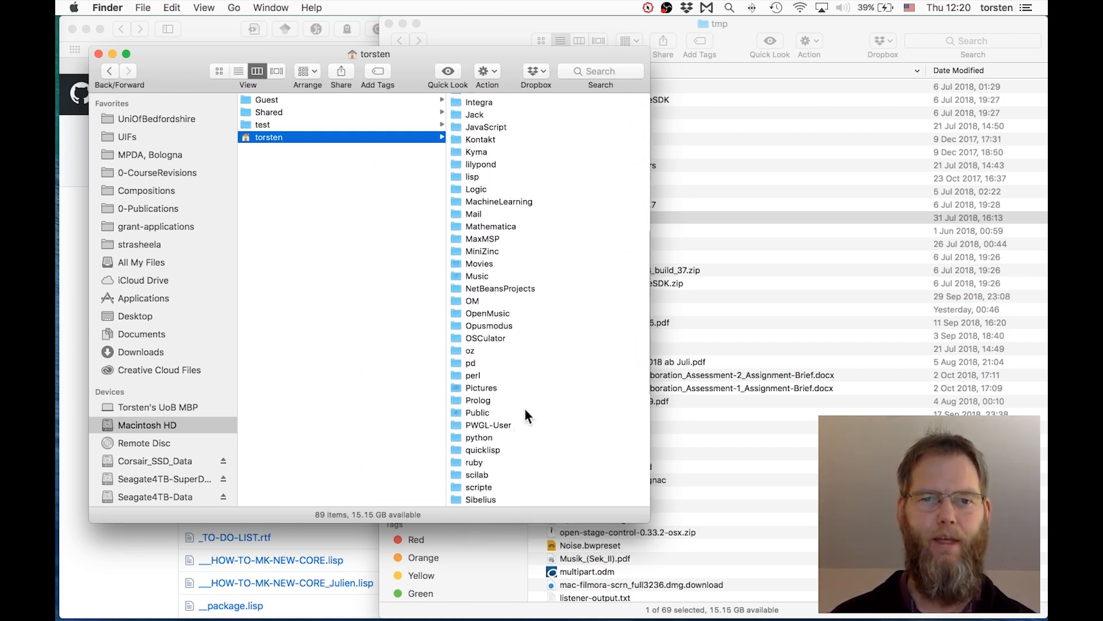
{"action": "left_click", "coordinate": [510, 422]}
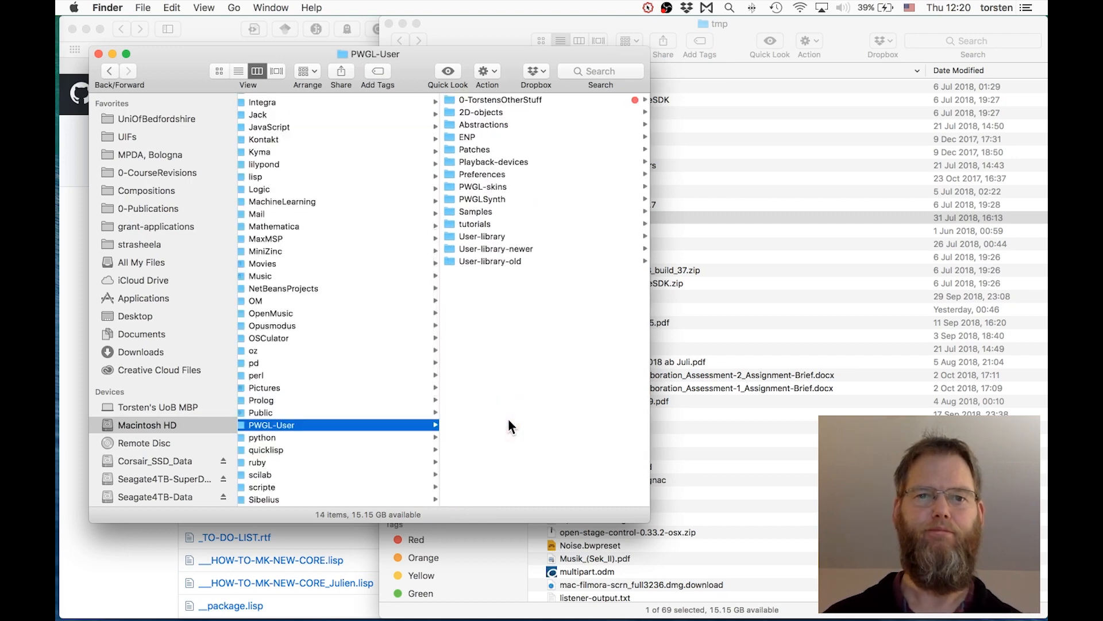
{"action": "left_click", "coordinate": [502, 235]}
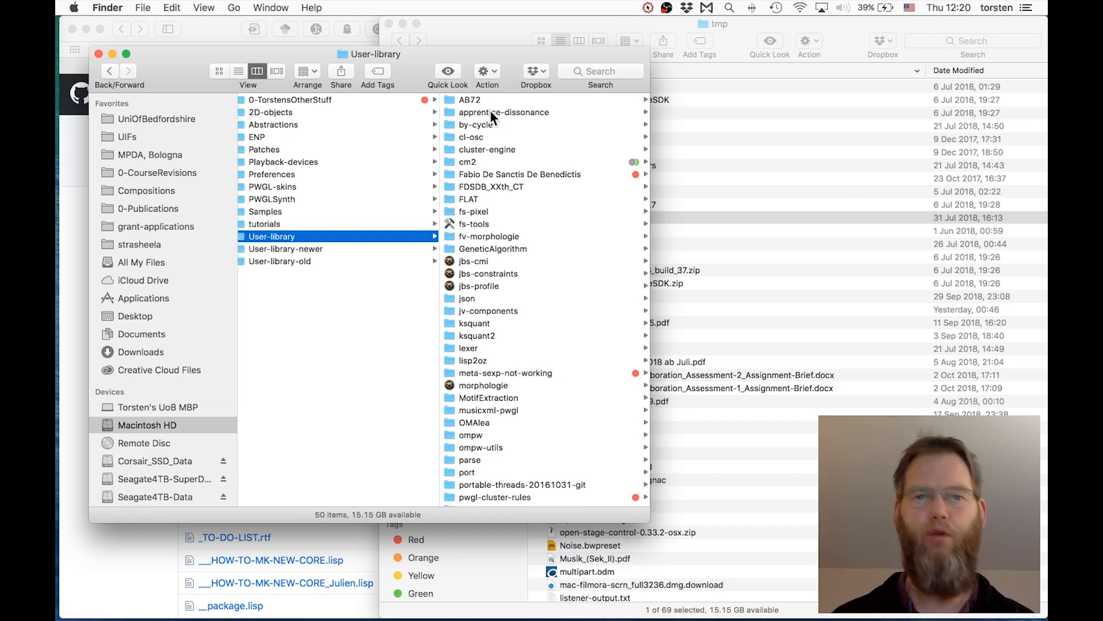
{"action": "scroll", "coordinate": [504, 470], "scroll_direction": "down", "scroll_amount": 10}
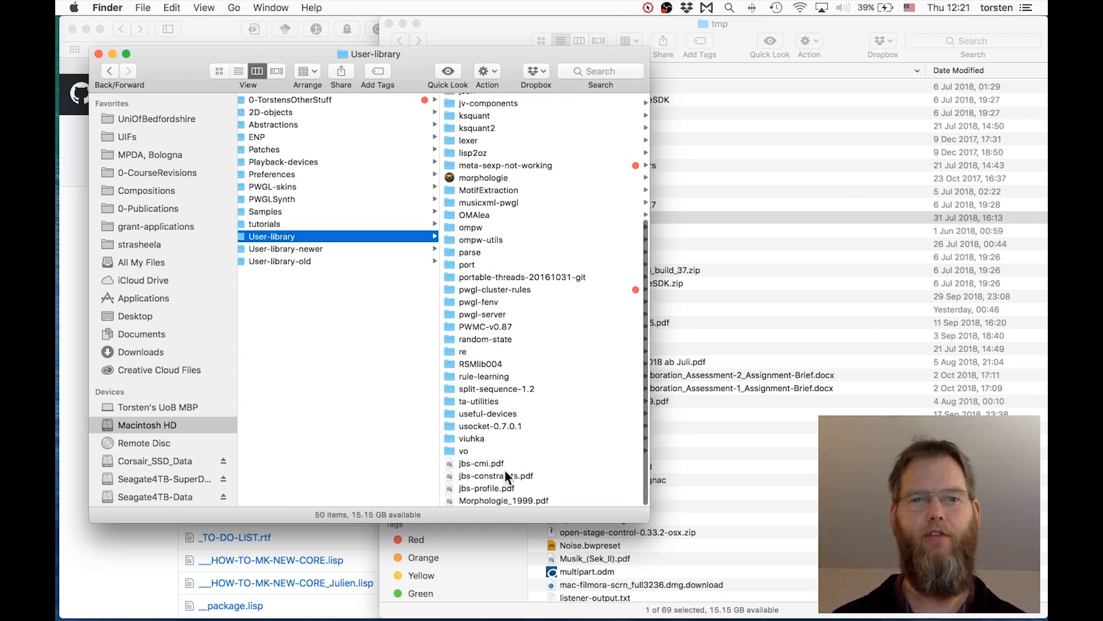
{"action": "scroll", "coordinate": [504, 471], "scroll_direction": "up", "scroll_amount": 10}
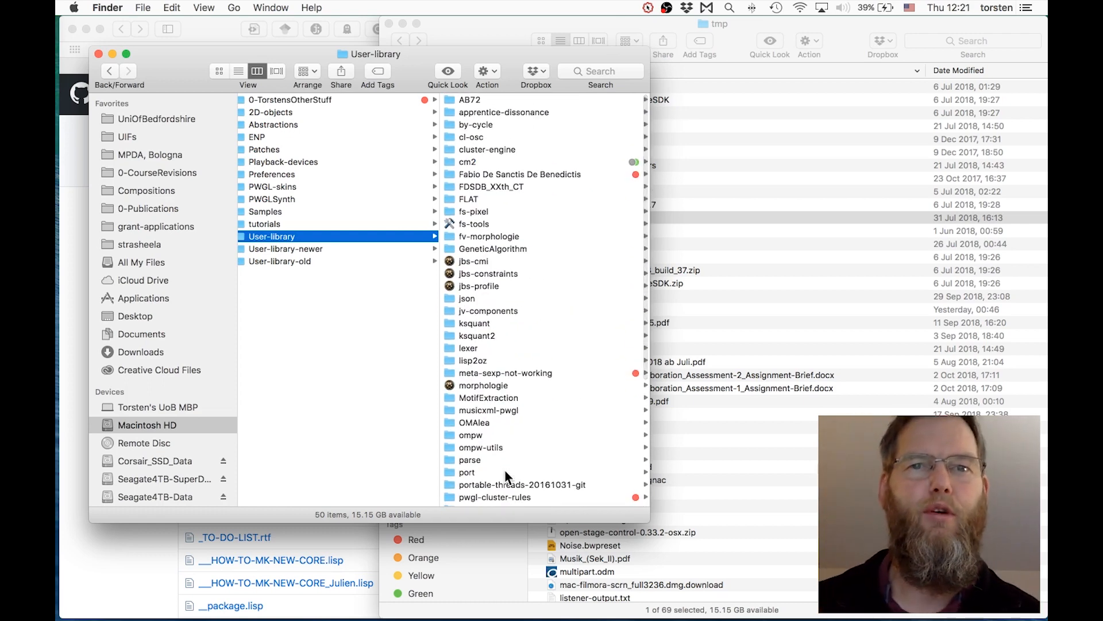
{"action": "left_click", "coordinate": [815, 500]}
{"action": "left_click_drag", "start_coordinate": [578, 217], "coordinate": [763, 287]}
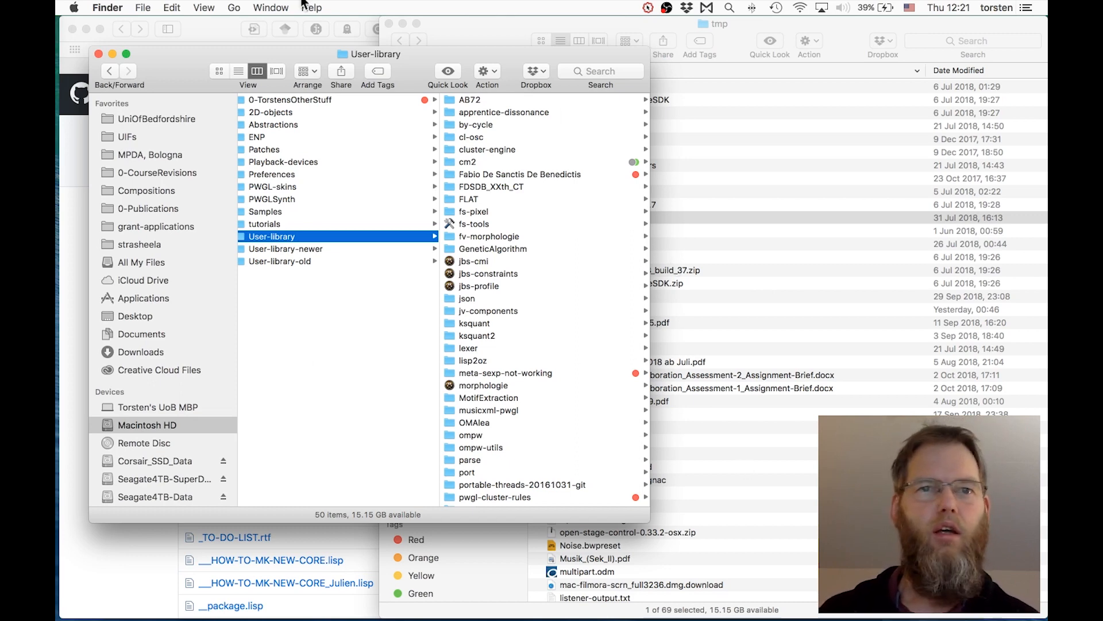
Step: Switch to Safari's PWGL Downloads page and open the website of the second User Contributions author in a new tab
{"action": "left_click", "coordinate": [199, 27]}
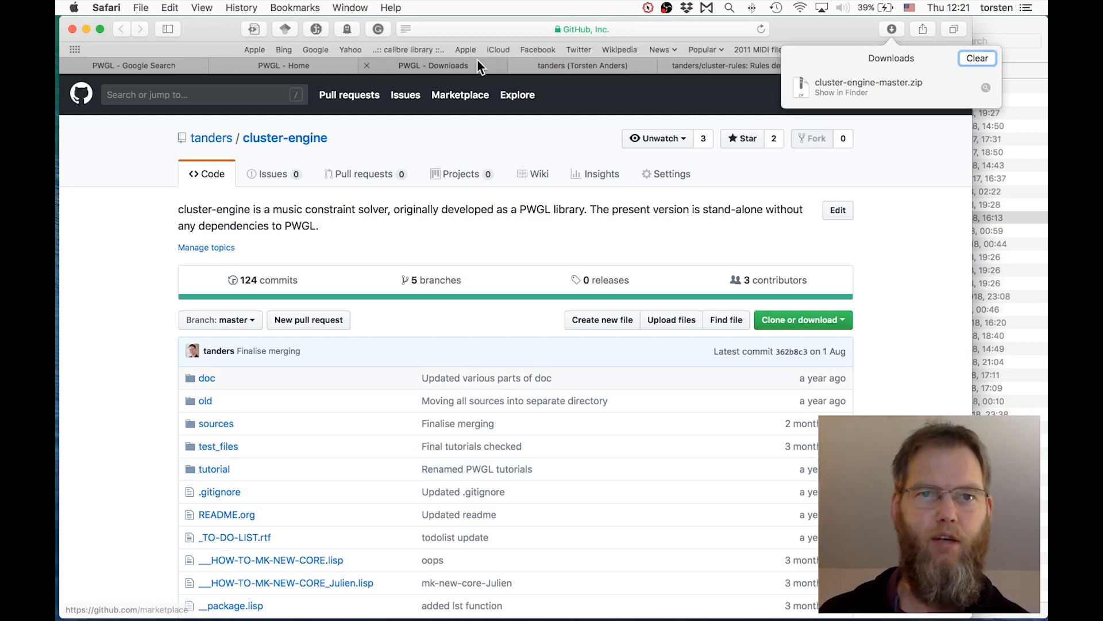
{"action": "left_click", "coordinate": [444, 63]}
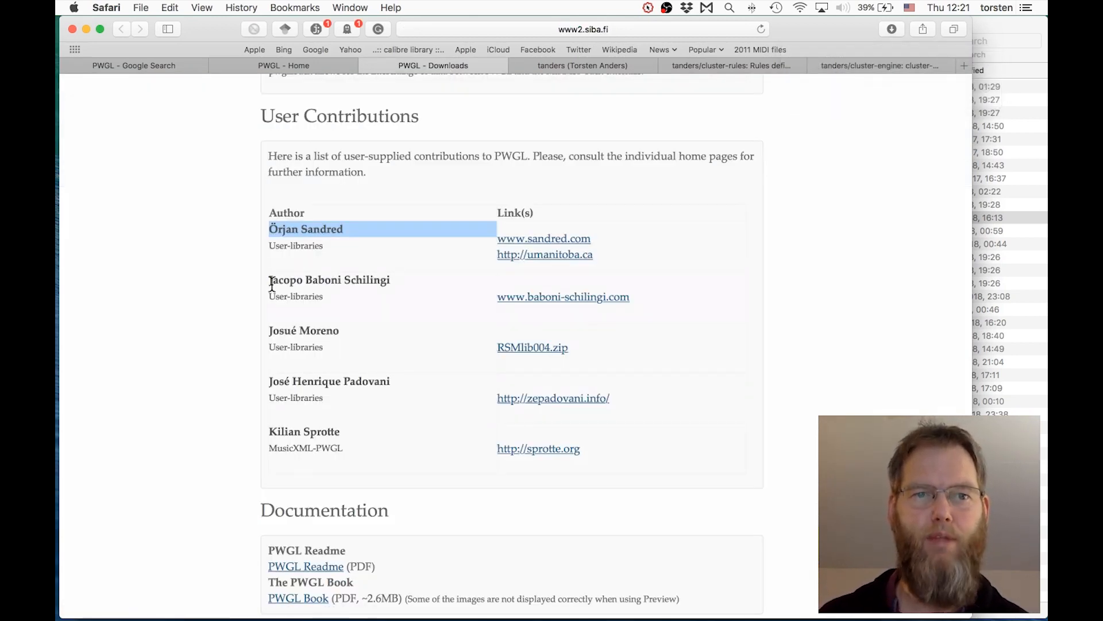
{"action": "triple_click", "coordinate": [293, 281]}
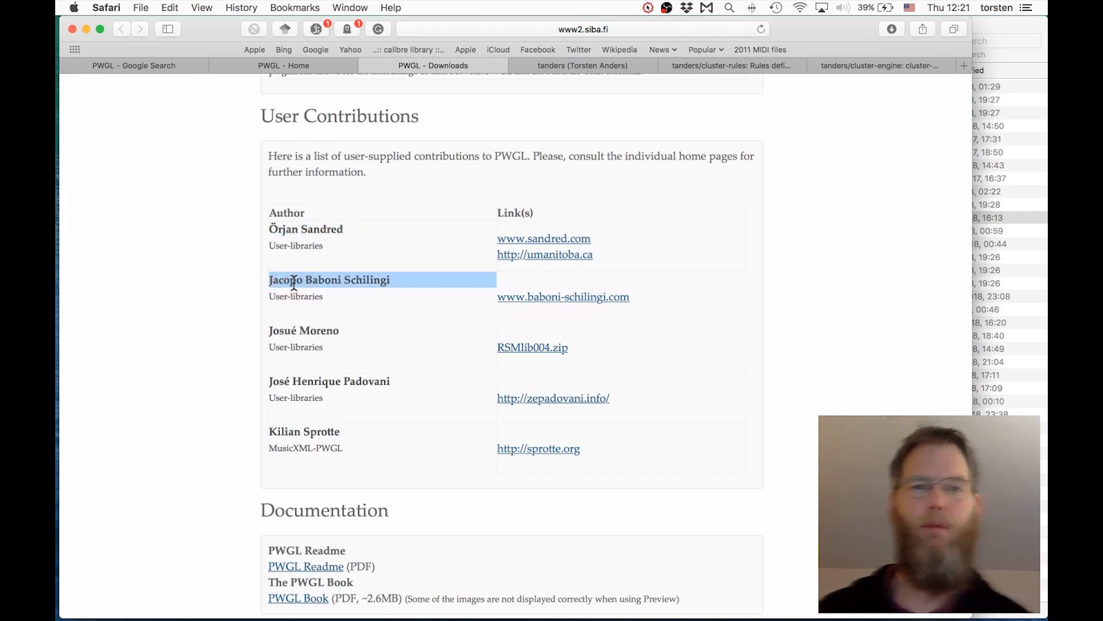
{"action": "left_click", "coordinate": [549, 296], "text": "super"}
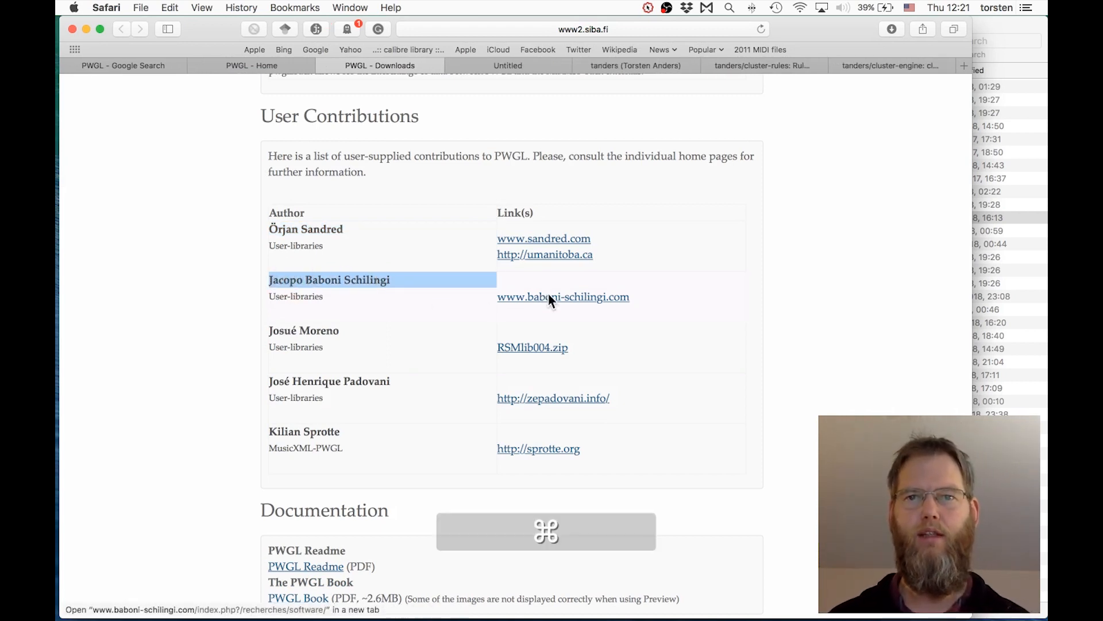
{"action": "left_click", "coordinate": [499, 67]}
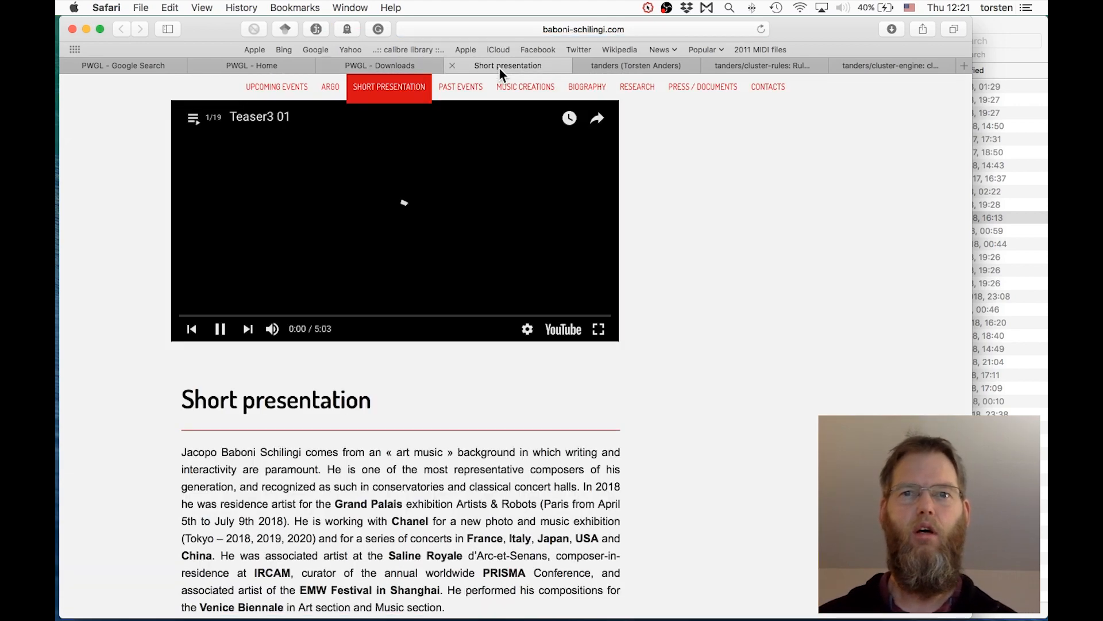
Step: Pause the presentation video on the author's website and open the Research page with the free downloads
{"action": "left_click", "coordinate": [304, 187]}
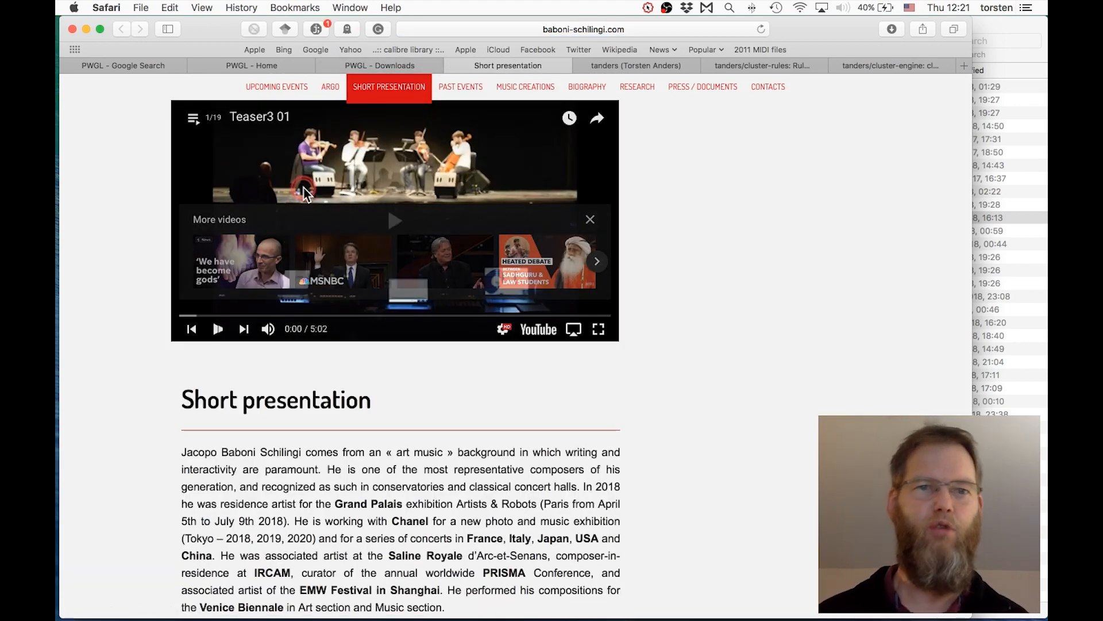
{"action": "left_click", "coordinate": [304, 187]}
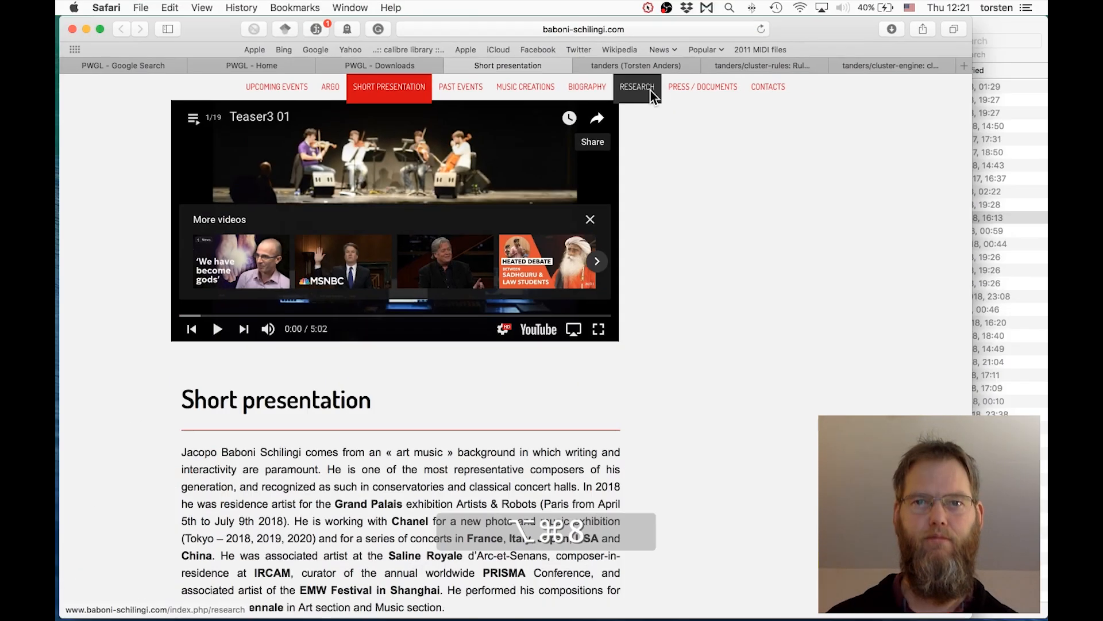
{"action": "left_click", "coordinate": [650, 86]}
{"action": "key", "text": "alt+super+8"}
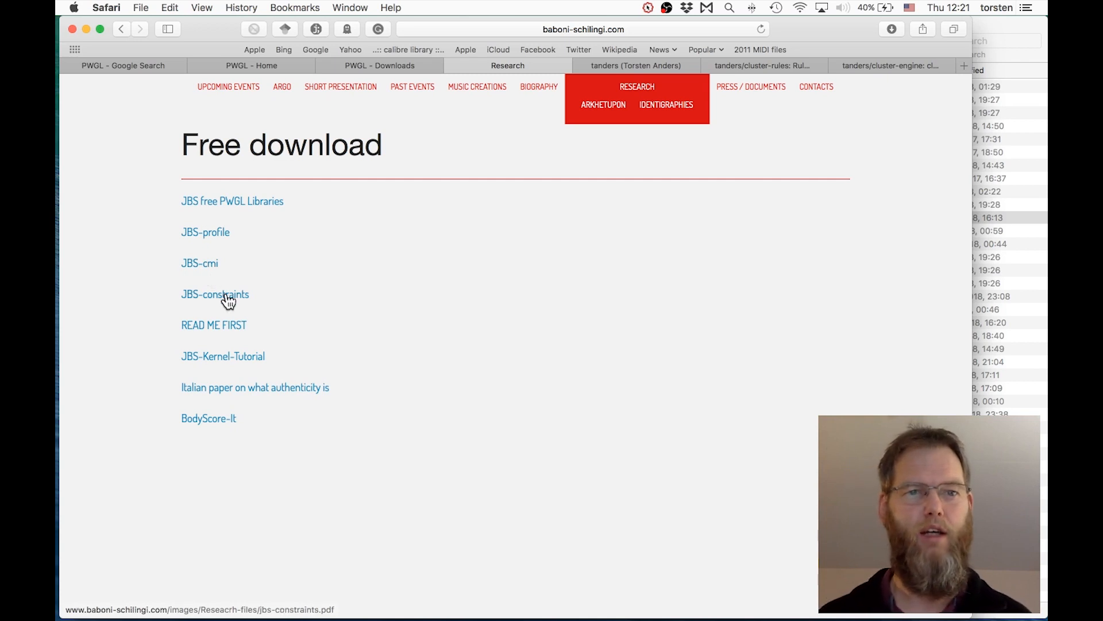
Step: View the JBS-profile document from the Free download list and return to the list
{"action": "left_click", "coordinate": [211, 233]}
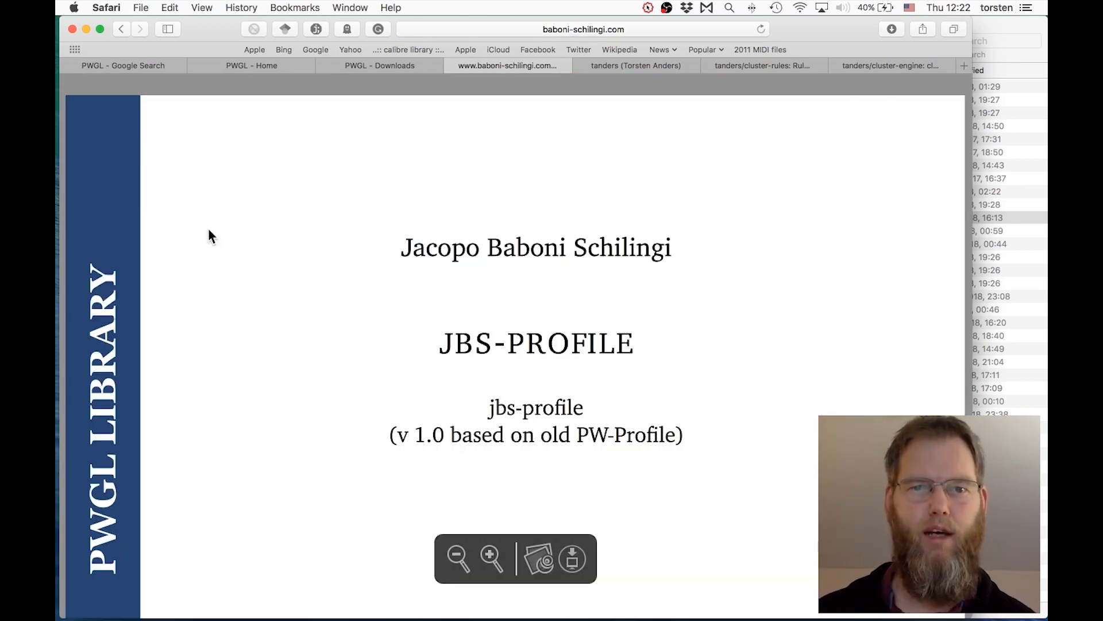
{"action": "key", "text": "super"}
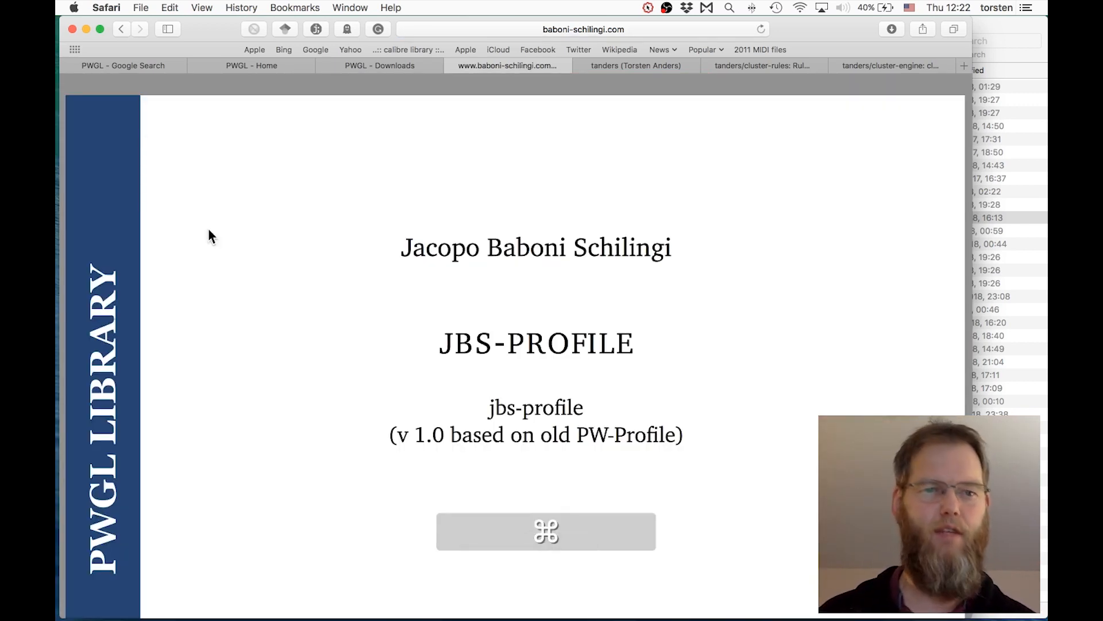
{"action": "key", "text": "super+Left"}
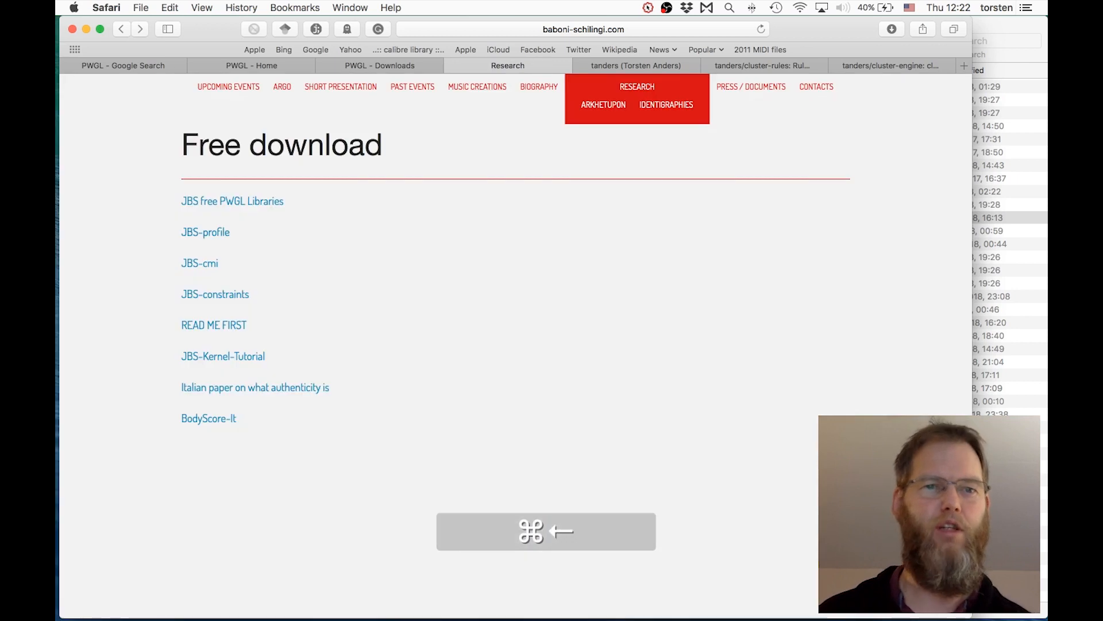
Step: Download the JBS free PWGL Libraries archive and reveal the downloaded JBS-Libraries-PWGL.zip in Finder
{"action": "left_click", "coordinate": [246, 211]}
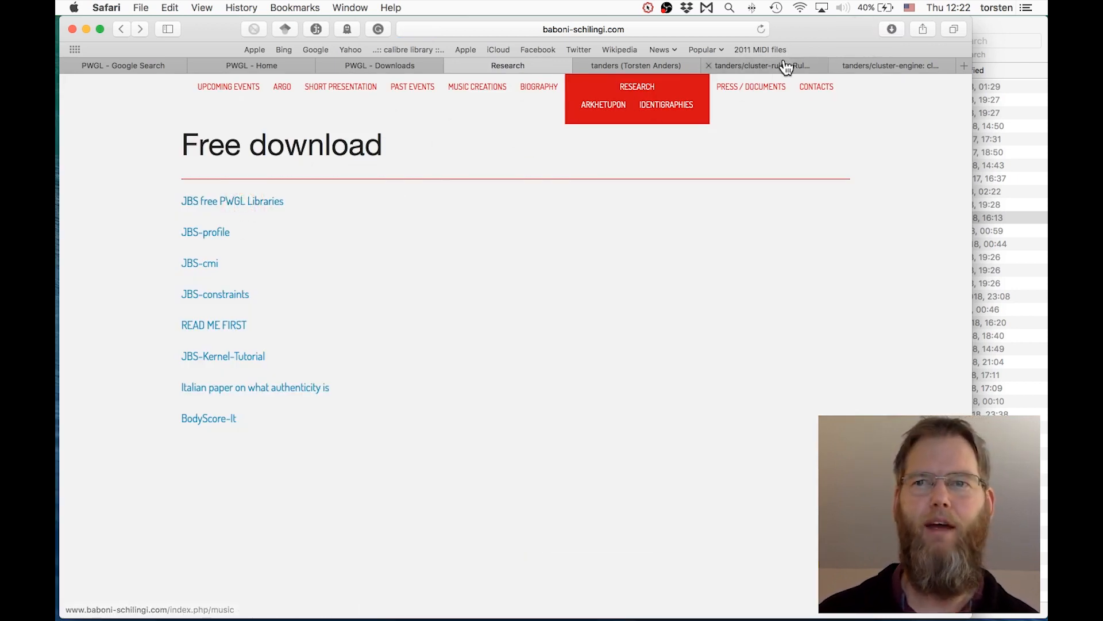
{"action": "left_click", "coordinate": [897, 30]}
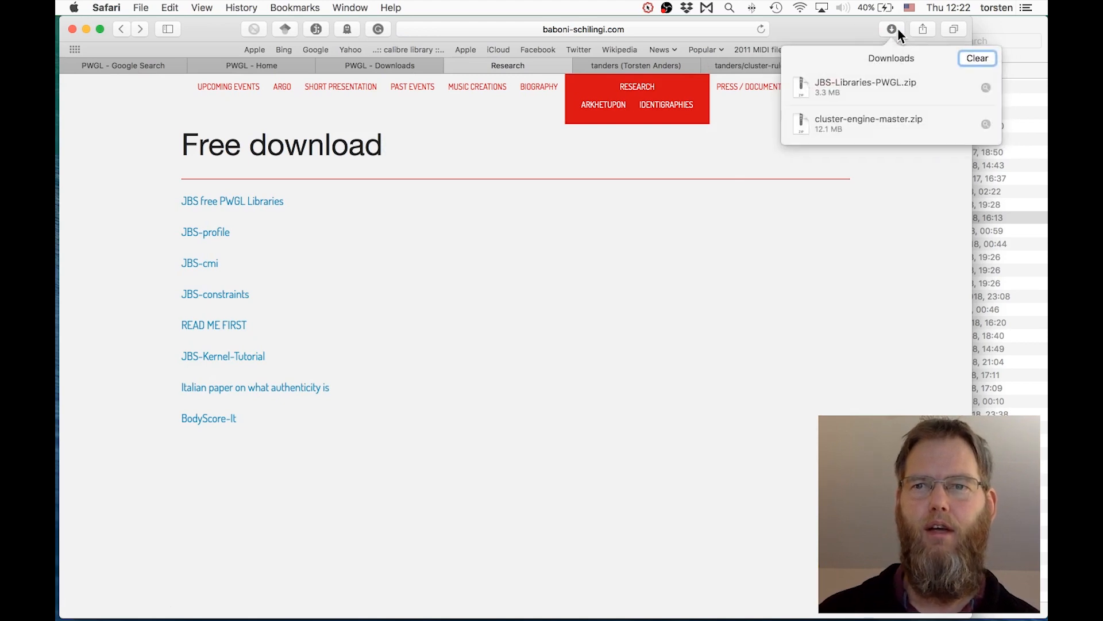
{"action": "left_click", "coordinate": [985, 87]}
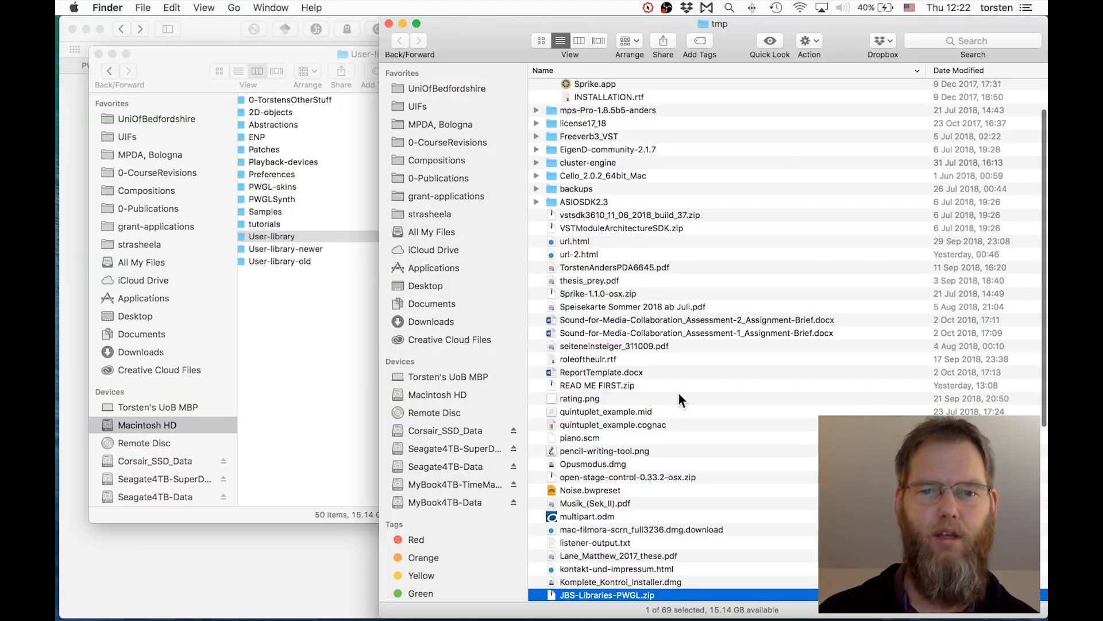
Step: Extract JBS-Libraries-PWGL.zip and expand the resulting folder and its ompw-utils library to show their contents
{"action": "scroll", "coordinate": [678, 392], "scroll_direction": "down", "scroll_amount": 5}
{"action": "left_click", "coordinate": [596, 461]}
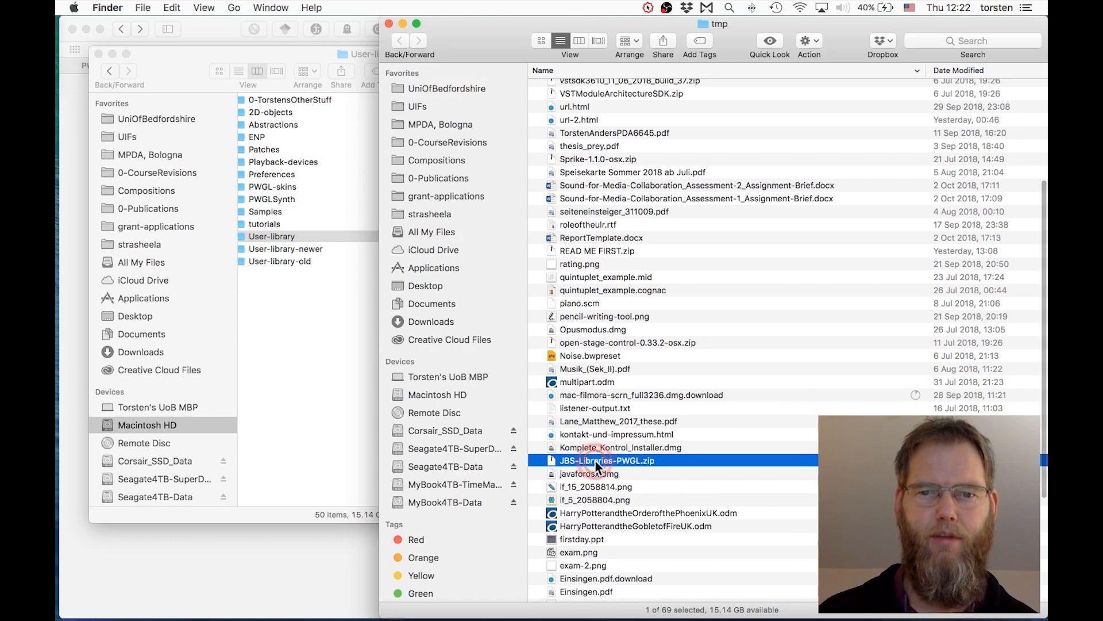
{"action": "double_click", "coordinate": [595, 461]}
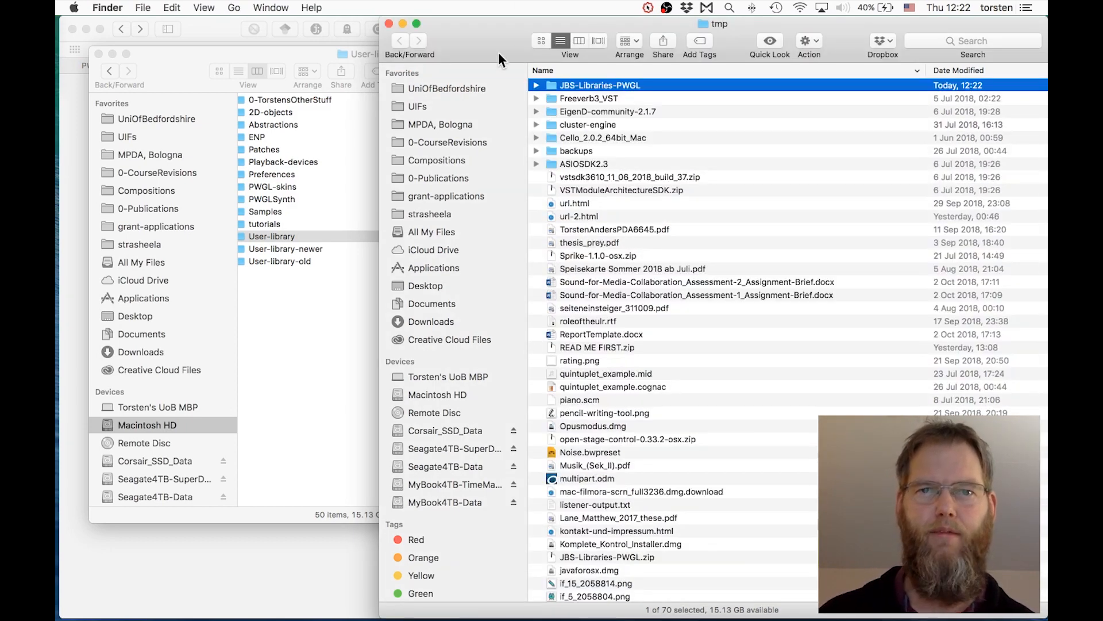
{"action": "left_click", "coordinate": [537, 84]}
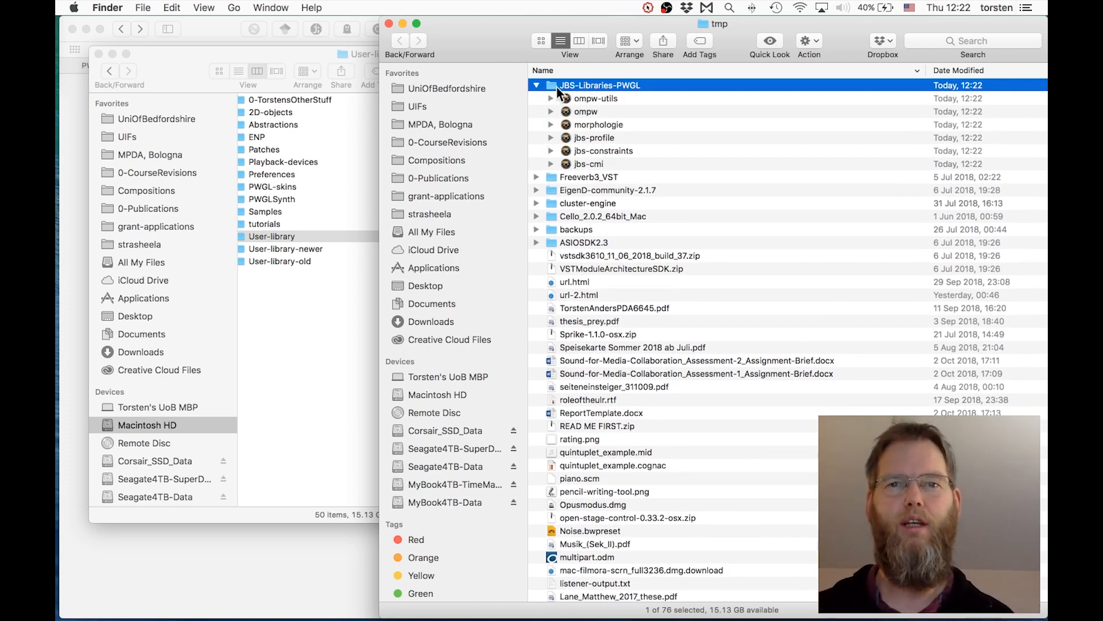
{"action": "left_click", "coordinate": [550, 99]}
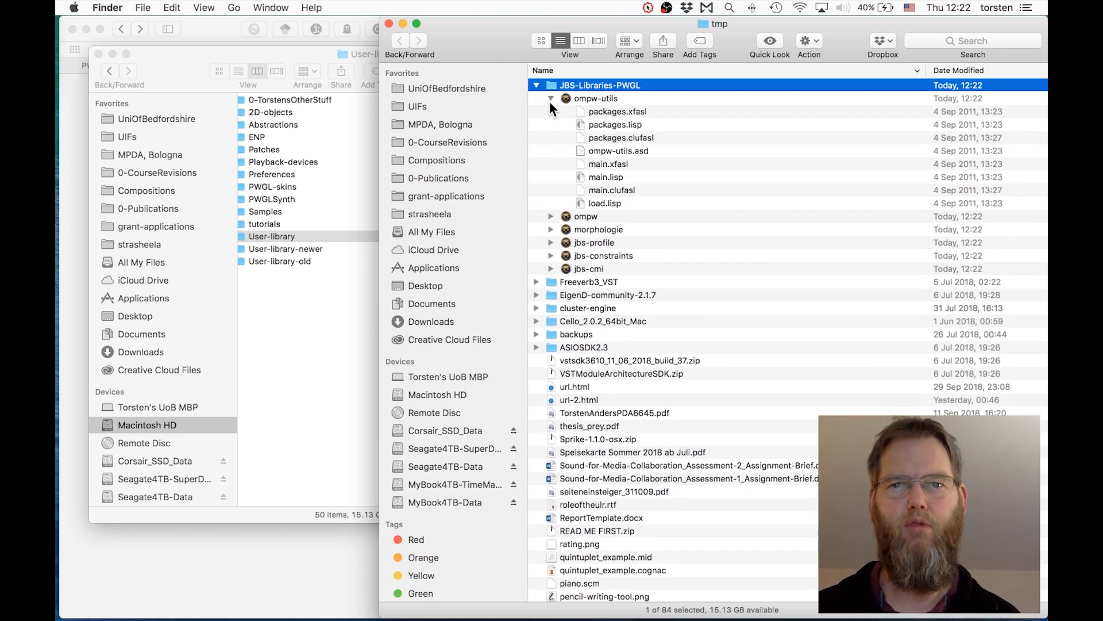
Step: Collapse the ompw-utils folder and select all six library folders inside JBS-Libraries-PWGL, from ompw-utils to jbs-cmi
{"action": "left_click", "coordinate": [550, 99]}
{"action": "key", "text": "Down"}
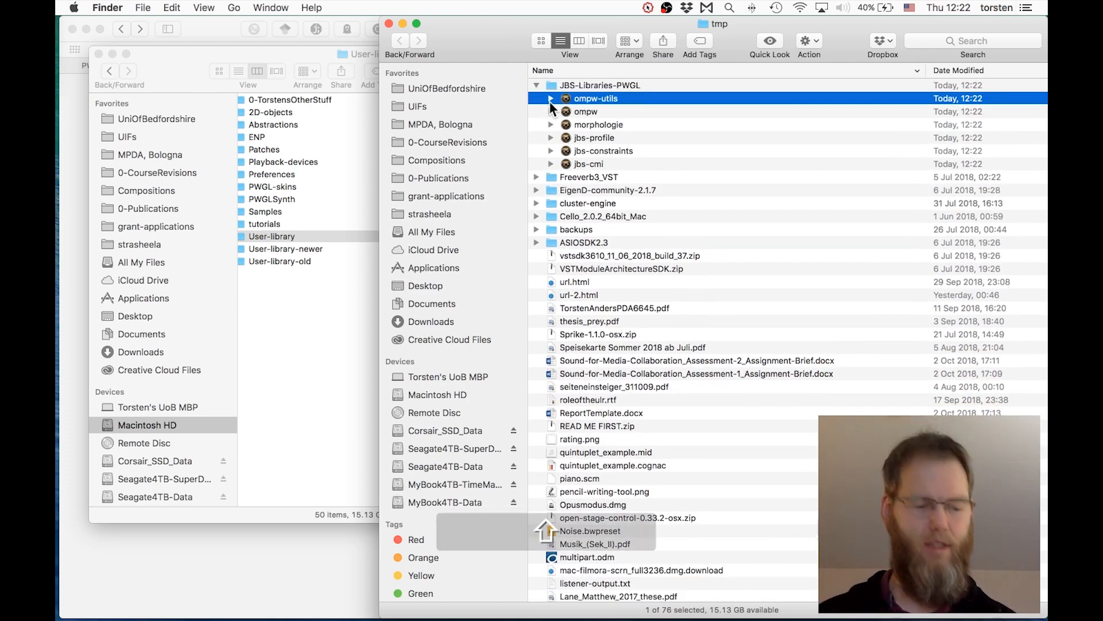
{"action": "key", "text": "shift+Down"}
{"action": "key", "text": "shift+Down"}
{"action": "key", "text": "shift+Down"}
{"action": "key", "text": "shift+Down"}
{"action": "key", "text": "shift+Down"}
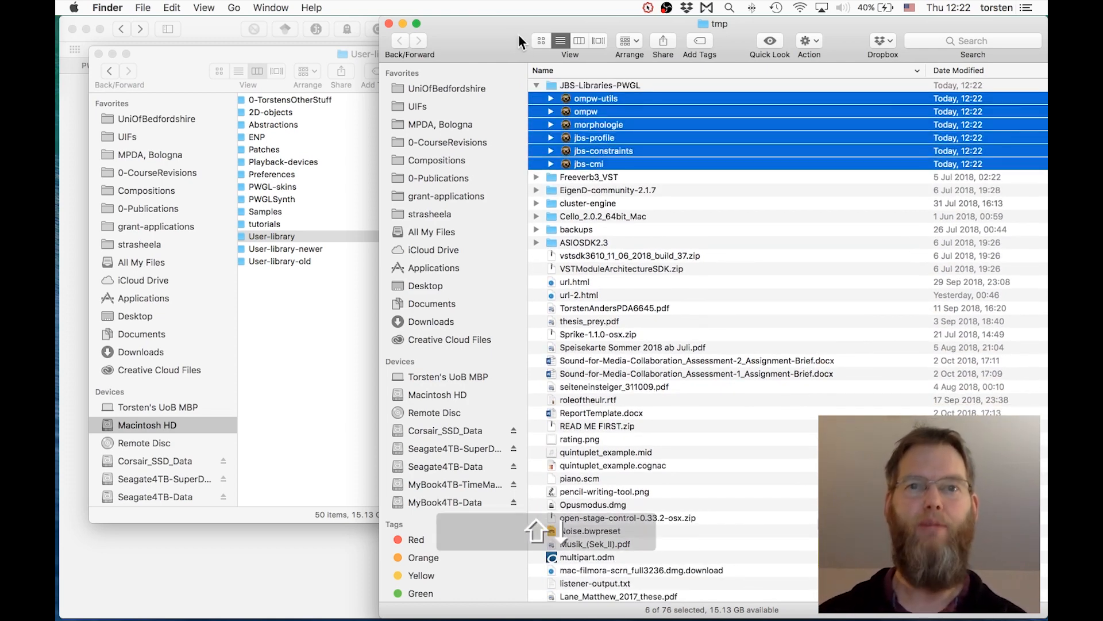
{"action": "left_click", "coordinate": [584, 88]}
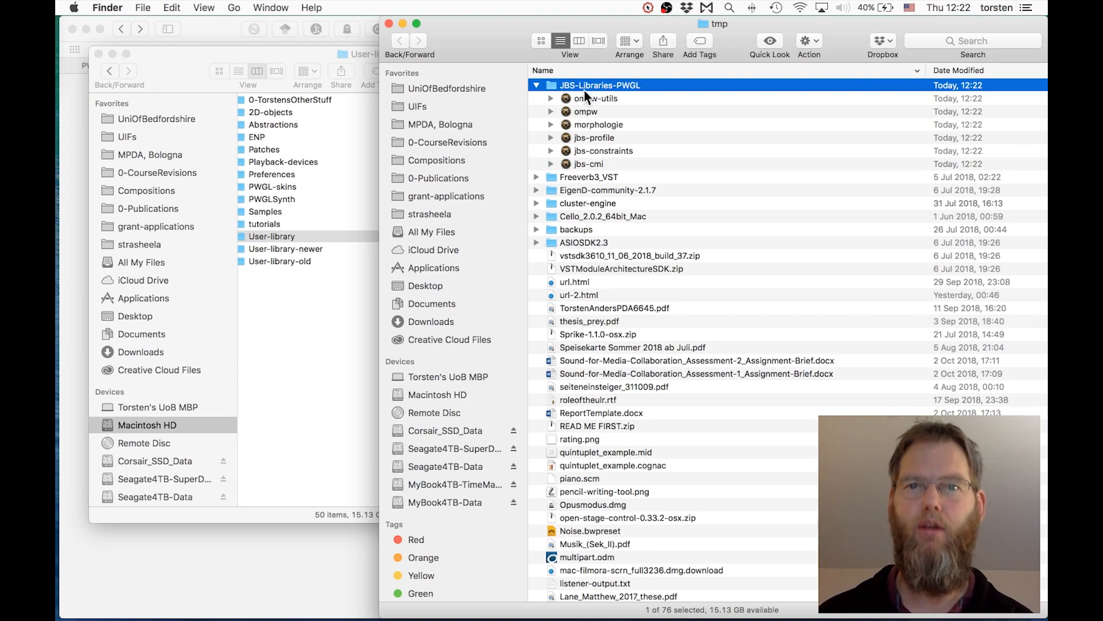
{"action": "left_click", "coordinate": [585, 95]}
{"action": "key", "text": "shift+Down"}
{"action": "key", "text": "shift+Down"}
{"action": "key", "text": "shift+Down"}
{"action": "key", "text": "shift+Down"}
{"action": "key", "text": "shift+Down"}
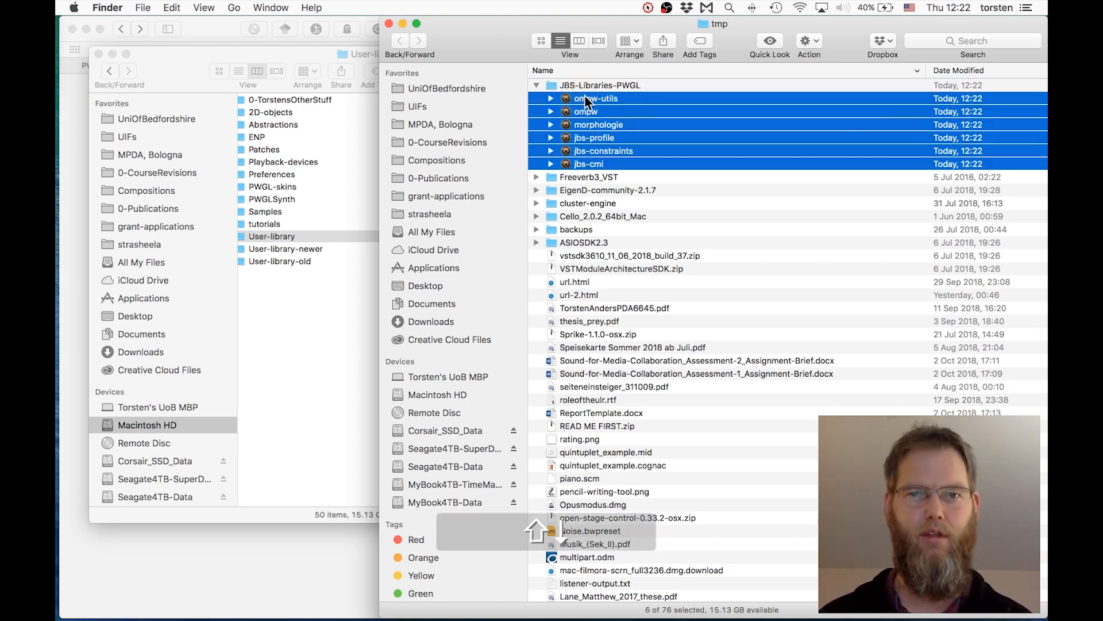
Step: Open the User-library folder inside PWGL-User and show its folder path and the libraries it holds
{"action": "left_click", "coordinate": [240, 422]}
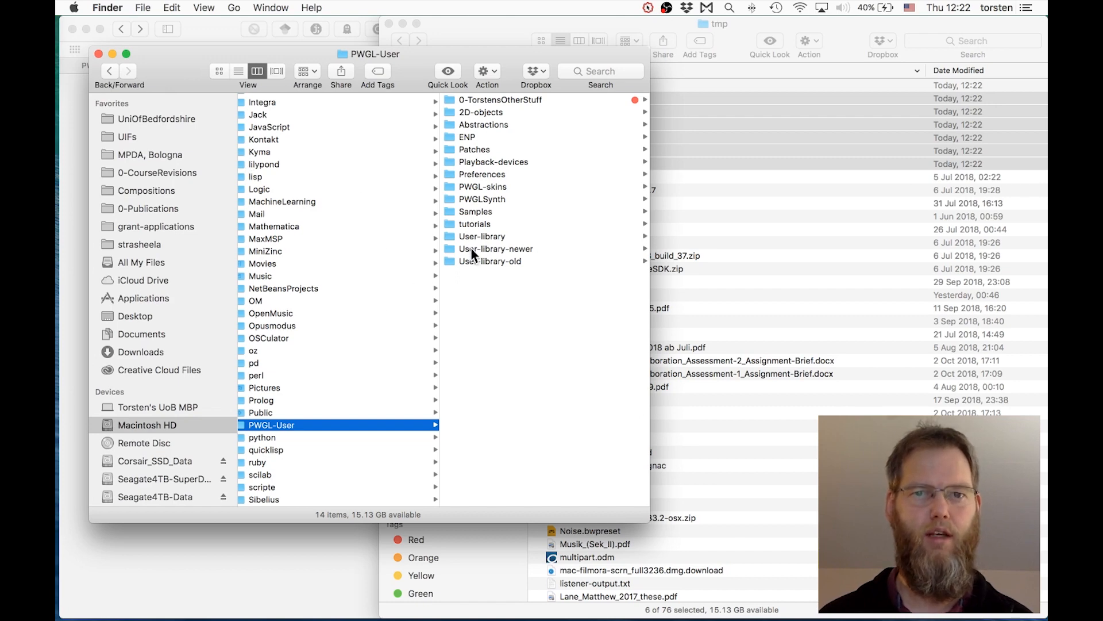
{"action": "left_click", "coordinate": [482, 237]}
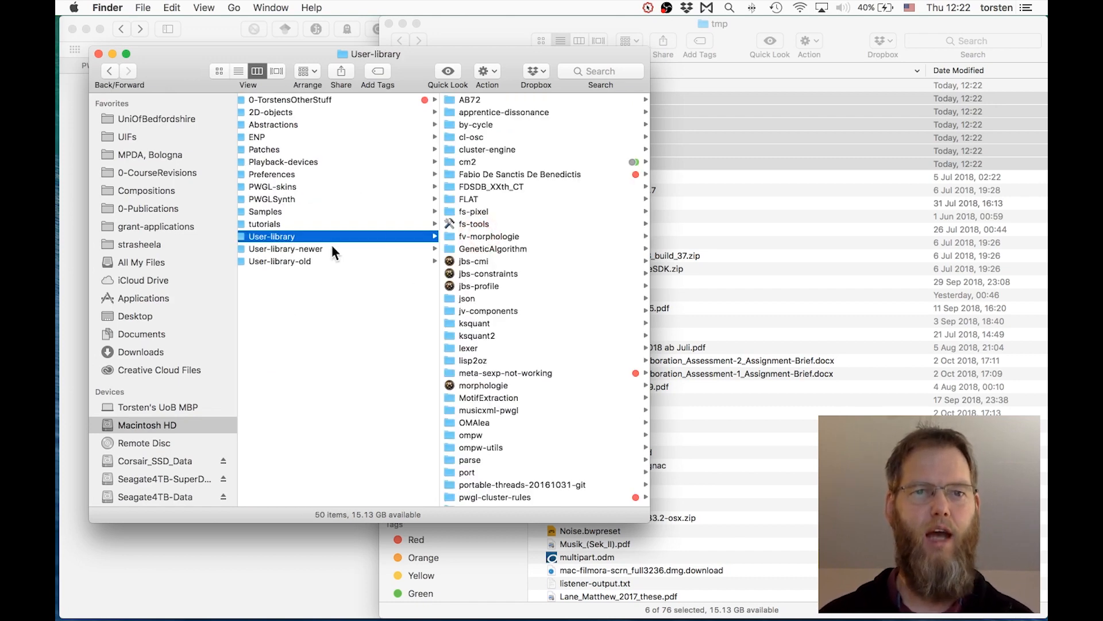
{"action": "left_click", "coordinate": [363, 50], "text": "super"}
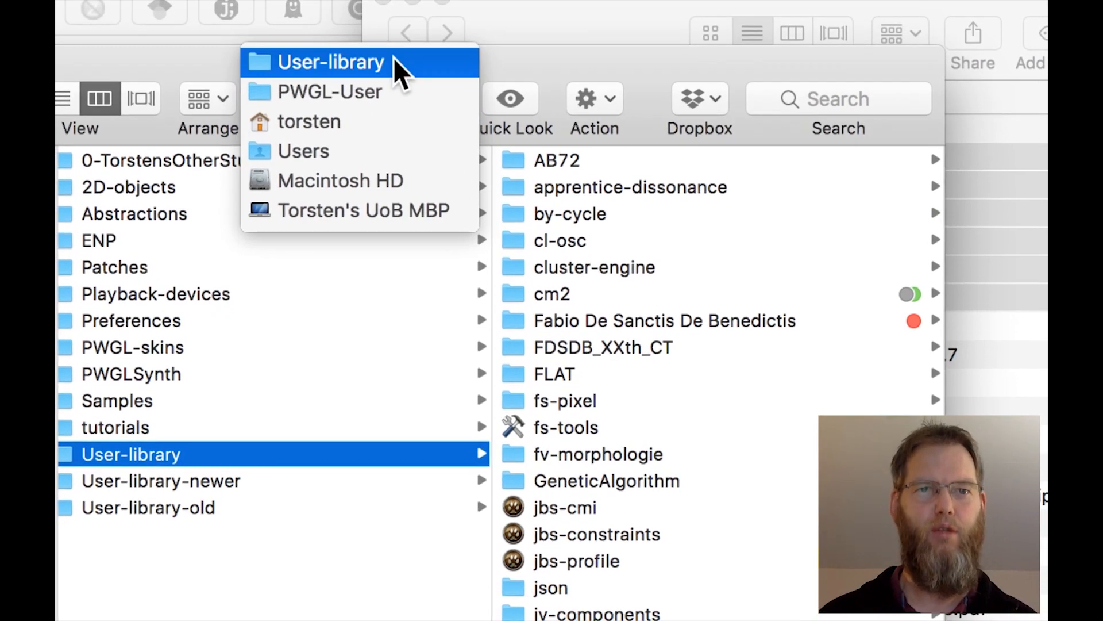
{"action": "left_click", "coordinate": [395, 62]}
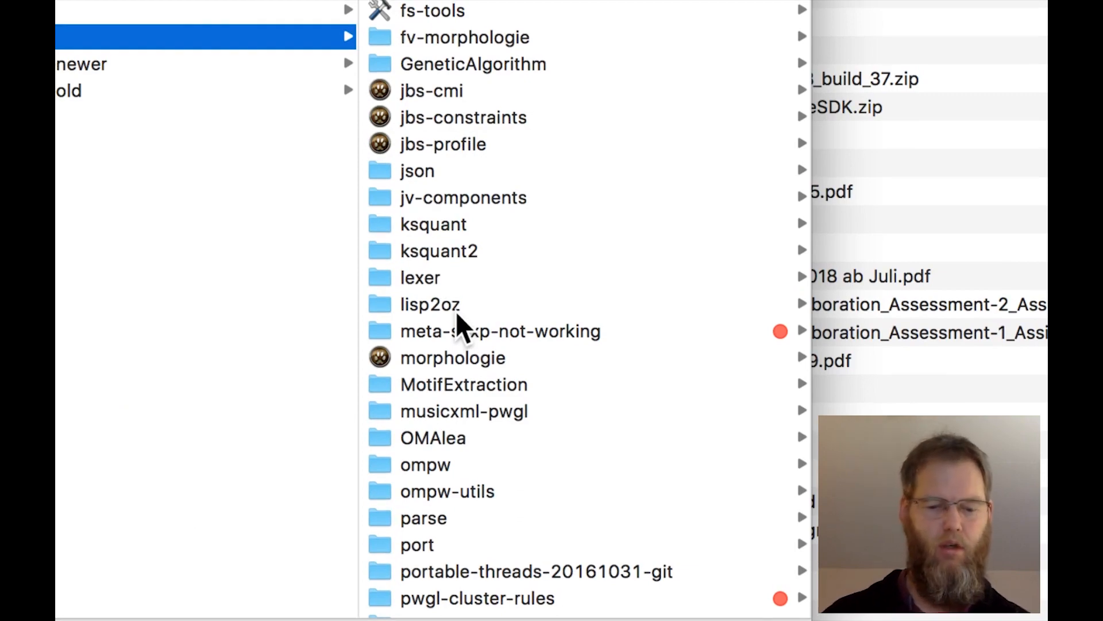
{"action": "key", "text": "alt+super+8"}
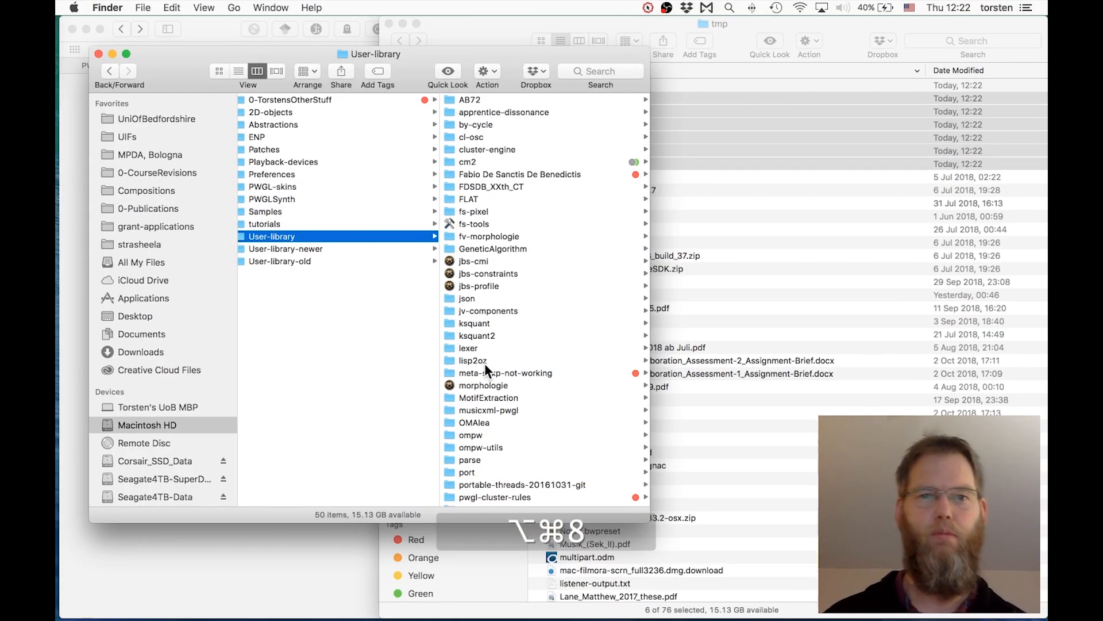
Step: View the contents of jbs-cmi, jbs-constraints and jbs-profile in User-library and return to the parent folder's listing
{"action": "left_click", "coordinate": [477, 261]}
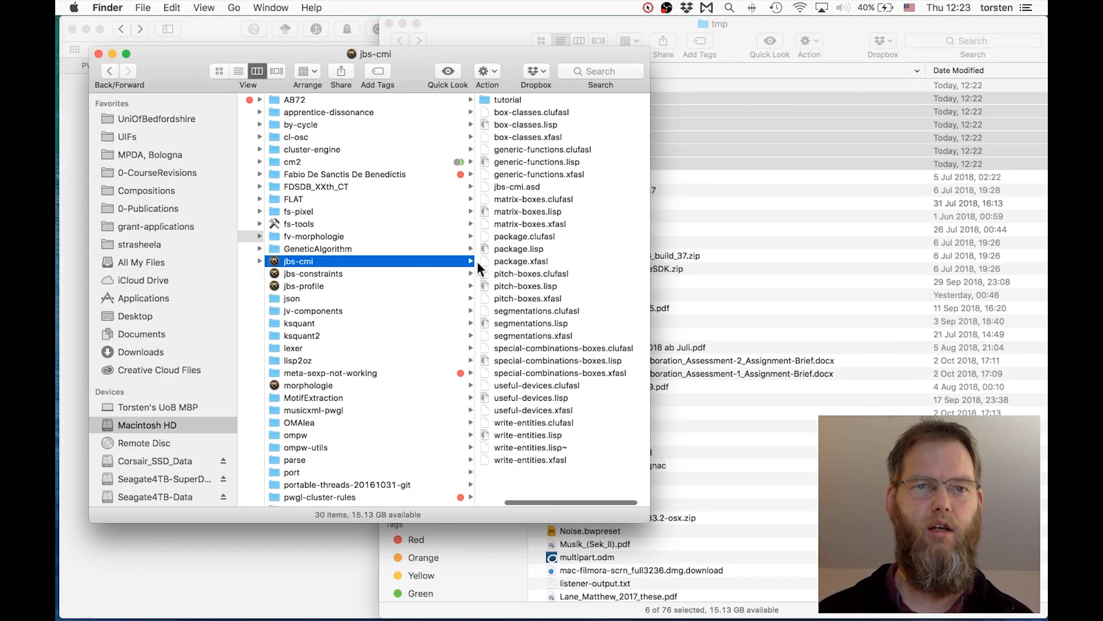
{"action": "key", "text": "Down"}
{"action": "key", "text": "Down"}
{"action": "left_click", "coordinate": [795, 320]}
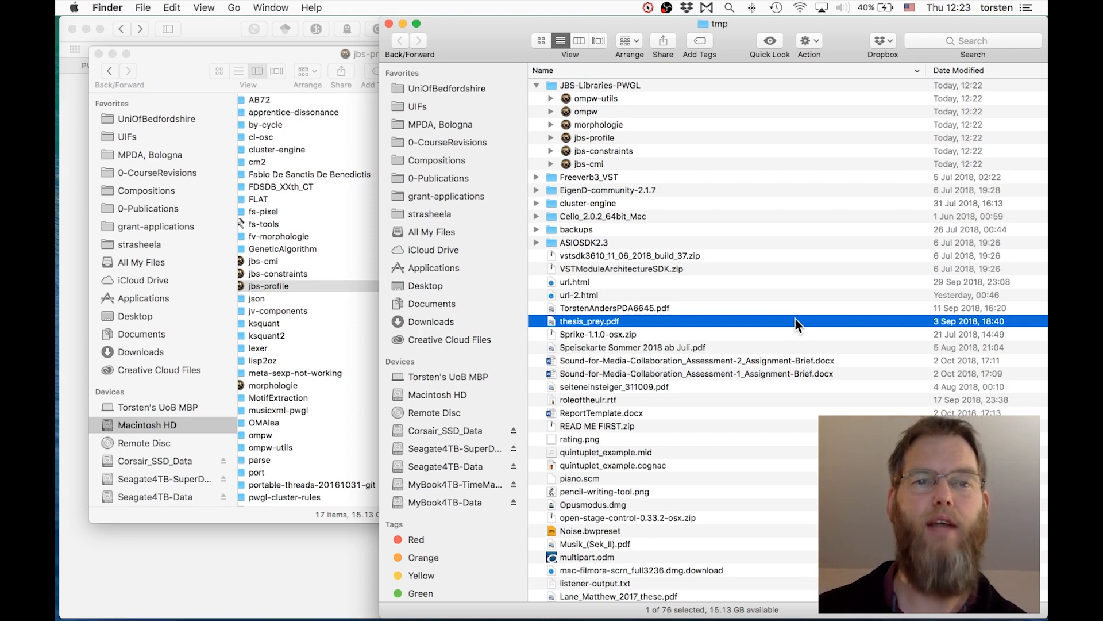
{"action": "left_click", "coordinate": [302, 341]}
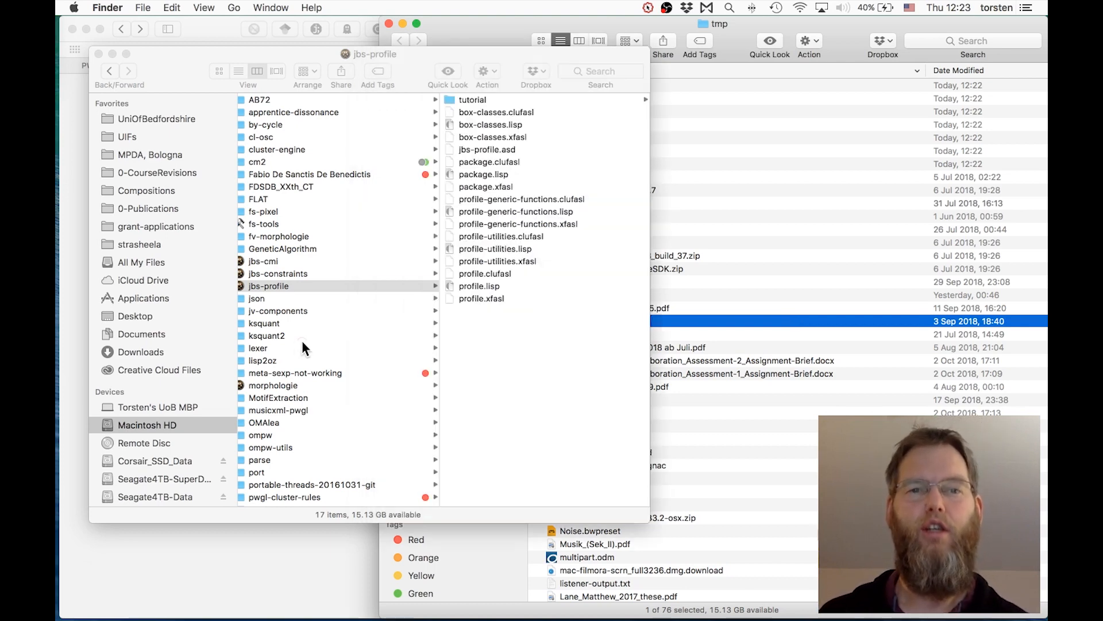
{"action": "scroll", "coordinate": [302, 340], "scroll_direction": "left", "scroll_amount": 5}
{"action": "scroll", "coordinate": [302, 349], "scroll_direction": "left", "scroll_amount": 1}
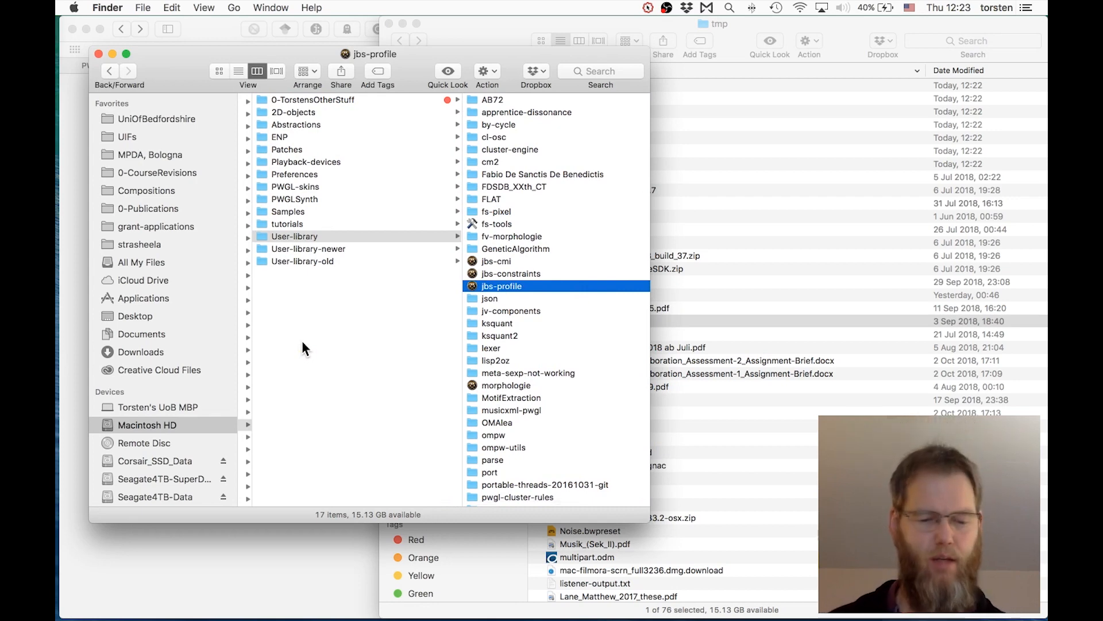
Step: Launch PWGL
{"action": "key", "text": "ctrl+space"}
{"action": "type", "text": "pw"}
{"action": "key", "text": "Return"}
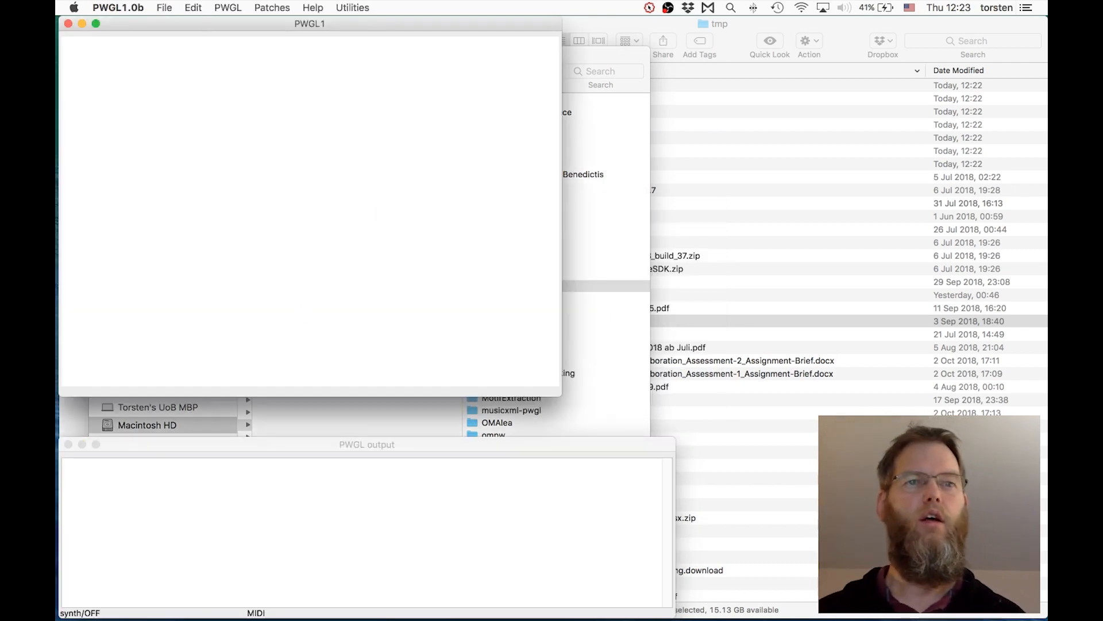
{"action": "left_click", "coordinate": [166, 8]}
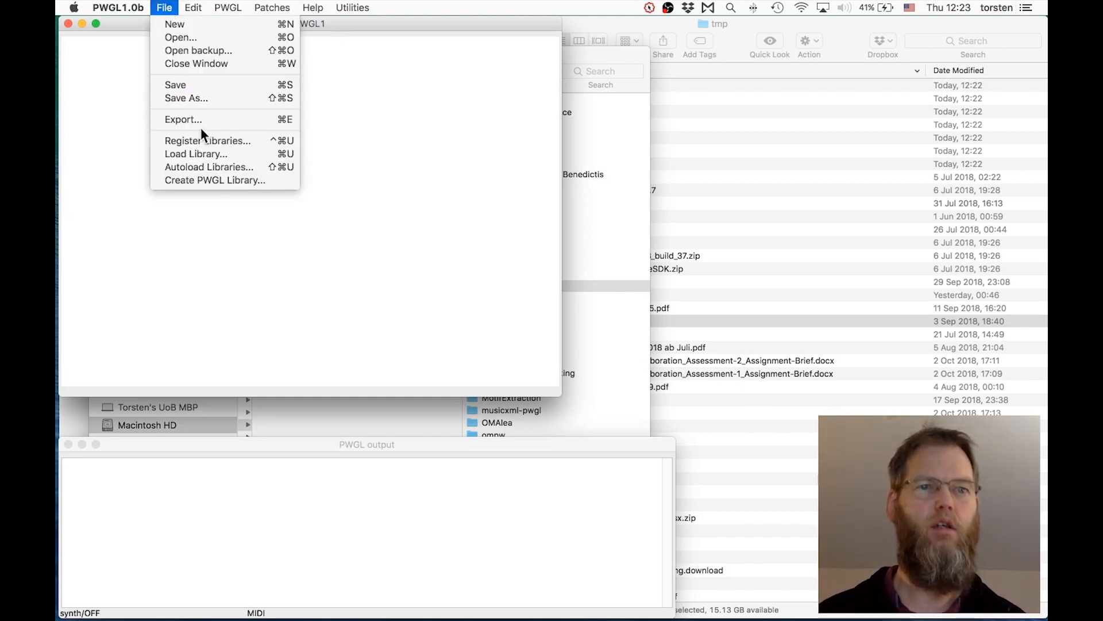
{"action": "left_click", "coordinate": [205, 158]}
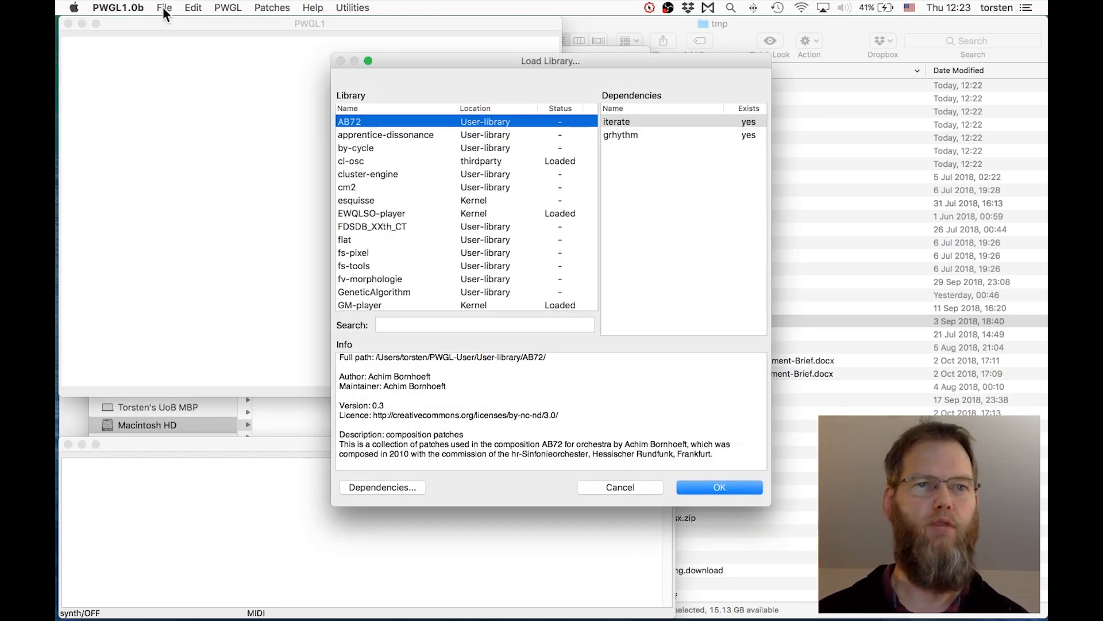
{"action": "key", "text": "super+Tab"}
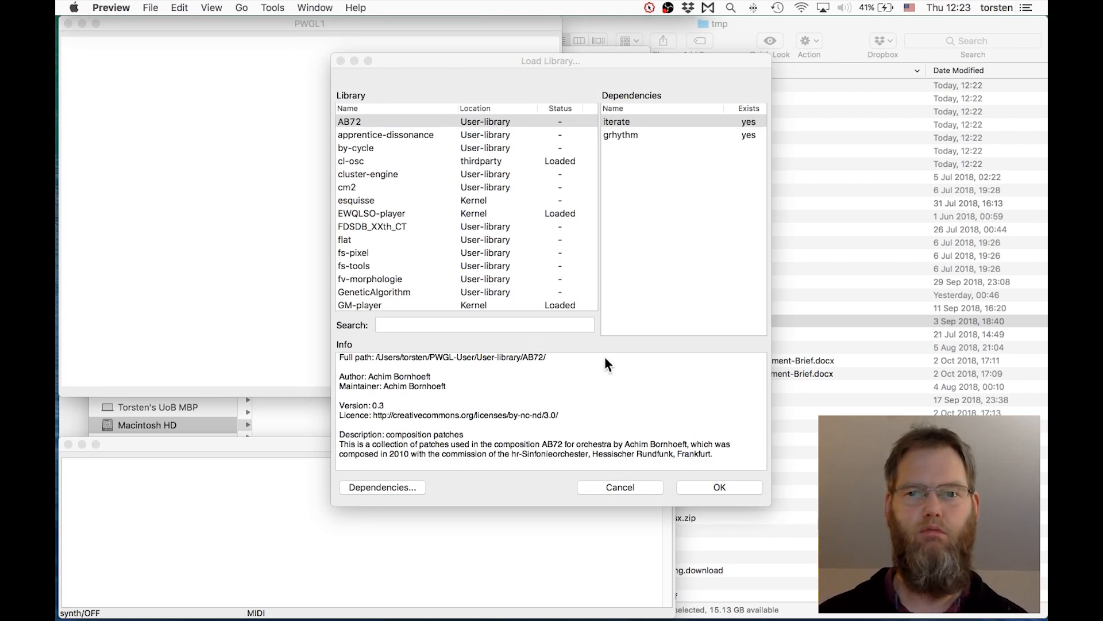
{"action": "left_click", "coordinate": [671, 441]}
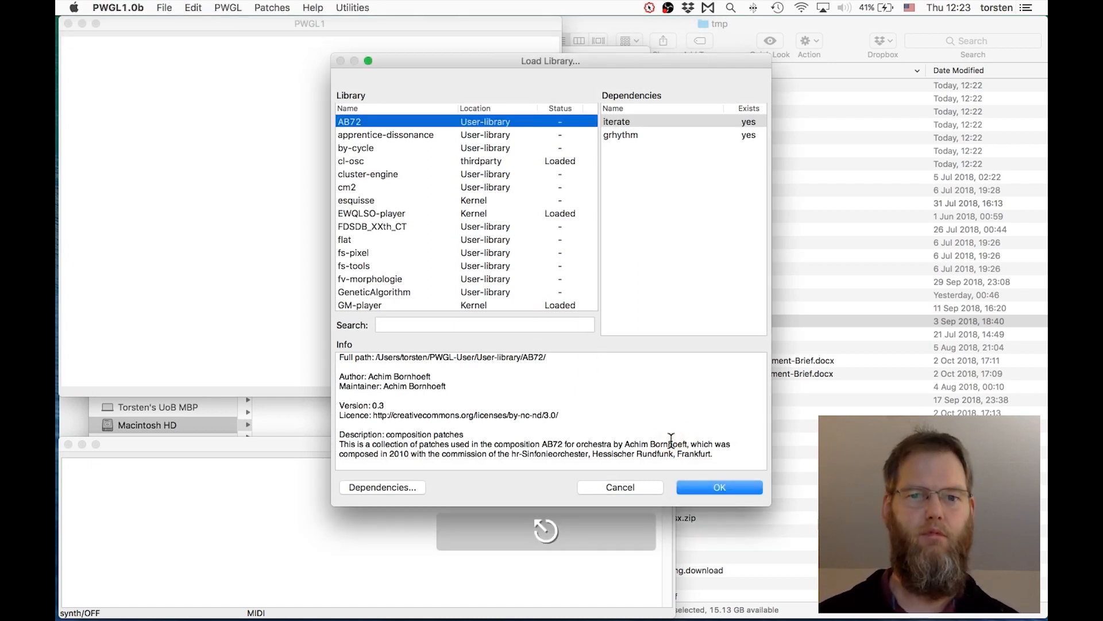
{"action": "left_click", "coordinate": [639, 487]}
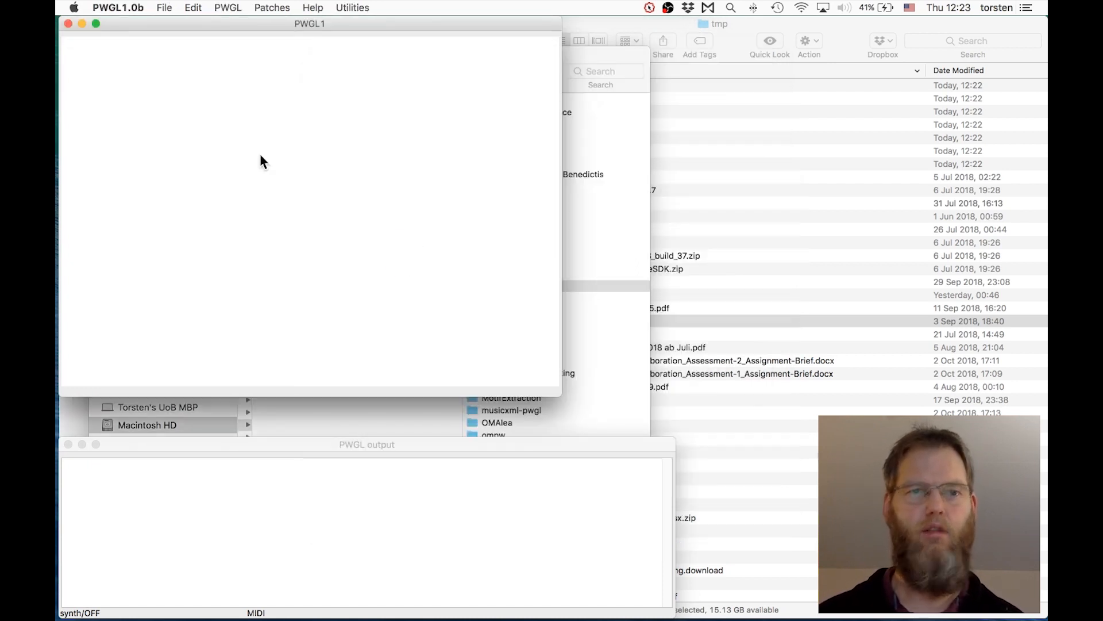
{"action": "left_click", "coordinate": [163, 8]}
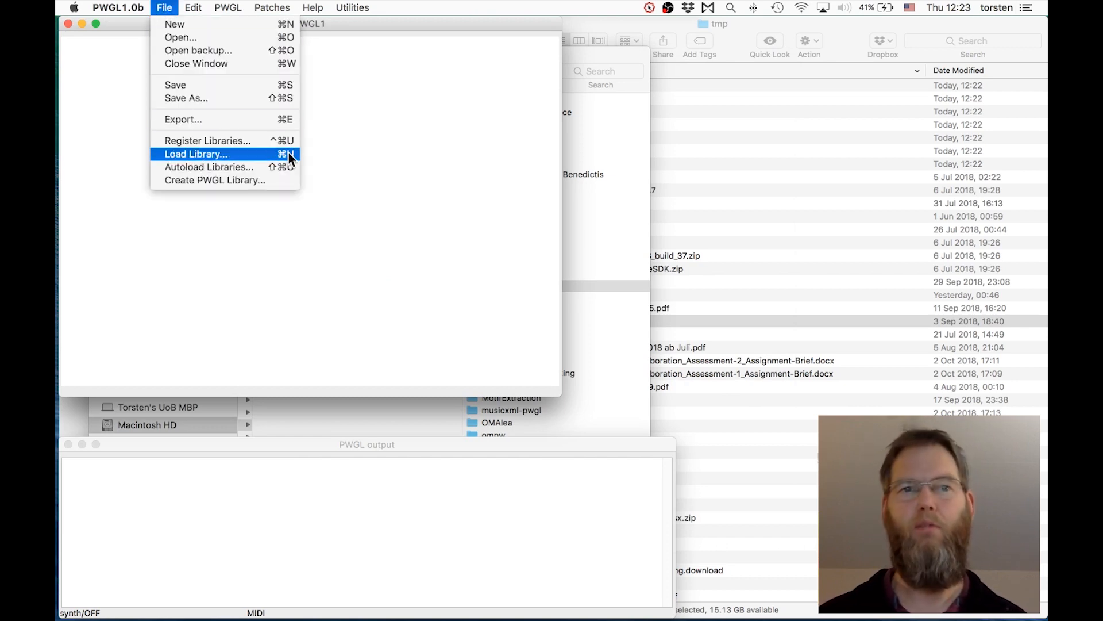
{"action": "left_click", "coordinate": [369, 171]}
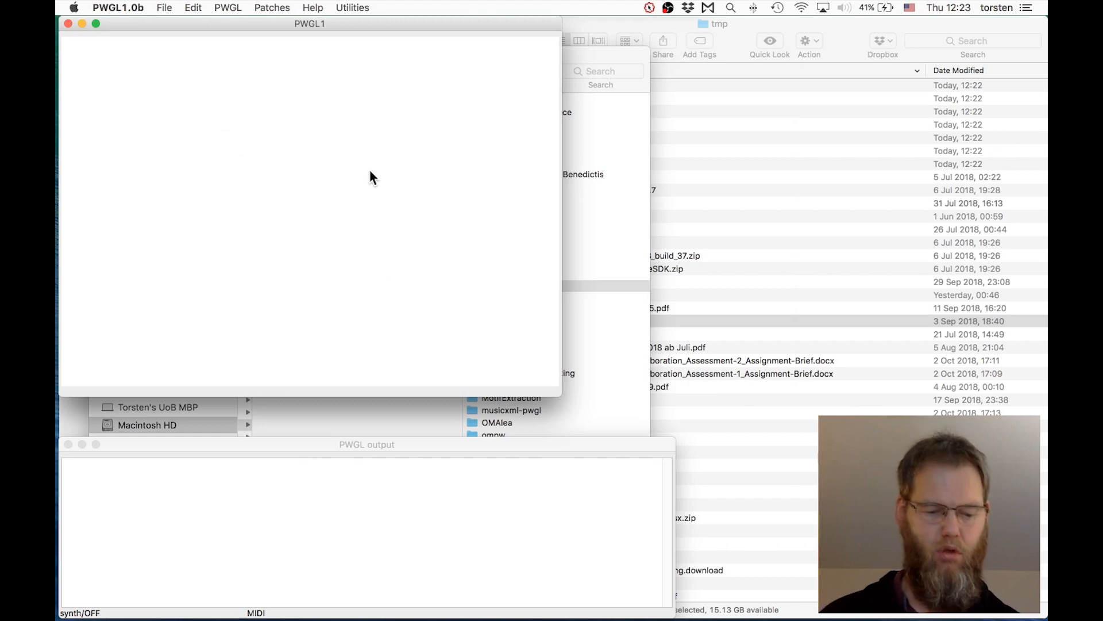
Step: Look through the list of available PWGL libraries and load the cluster-engine user library
{"action": "key", "text": "super+u"}
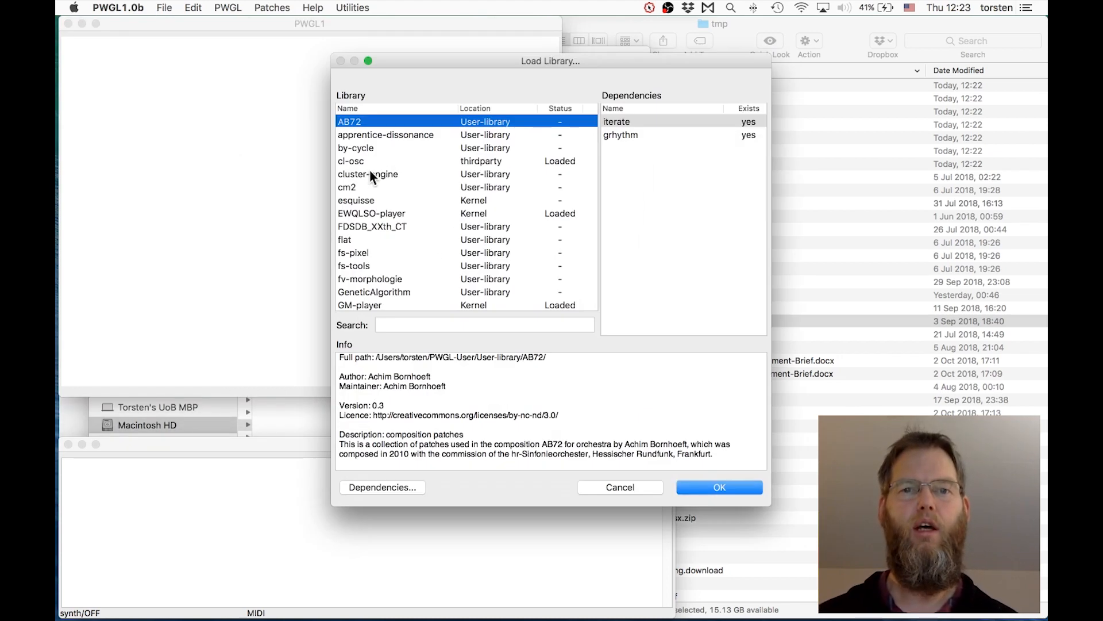
{"action": "scroll", "coordinate": [409, 233], "scroll_direction": "down", "scroll_amount": 5}
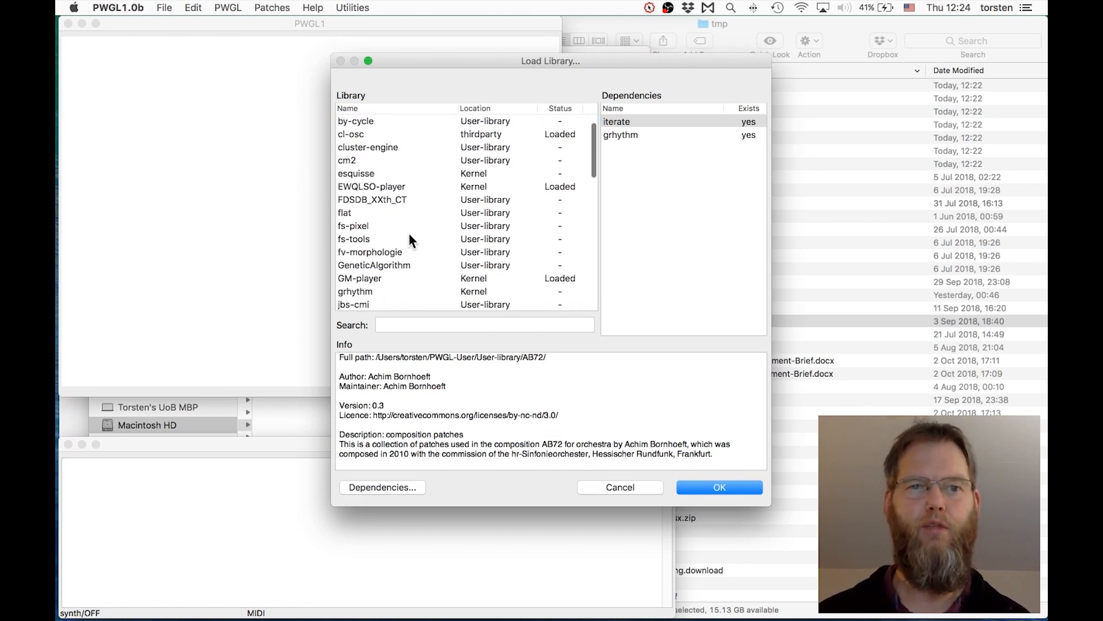
{"action": "scroll", "coordinate": [408, 233], "scroll_direction": "down", "scroll_amount": 15}
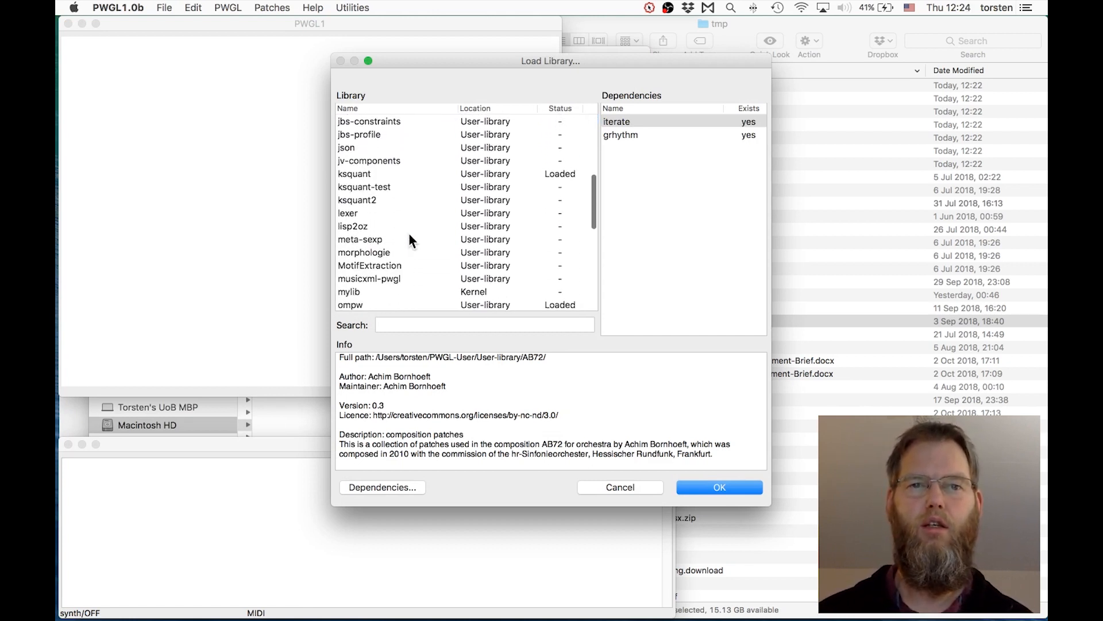
{"action": "scroll", "coordinate": [409, 233], "scroll_direction": "down", "scroll_amount": 5}
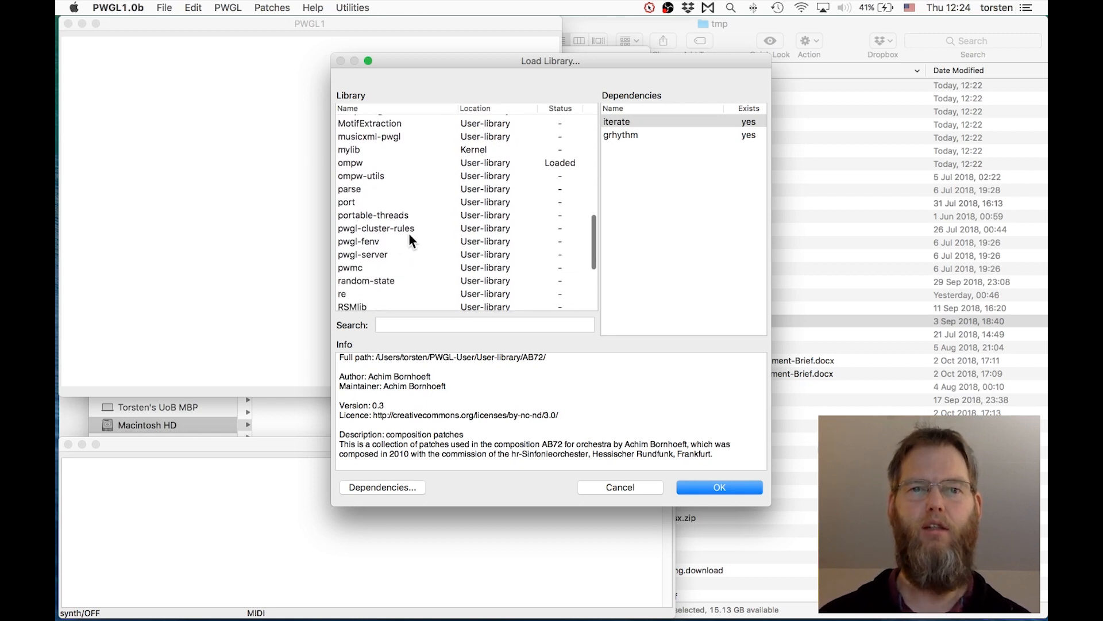
{"action": "scroll", "coordinate": [408, 232], "scroll_direction": "up", "scroll_amount": 20}
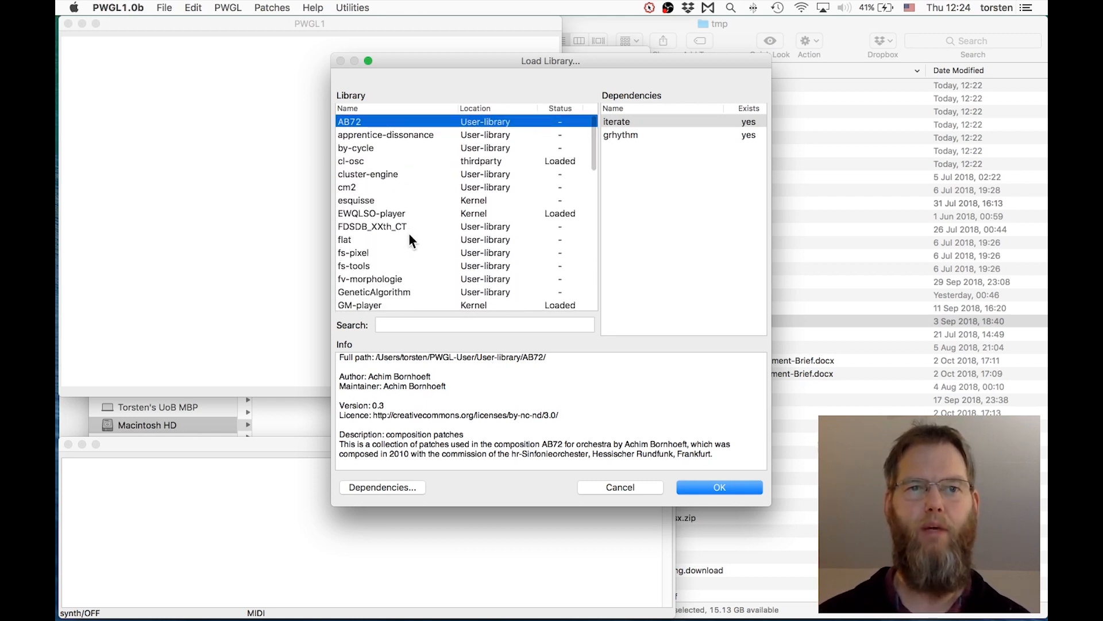
{"action": "left_click", "coordinate": [395, 175]}
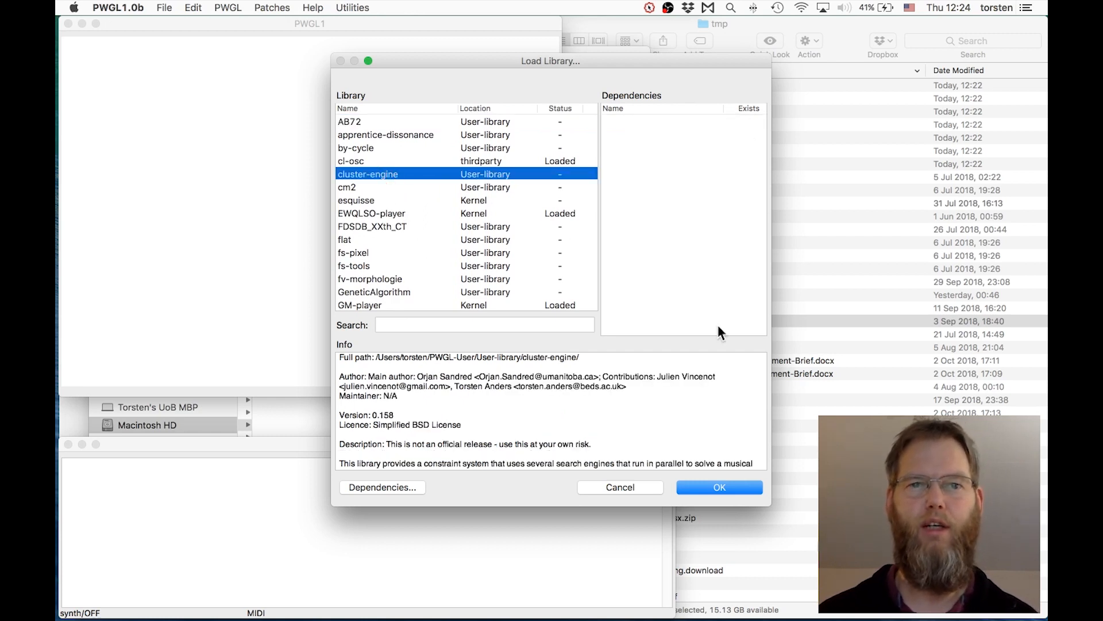
{"action": "left_click", "coordinate": [724, 486]}
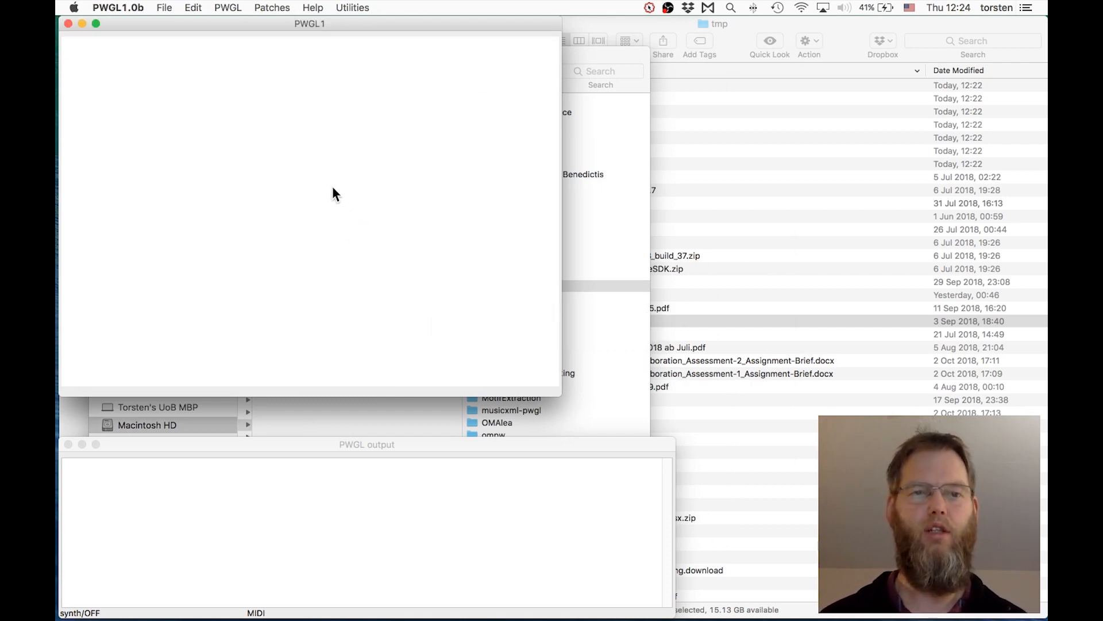
Step: Examine the patch window's Cluster Engine box categories, including utilities, without adding a box
{"action": "right_click", "coordinate": [274, 130]}
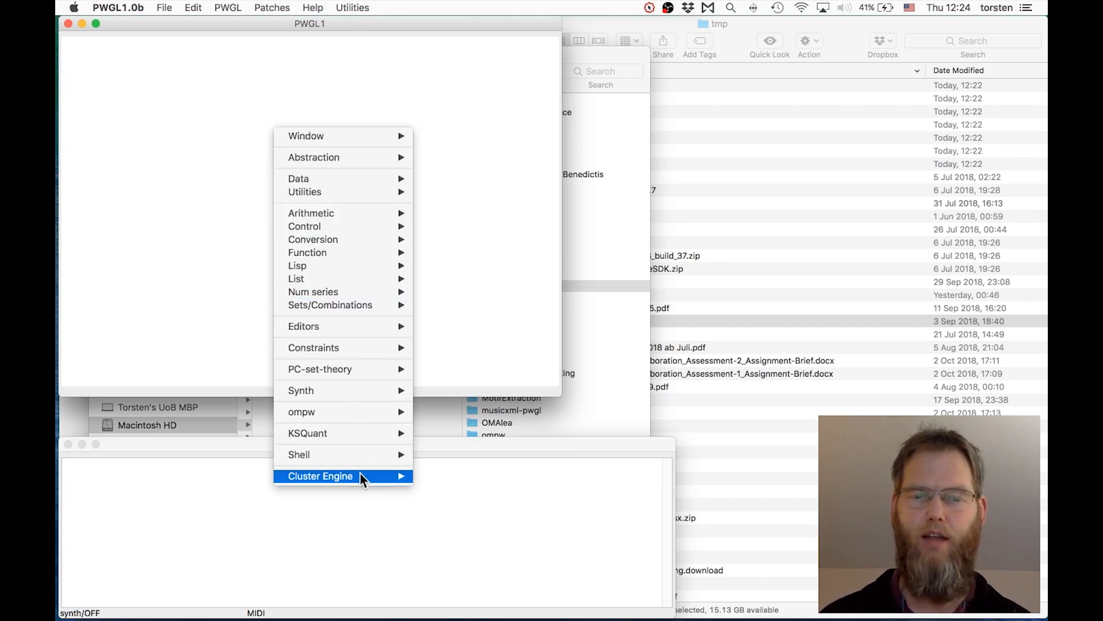
{"action": "mouse_move", "coordinate": [361, 474]}
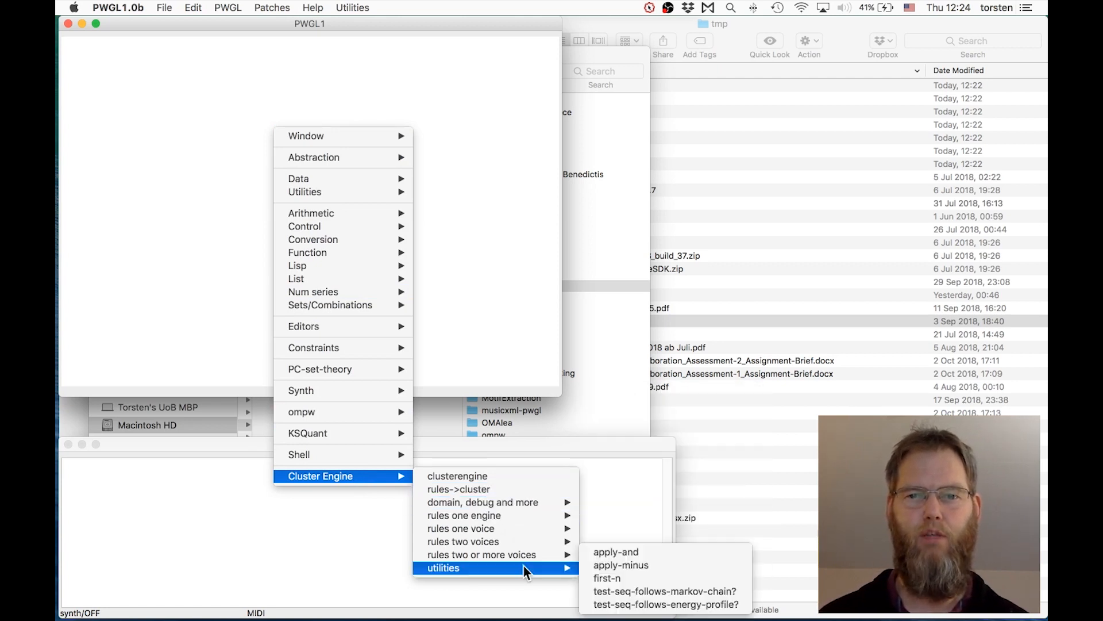
{"action": "left_click", "coordinate": [425, 140]}
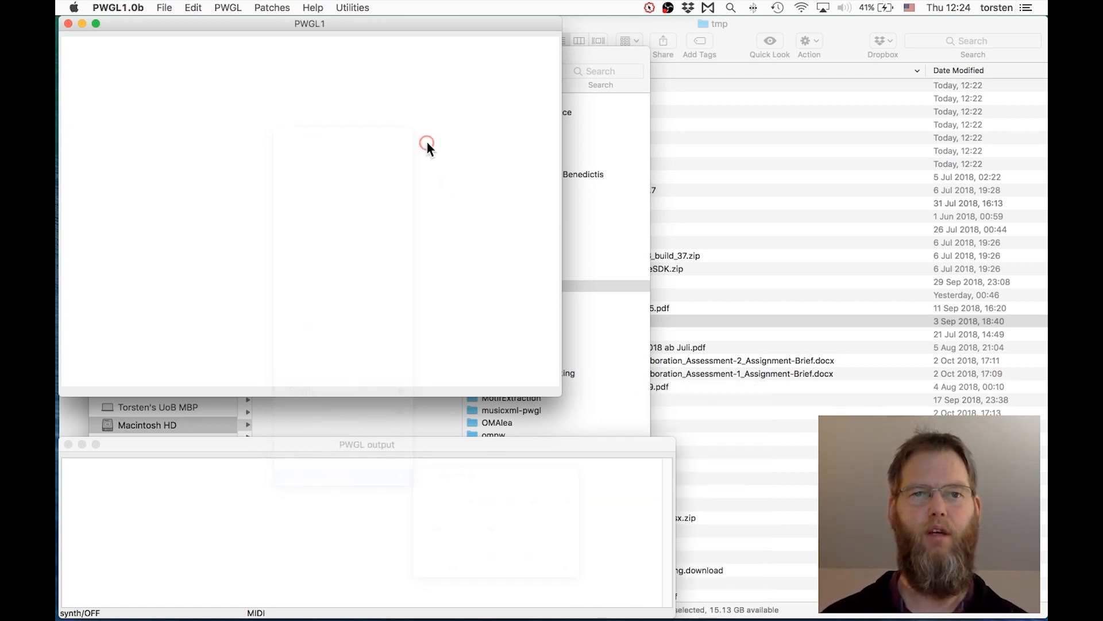
{"action": "right_click", "coordinate": [320, 109]}
{"action": "left_click", "coordinate": [237, 104]}
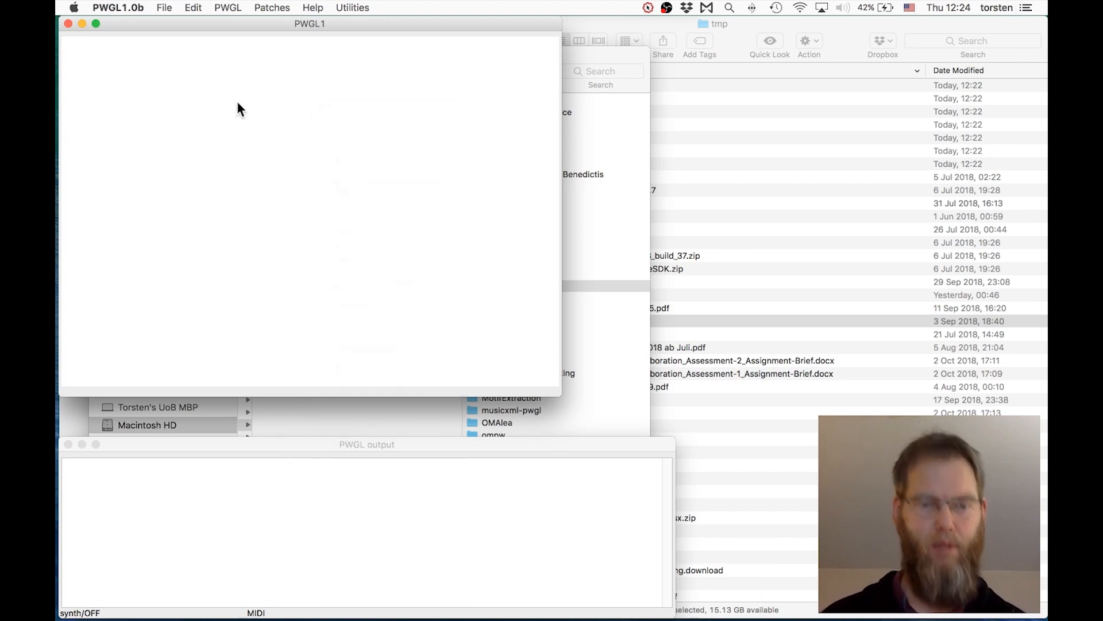
Step: Find the grhythm Kernel library in the list of available PWGL libraries and load it
{"action": "key", "text": "cmd+u"}
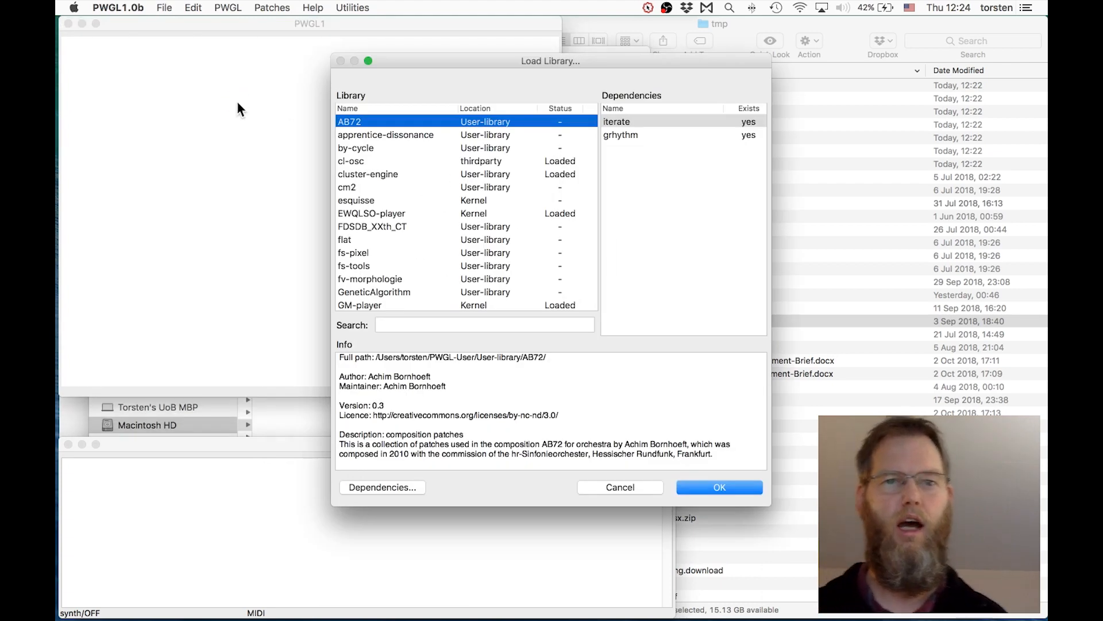
{"action": "scroll", "coordinate": [585, 306], "scroll_direction": "down", "scroll_amount": 5}
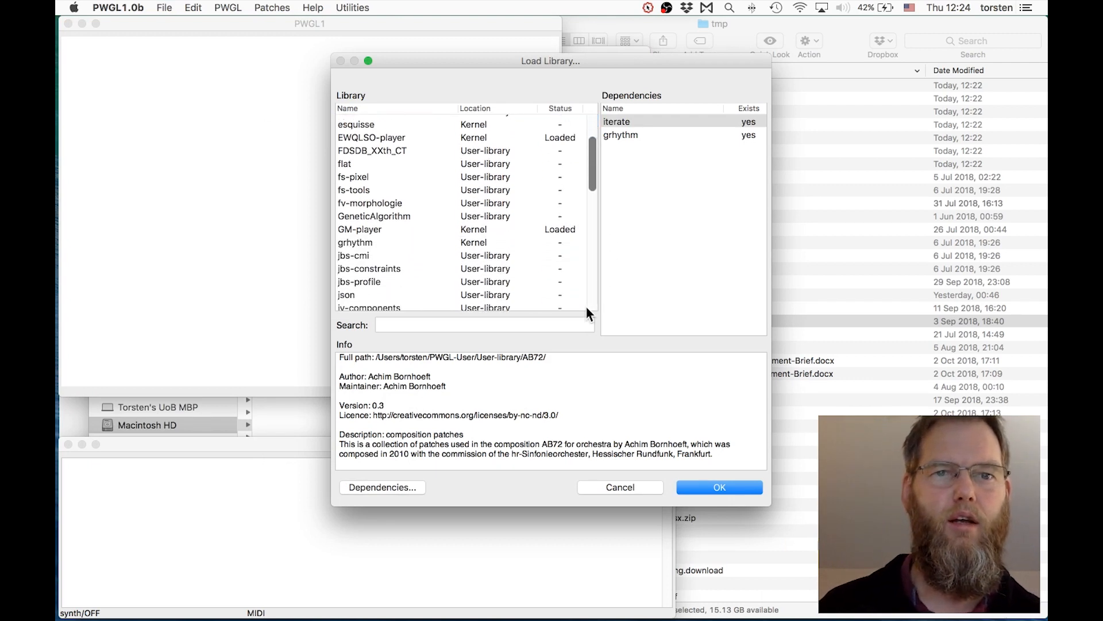
{"action": "left_click", "coordinate": [413, 223]}
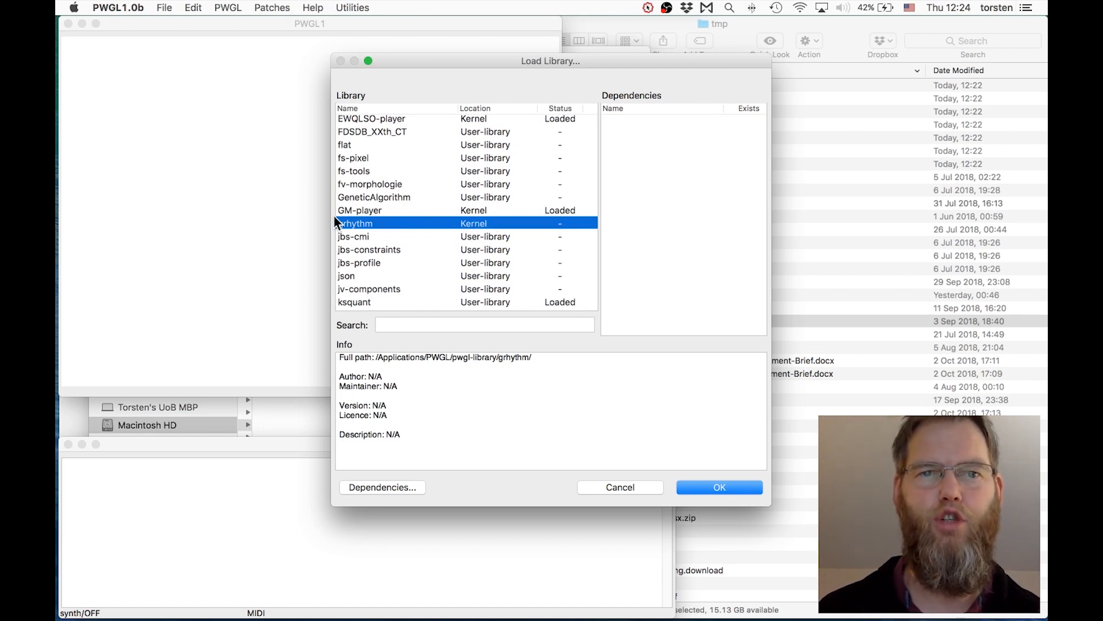
{"action": "scroll", "coordinate": [483, 196], "scroll_direction": "up", "scroll_amount": 3}
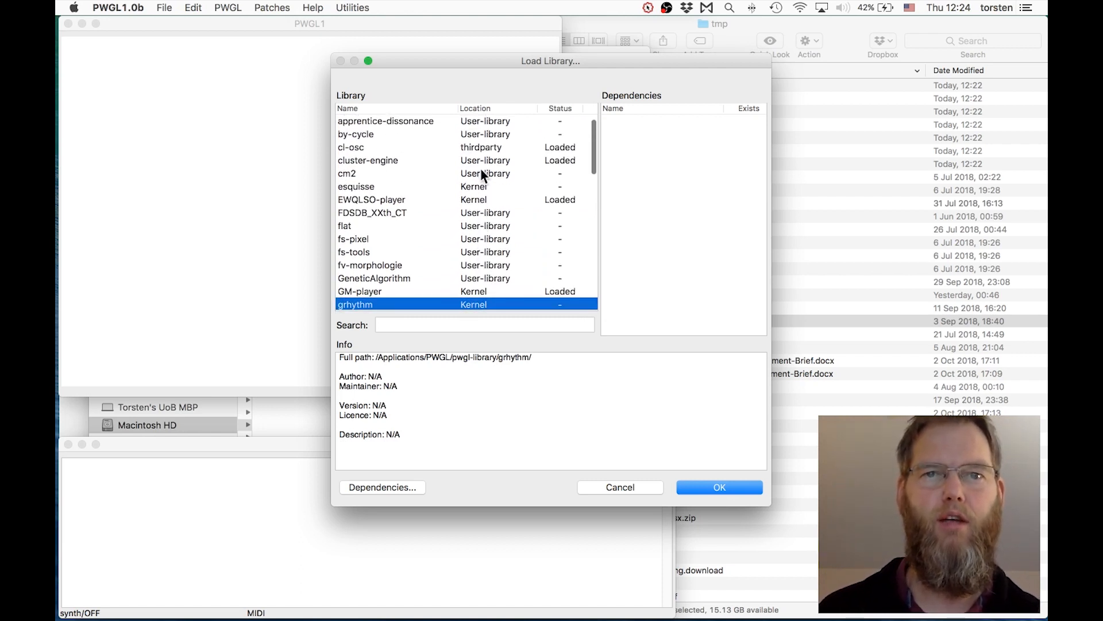
{"action": "scroll", "coordinate": [460, 271], "scroll_direction": "down", "scroll_amount": 3}
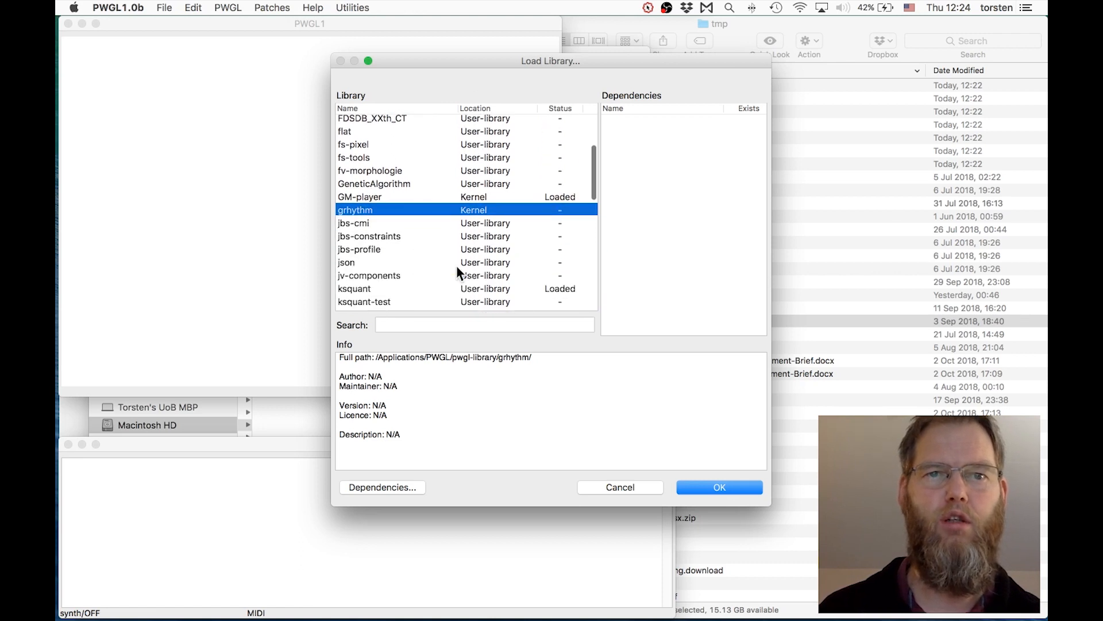
{"action": "left_click", "coordinate": [721, 487]}
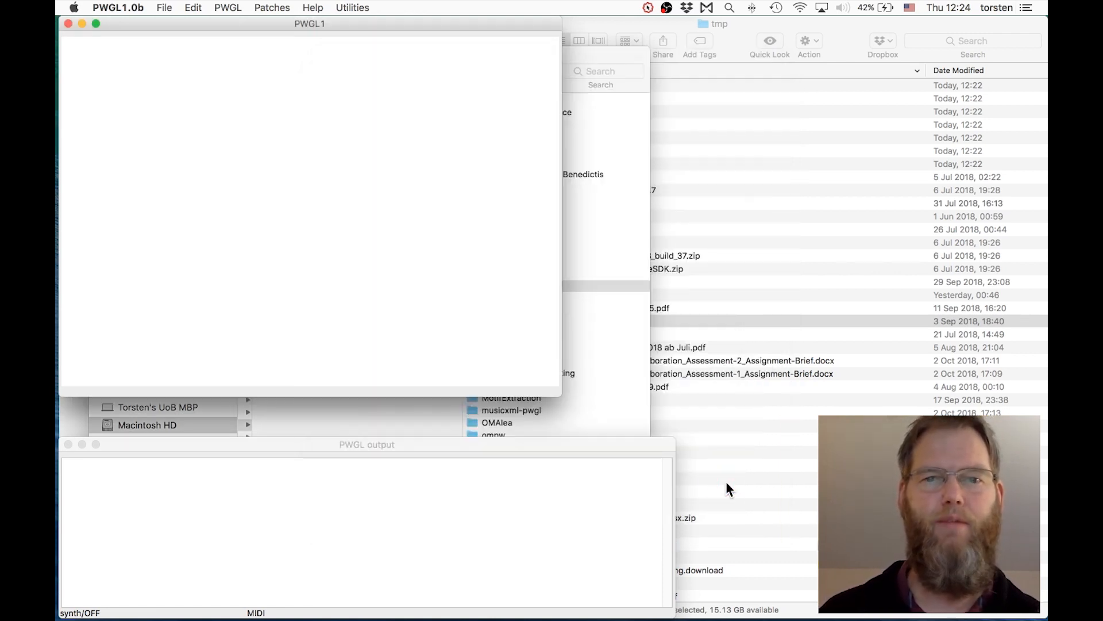
Step: Examine the patch window's GRhythm box categories, including Size and Split, without adding a box
{"action": "right_click", "coordinate": [322, 157]}
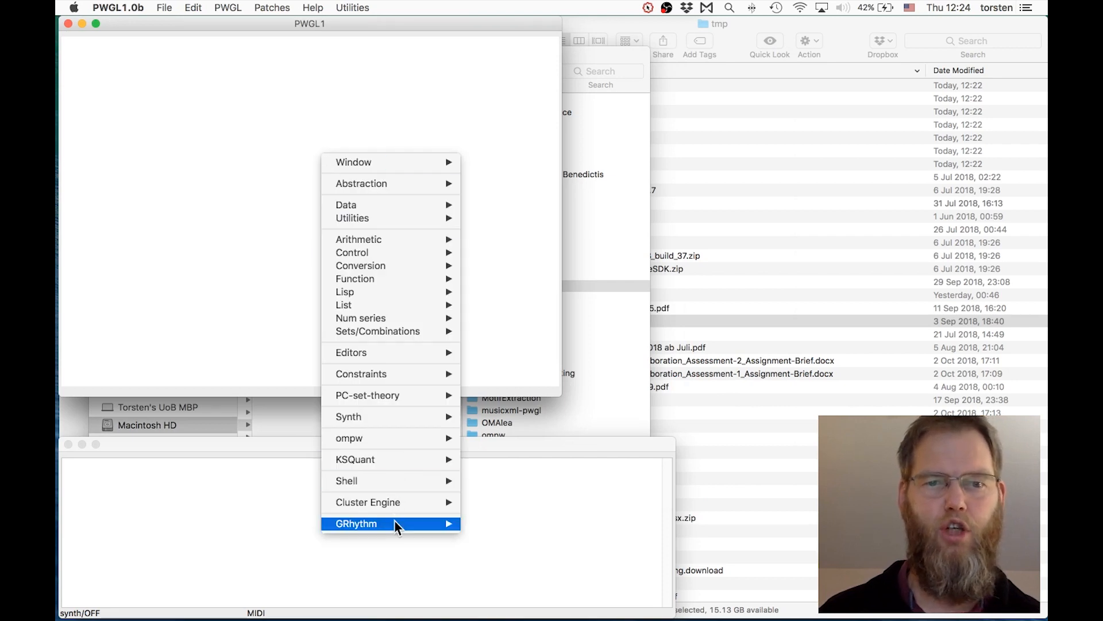
{"action": "mouse_move", "coordinate": [439, 520]}
{"action": "mouse_move", "coordinate": [484, 470]}
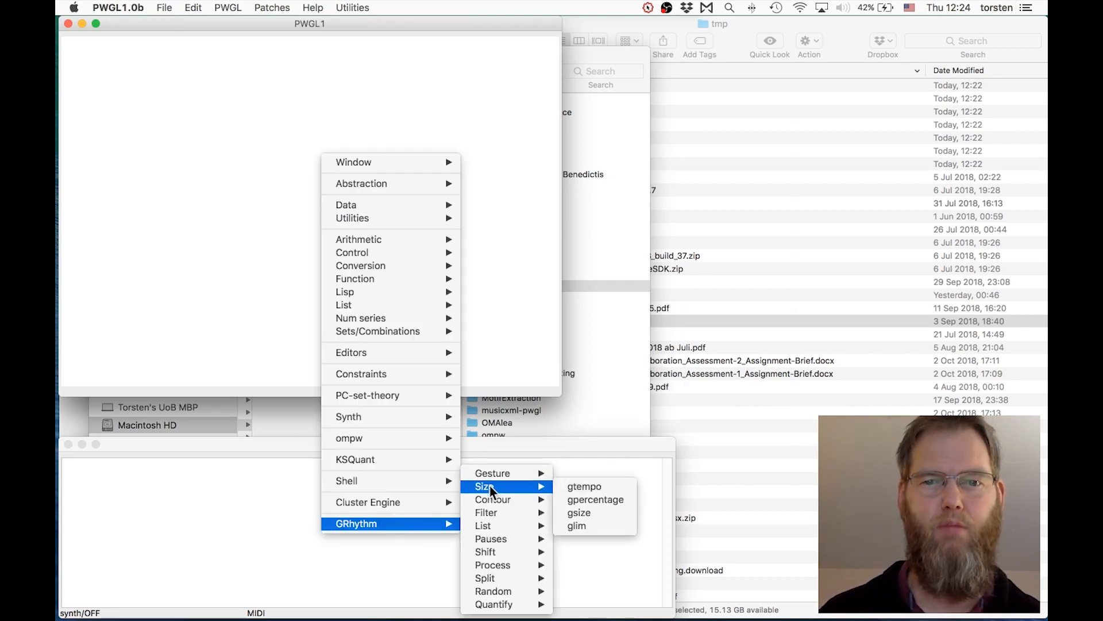
{"action": "mouse_move", "coordinate": [513, 577]}
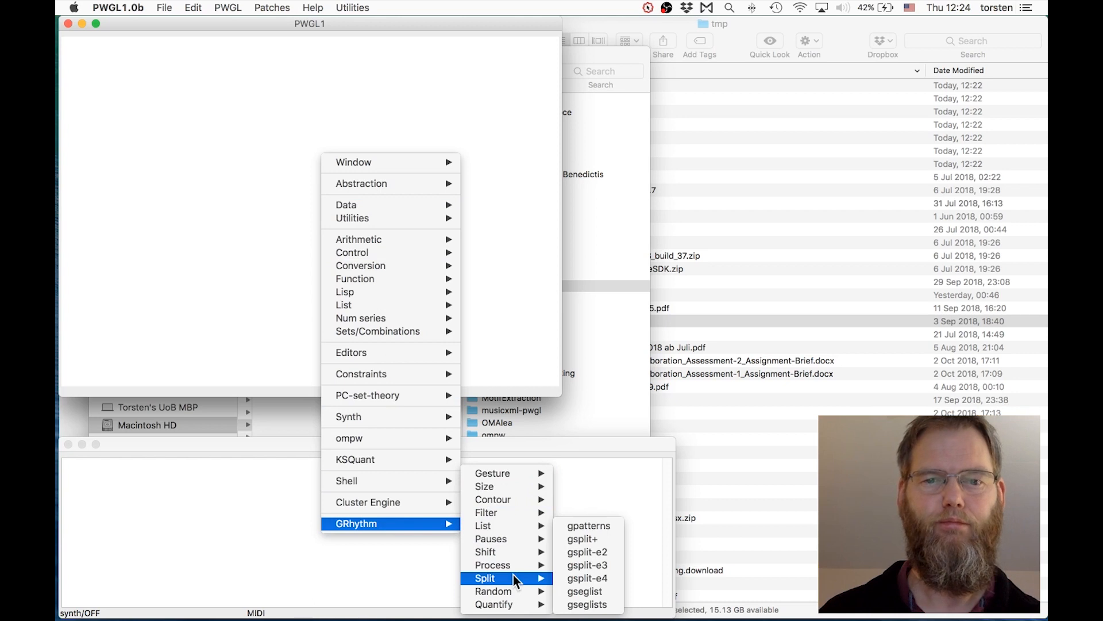
{"action": "left_click", "coordinate": [207, 165]}
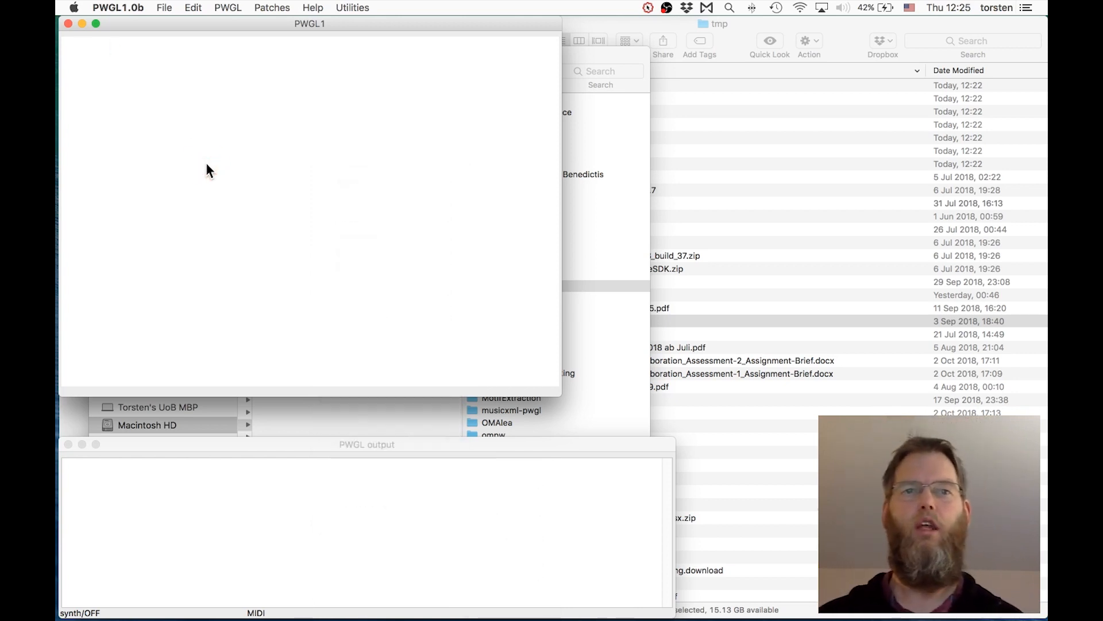
Step: Bring up the PWGL Tutorial and view the Start-here page under User Tutorials > Kernel_Boxes
{"action": "left_click", "coordinate": [313, 7]}
{"action": "mouse_move", "coordinate": [353, 7]}
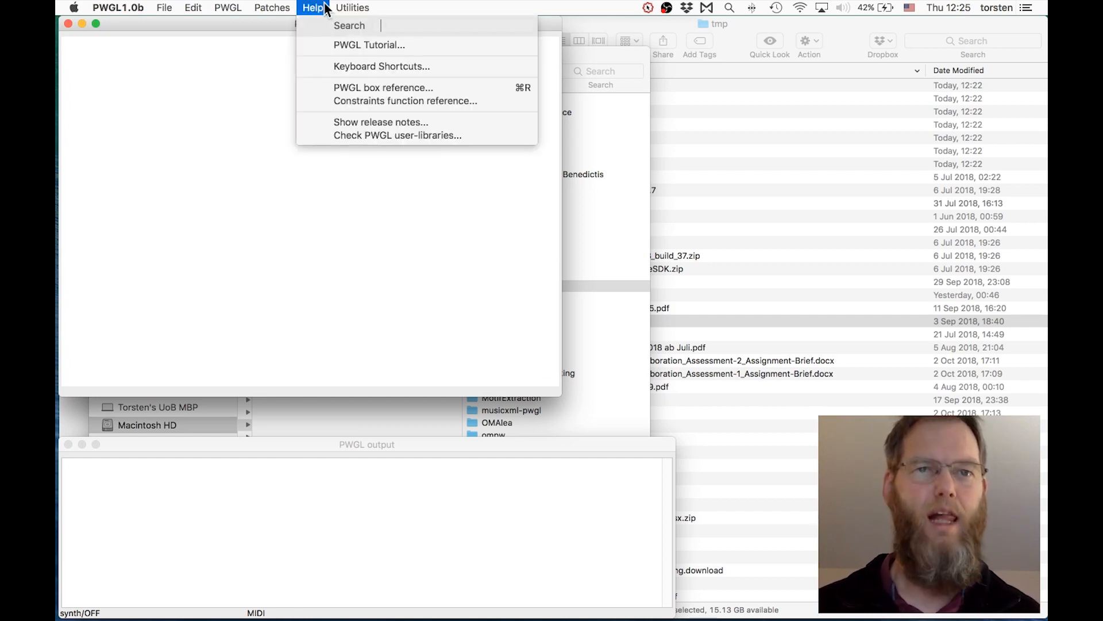
{"action": "left_click", "coordinate": [335, 44]}
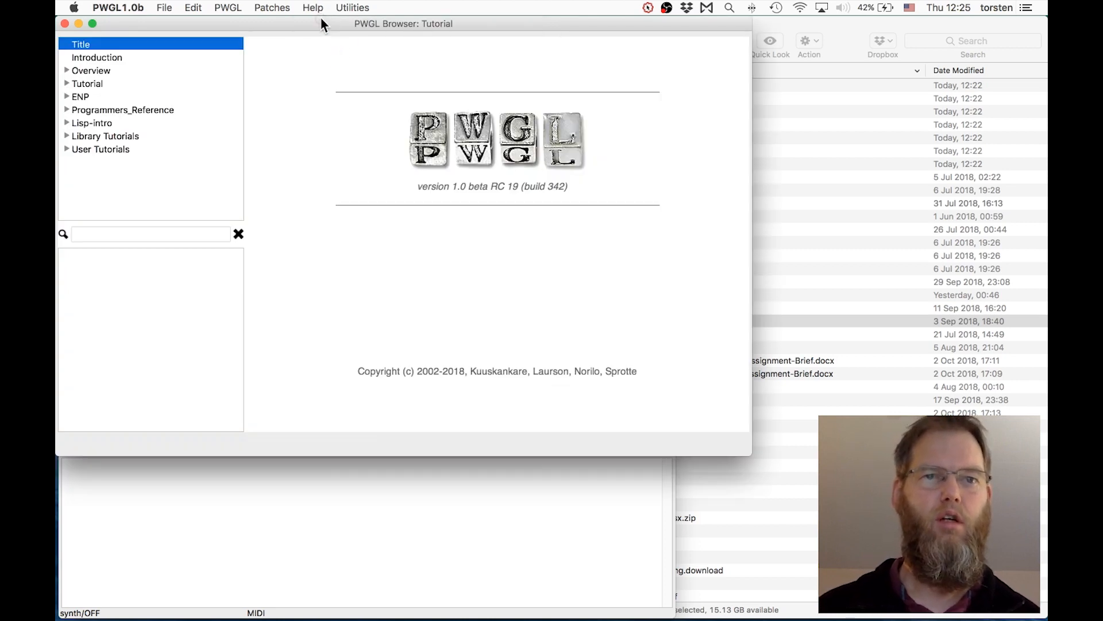
{"action": "left_click_drag", "start_coordinate": [321, 19], "coordinate": [379, 20]}
{"action": "left_click", "coordinate": [124, 149]}
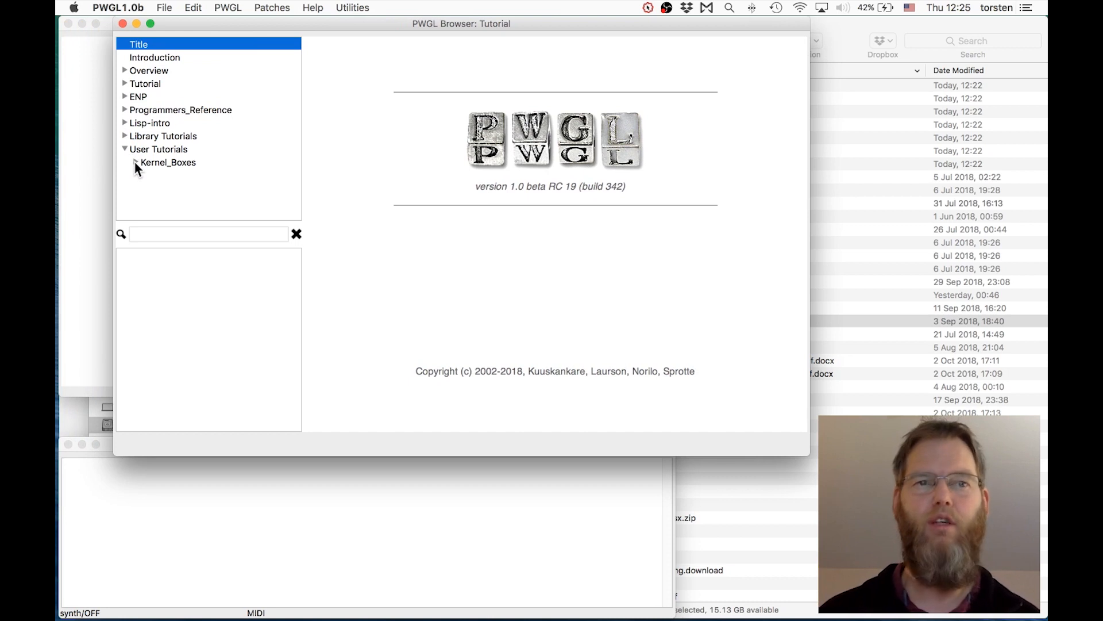
{"action": "left_click", "coordinate": [136, 162]}
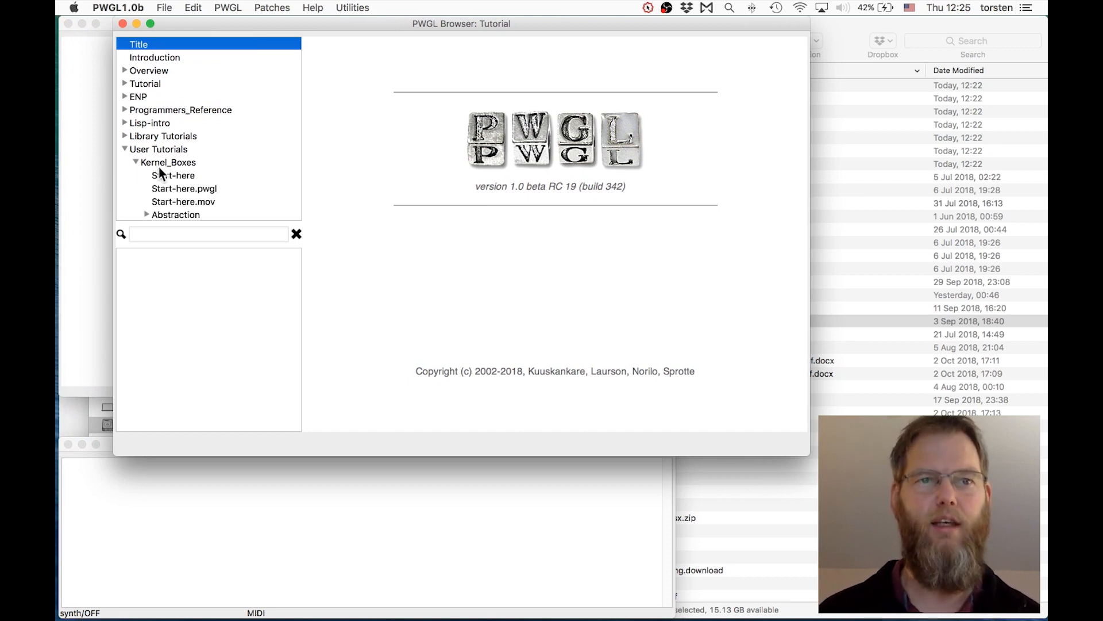
{"action": "scroll", "coordinate": [159, 167], "scroll_direction": "down", "scroll_amount": 2}
{"action": "left_click", "coordinate": [173, 150]}
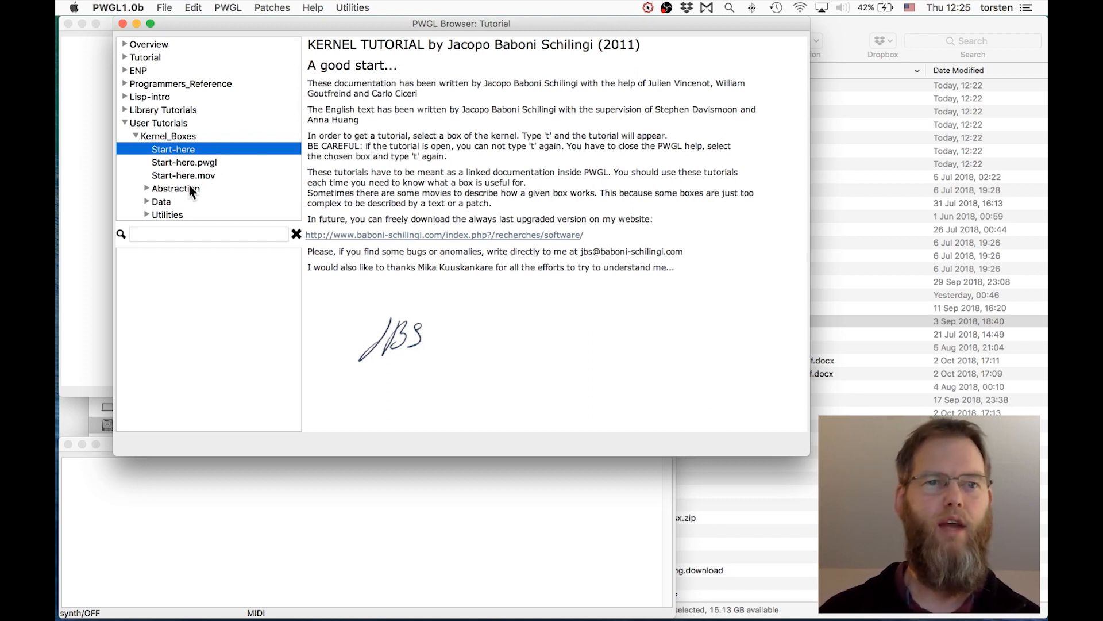
Step: Browse the Abstraction tutorials of Kernel_Boxes, viewing abstract-box.pwgl, abstract-box1.mov and abstract-box2.mov
{"action": "scroll", "coordinate": [183, 191], "scroll_direction": "down", "scroll_amount": 2}
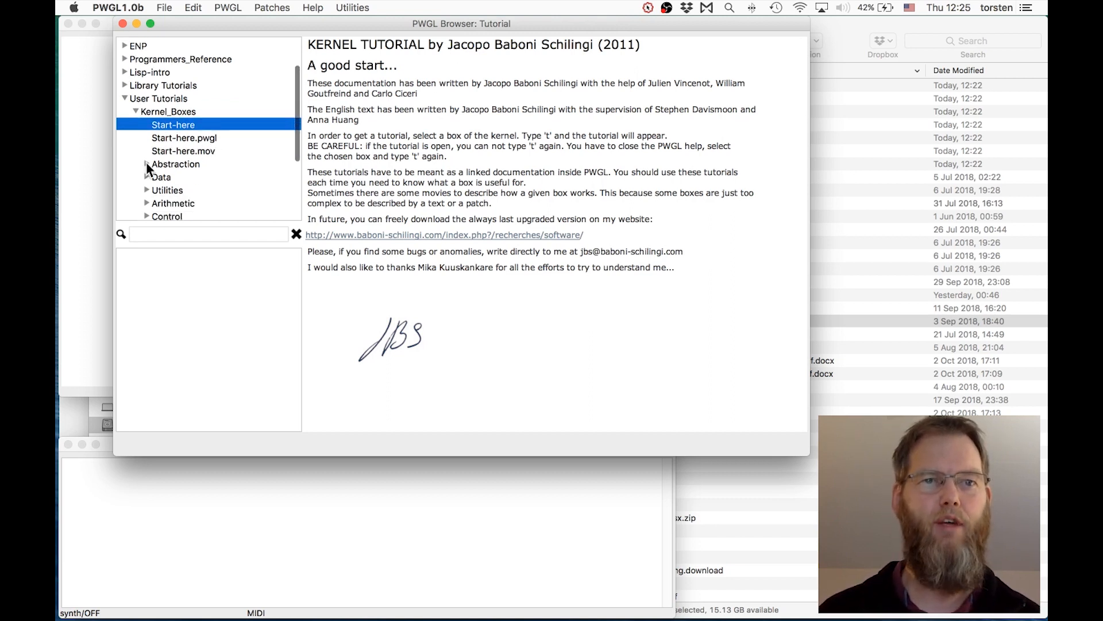
{"action": "left_click", "coordinate": [147, 164]}
{"action": "scroll", "coordinate": [146, 162], "scroll_direction": "down", "scroll_amount": 2}
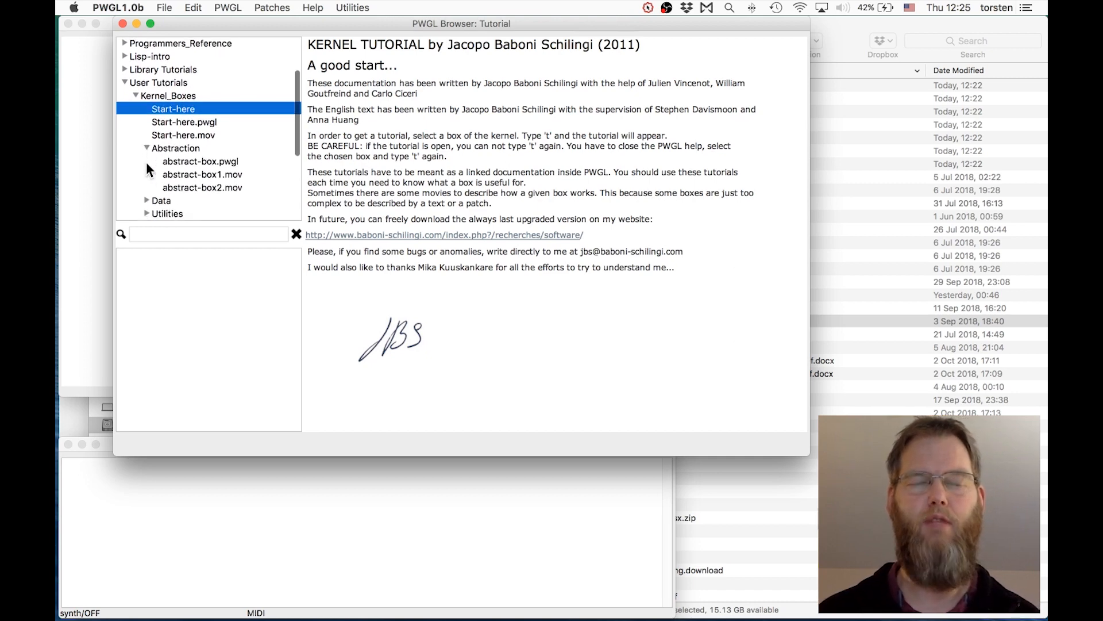
{"action": "left_click", "coordinate": [185, 153]}
{"action": "key", "text": "Down"}
{"action": "key", "text": "Down"}
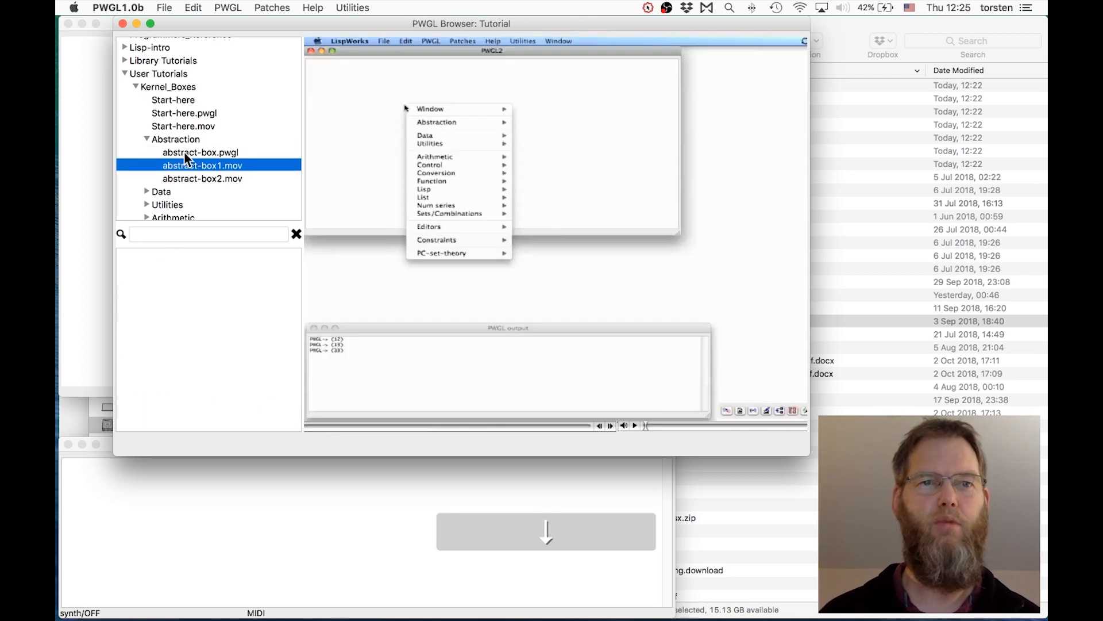
{"action": "scroll", "coordinate": [186, 156], "scroll_direction": "down", "scroll_amount": 3}
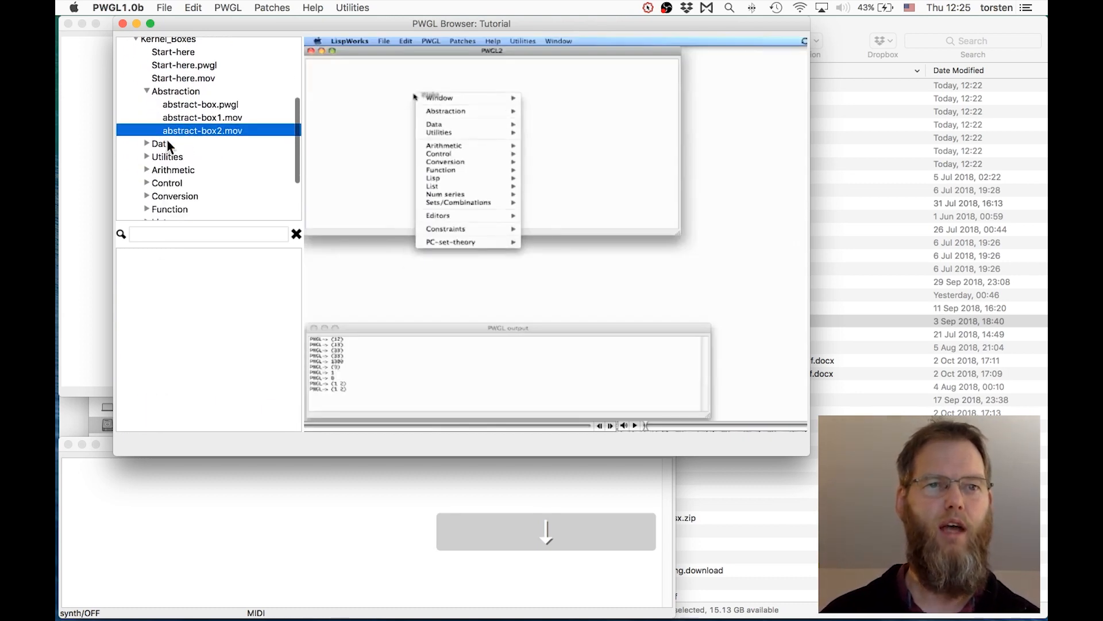
Step: View the num-box.pwgl tutorial and its description in the Data section, and close the tutorial browser
{"action": "left_click", "coordinate": [147, 143]}
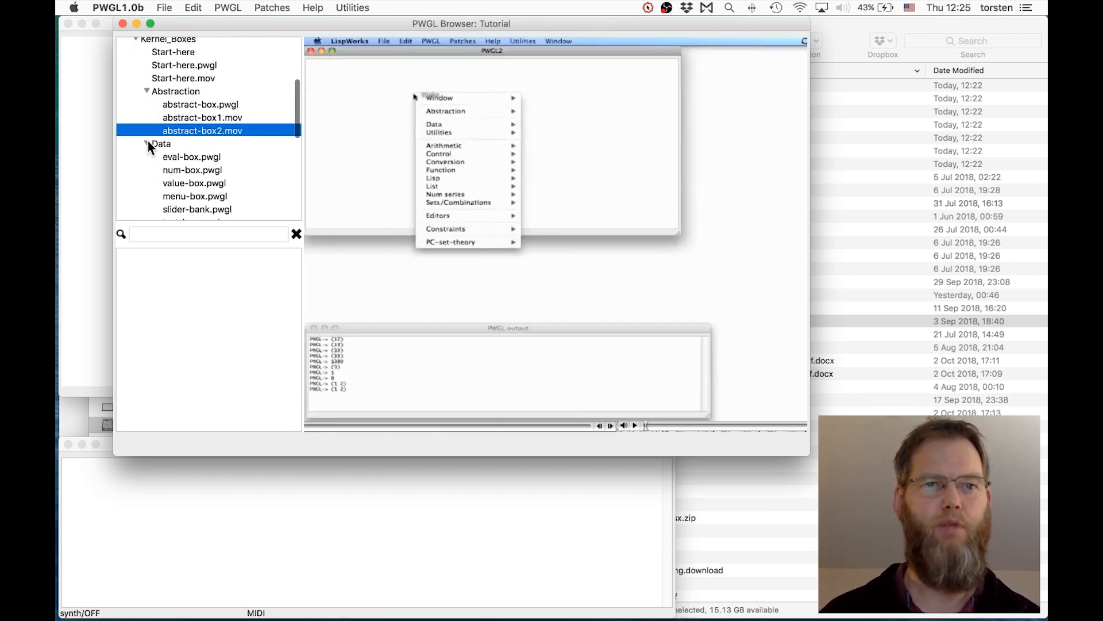
{"action": "left_click", "coordinate": [196, 173]}
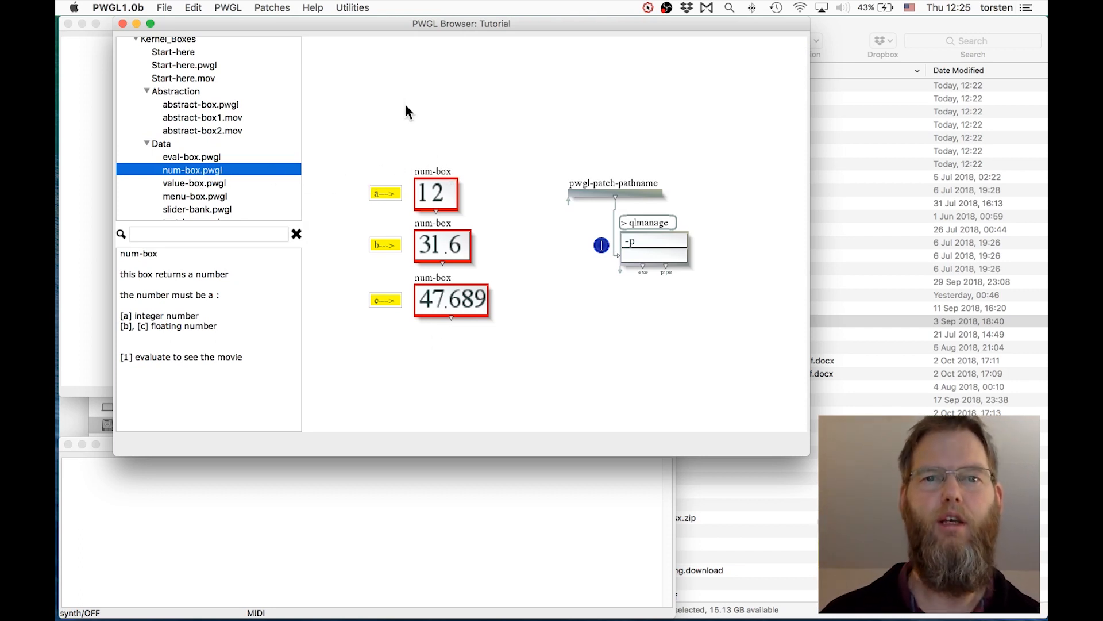
{"action": "left_click_drag", "start_coordinate": [143, 253], "coordinate": [246, 379]}
{"action": "left_click", "coordinate": [387, 327]}
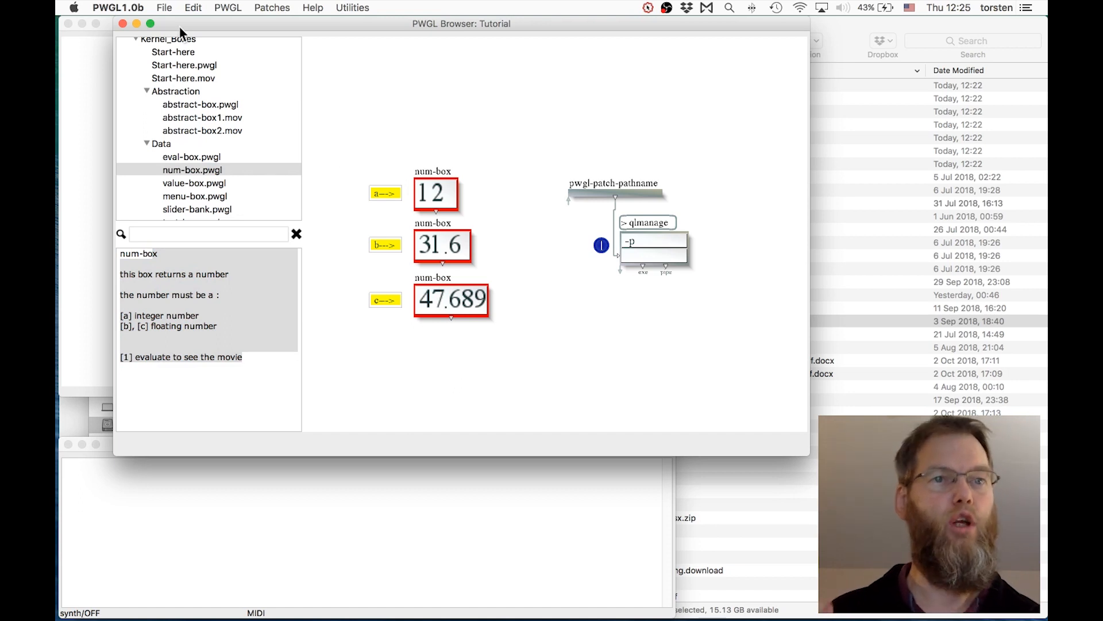
{"action": "left_click", "coordinate": [124, 23]}
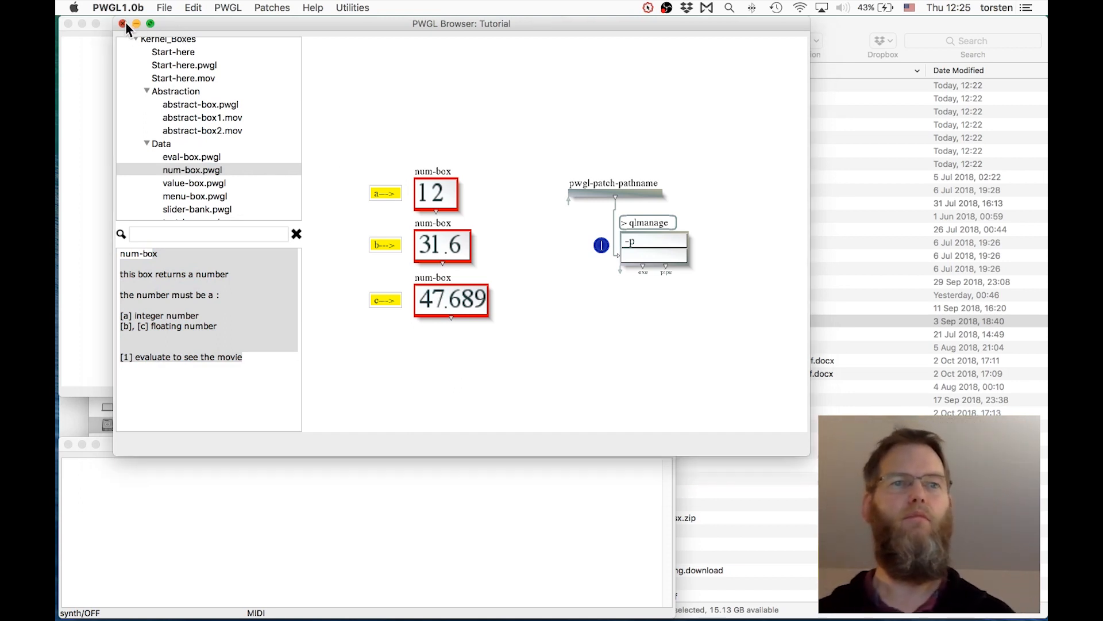
{"action": "key", "text": "space"}
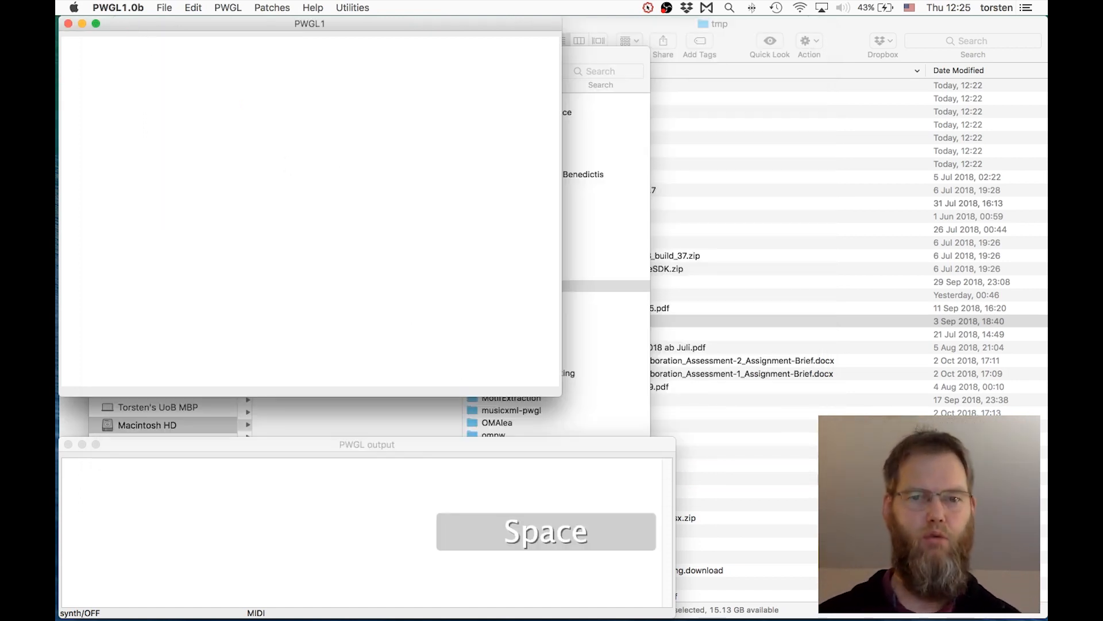
Step: Switch to Safari, download JBS-Kernel-Tutorial from the Free download page and show the download's progress
{"action": "key", "text": "super+Tab"}
{"action": "key", "text": "super+Tab"}
{"action": "key", "text": "super+Tab"}
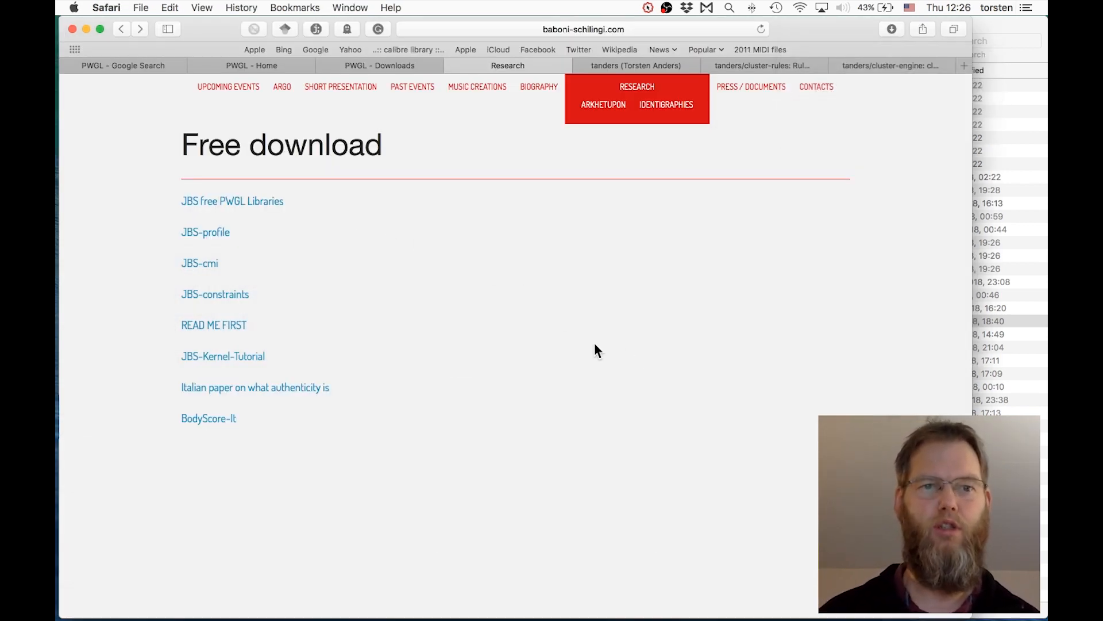
{"action": "left_click", "coordinate": [222, 356]}
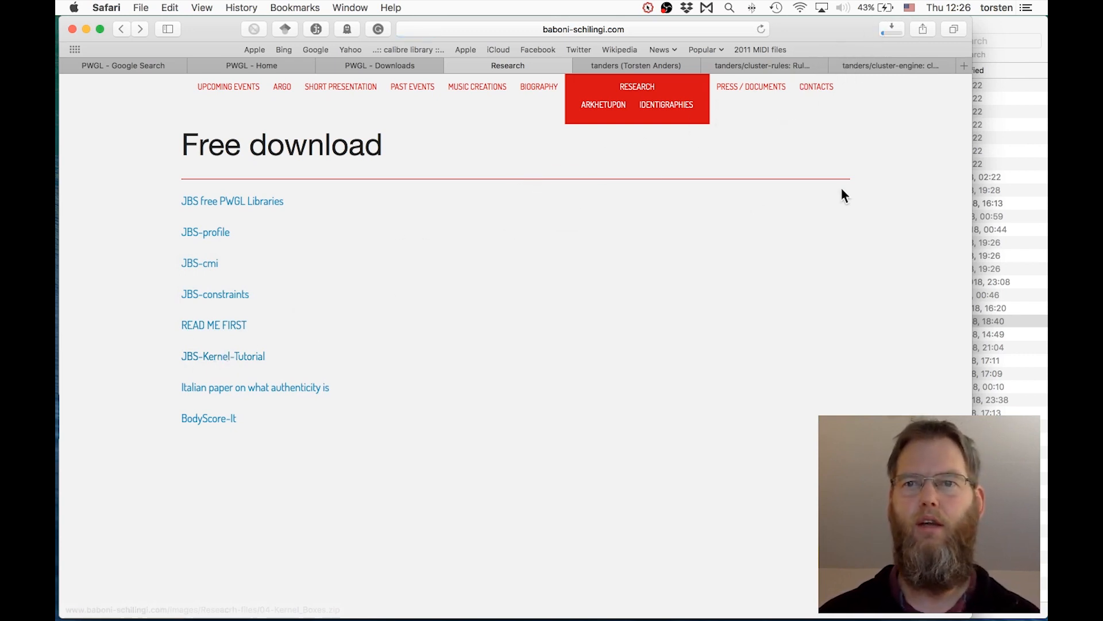
{"action": "left_click", "coordinate": [888, 29]}
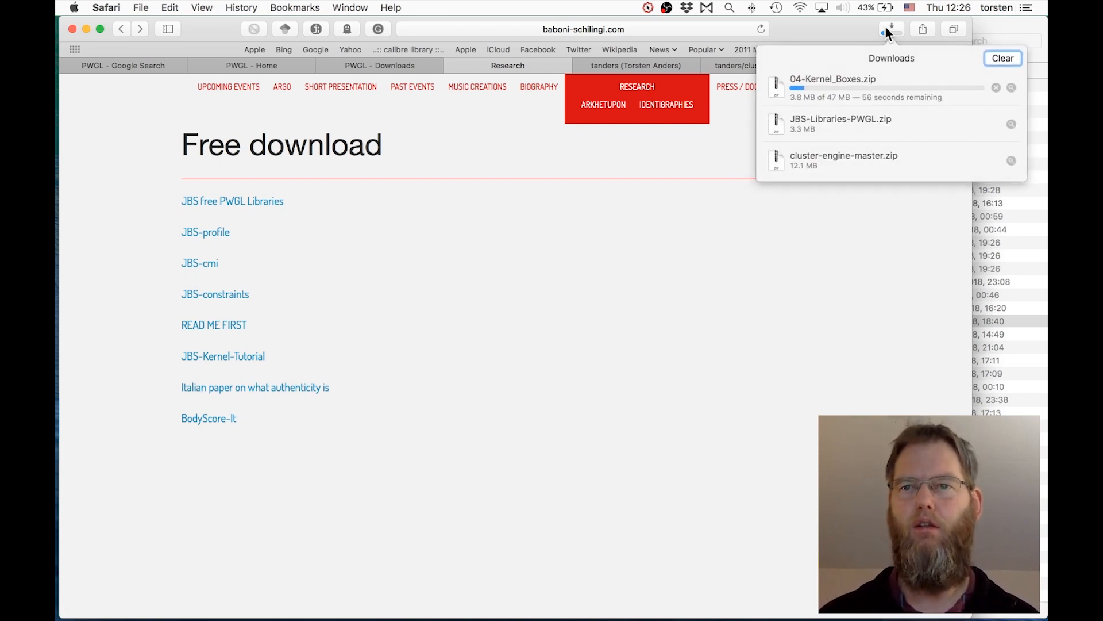
Step: Switch to Finder, check the path of the tutorials folder in PWGL-User and view the contents of its 04-Kernel_Boxes folder
{"action": "key", "text": "super+Tab"}
{"action": "key", "text": "super+Tab"}
{"action": "key", "text": "super+Tab"}
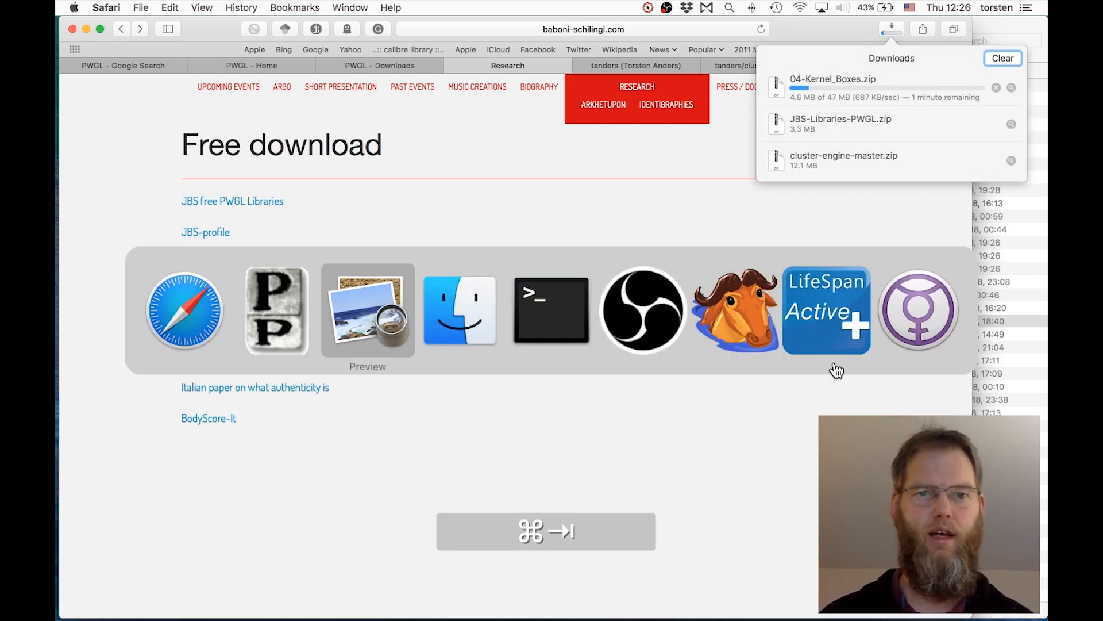
{"action": "key", "text": "a"}
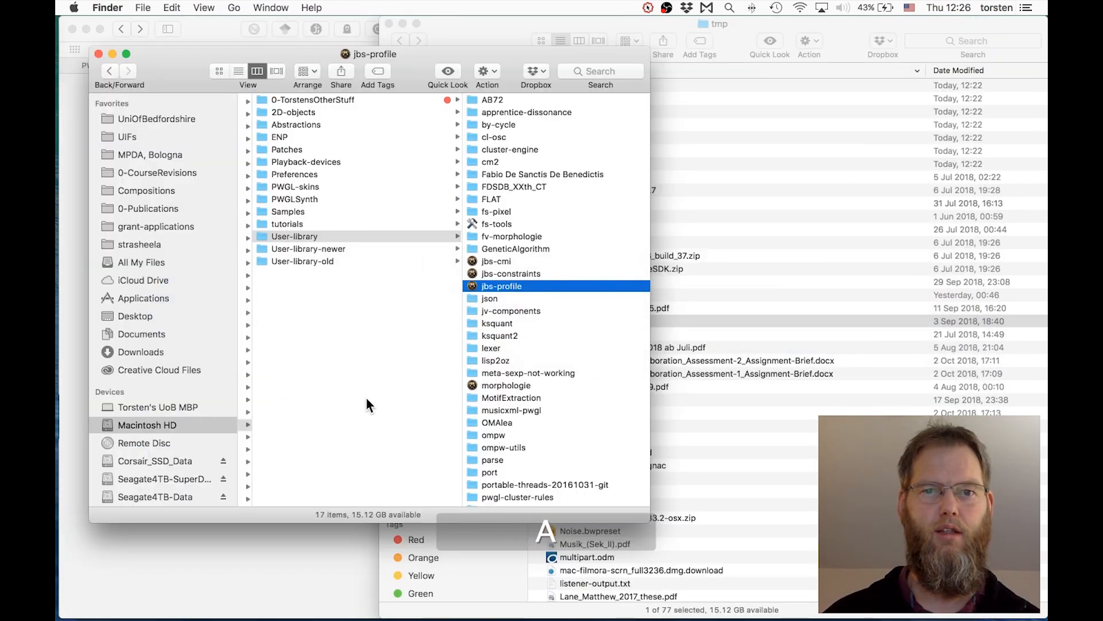
{"action": "left_click", "coordinate": [289, 225]}
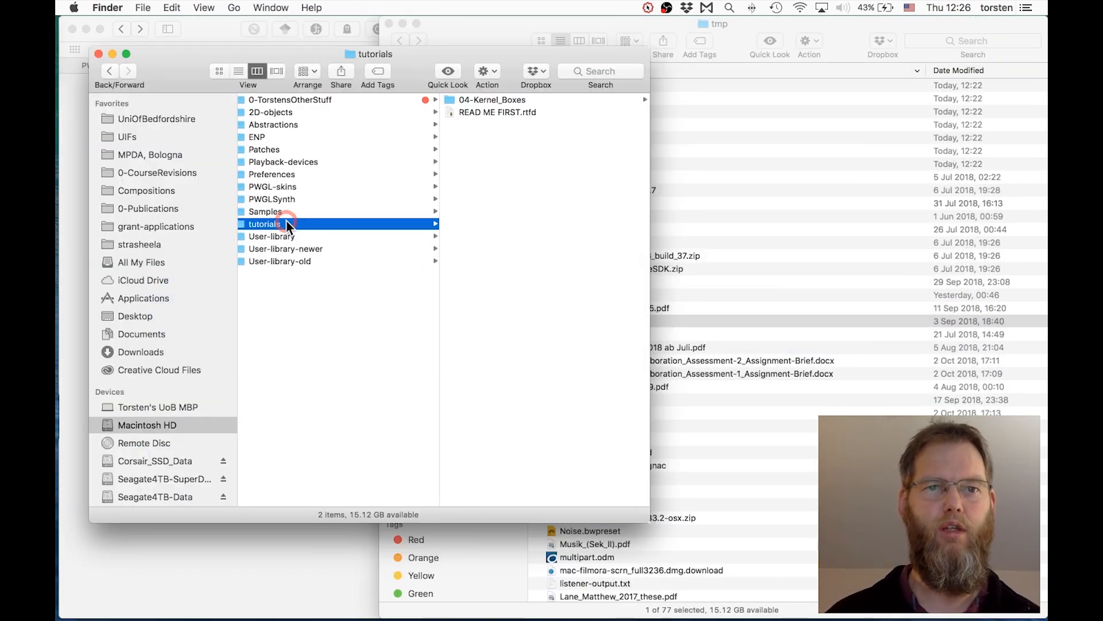
{"action": "left_click", "coordinate": [376, 51], "text": "super"}
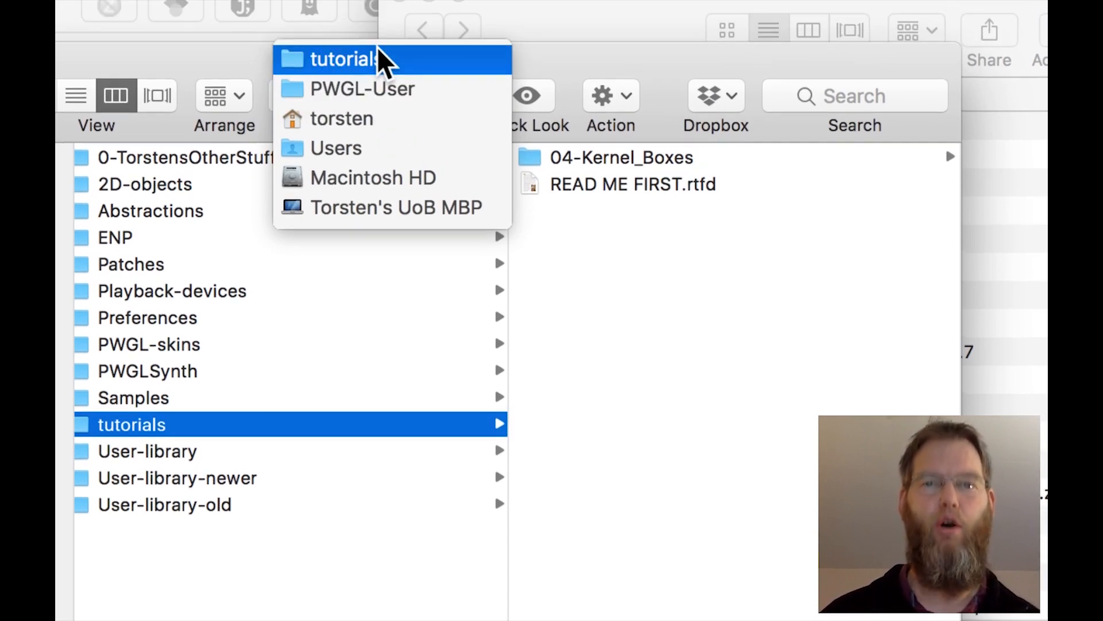
{"action": "left_click", "coordinate": [377, 52]}
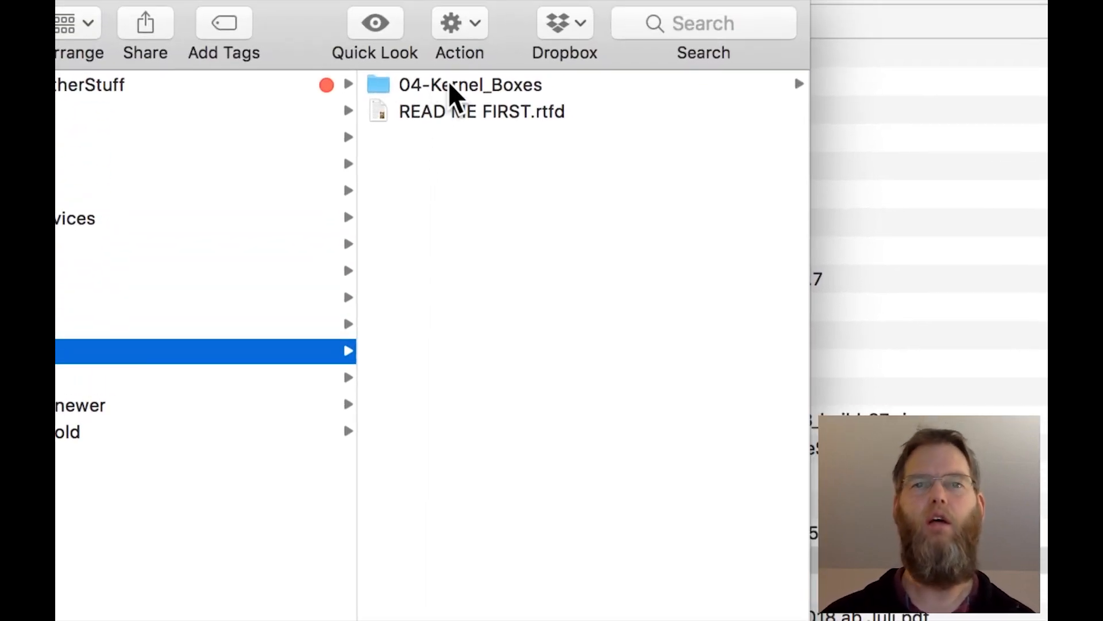
{"action": "left_click", "coordinate": [450, 83]}
{"action": "key", "text": "alt+super+8"}
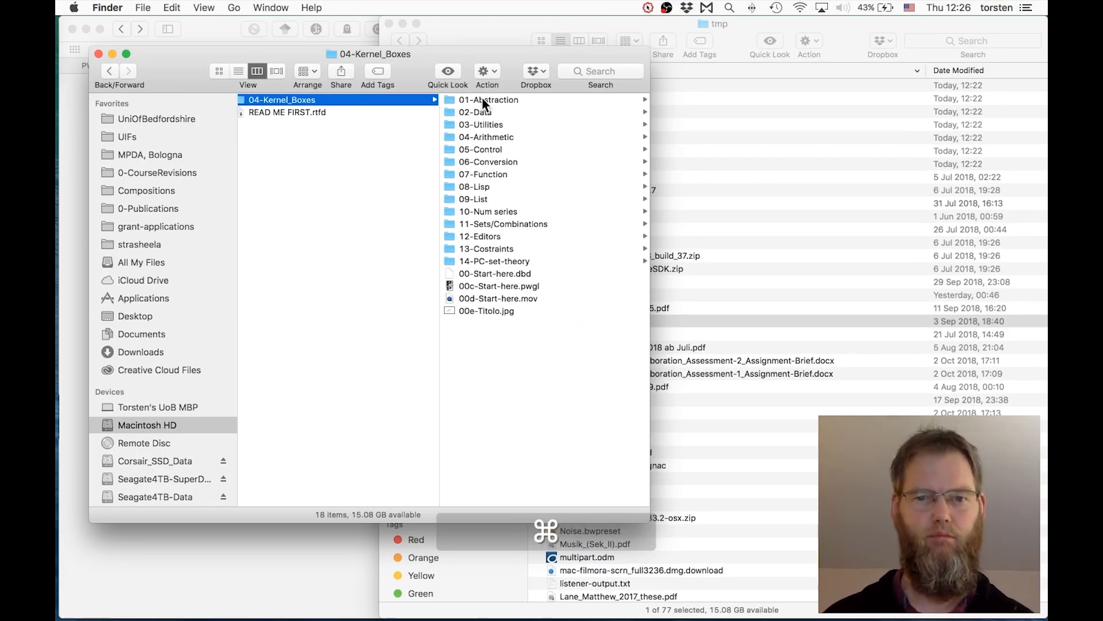
Step: Return to Safari and reveal the downloaded 04-Kernel_Boxes.zip in Finder
{"action": "key", "text": "super+Tab"}
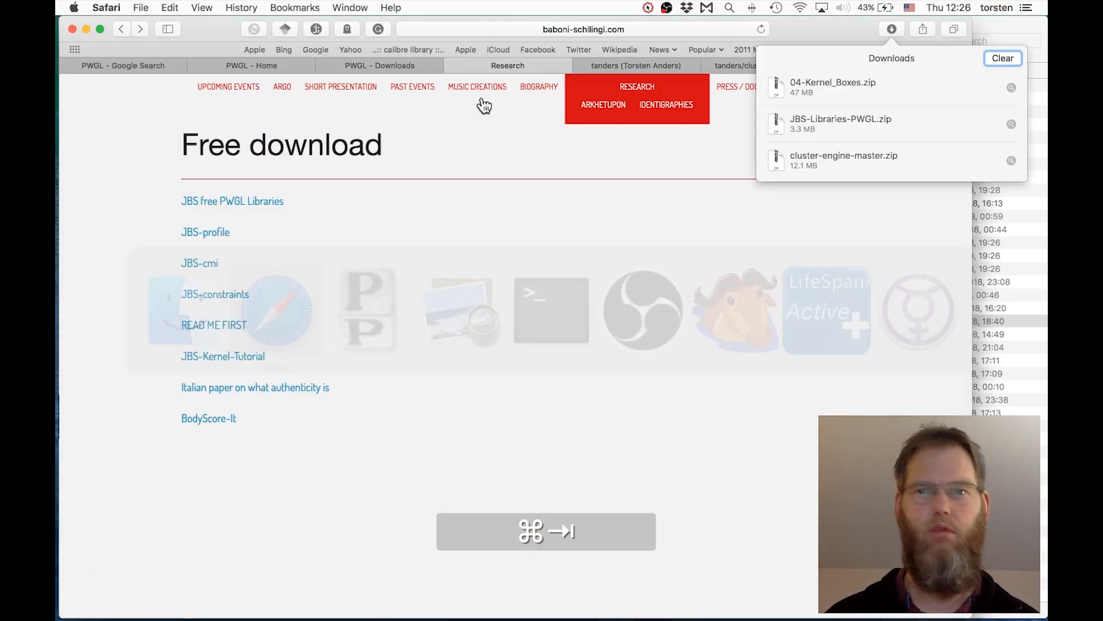
{"action": "left_click", "coordinate": [1012, 85]}
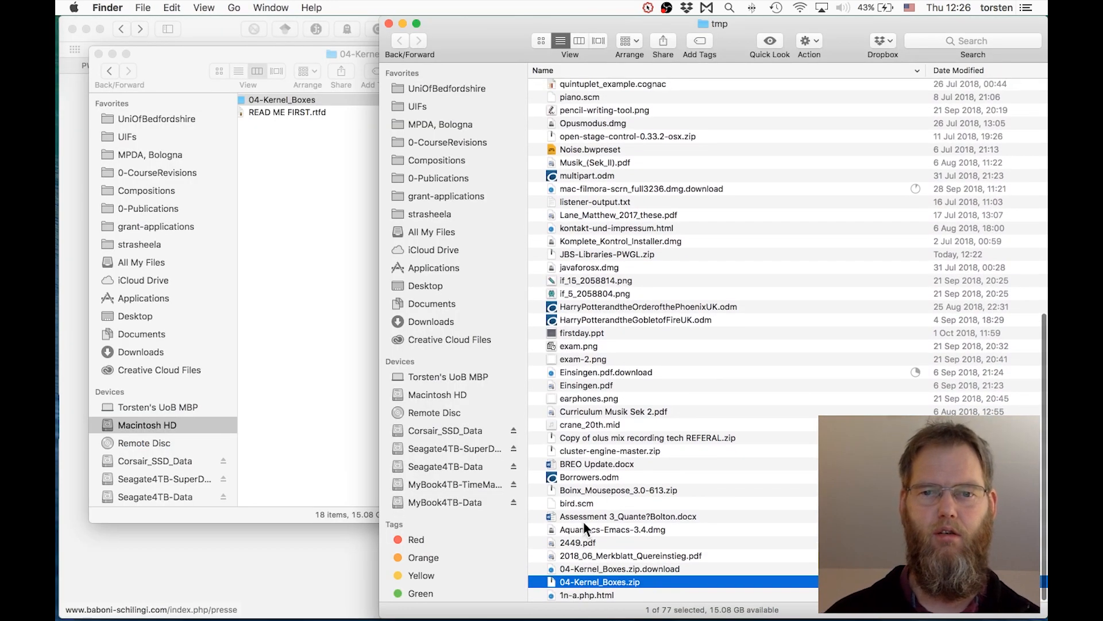
Step: Unpack 04-Kernel_Boxes.zip, compare the extracted folder with PWGL-User's tutorials folder, and expand its nested 04-Kernel_Boxes folder
{"action": "double_click", "coordinate": [596, 580]}
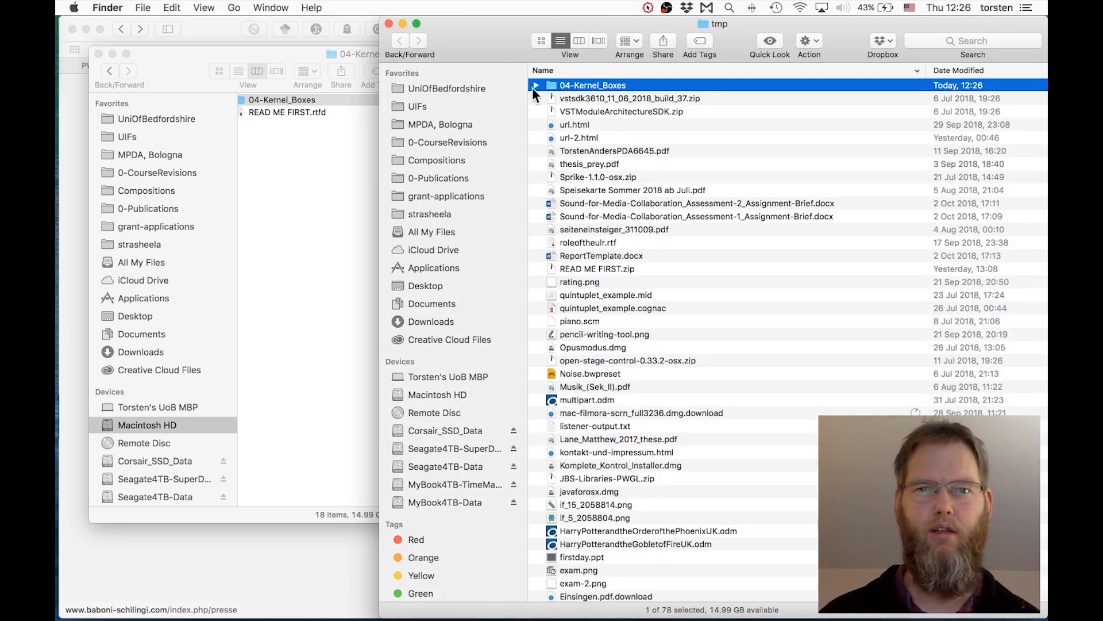
{"action": "left_click", "coordinate": [532, 87]}
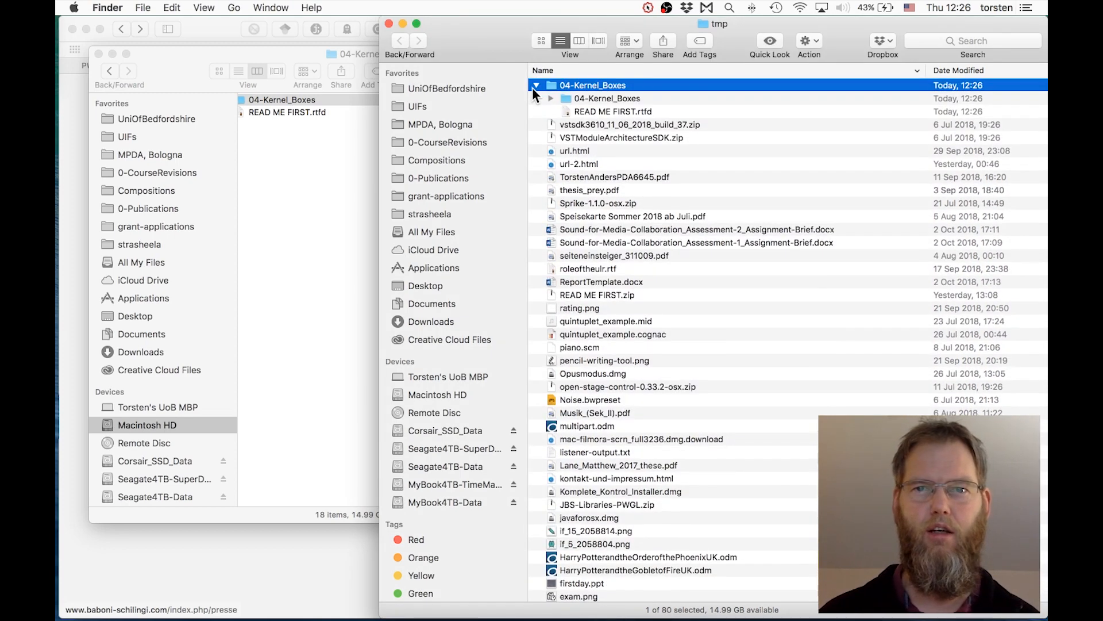
{"action": "left_click", "coordinate": [286, 168]}
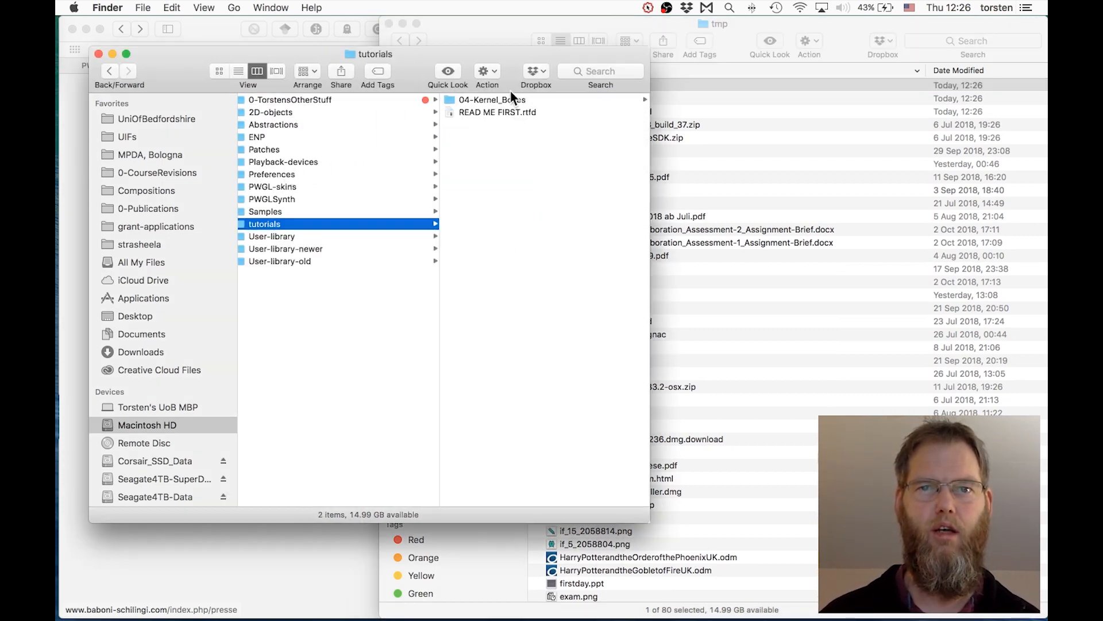
{"action": "left_click", "coordinate": [507, 98]}
{"action": "left_click", "coordinate": [846, 322]}
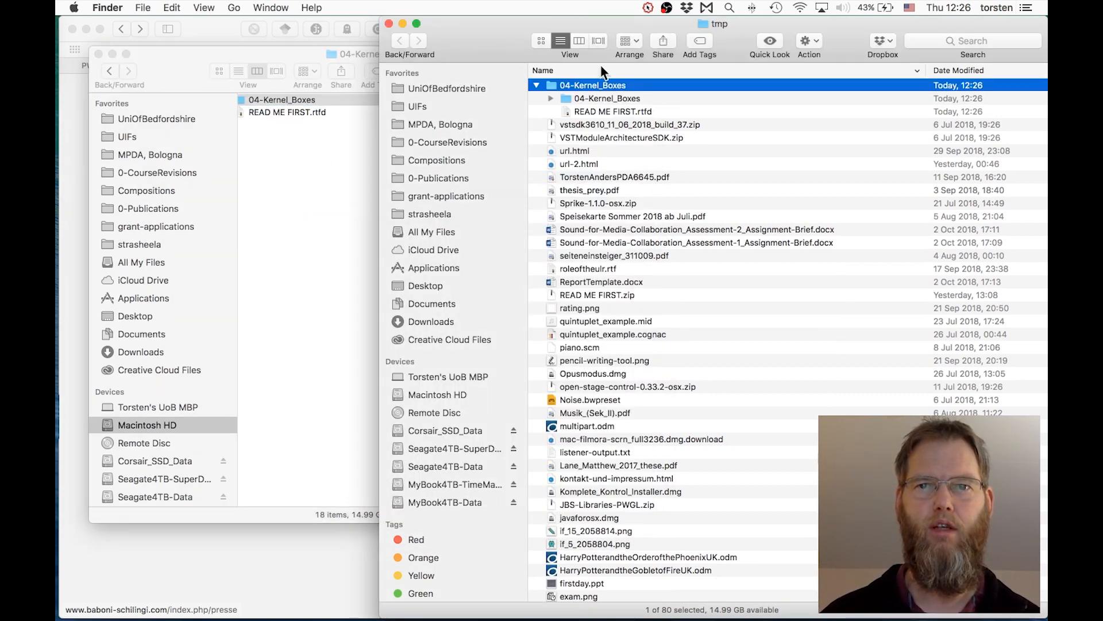
{"action": "left_click", "coordinate": [551, 98]}
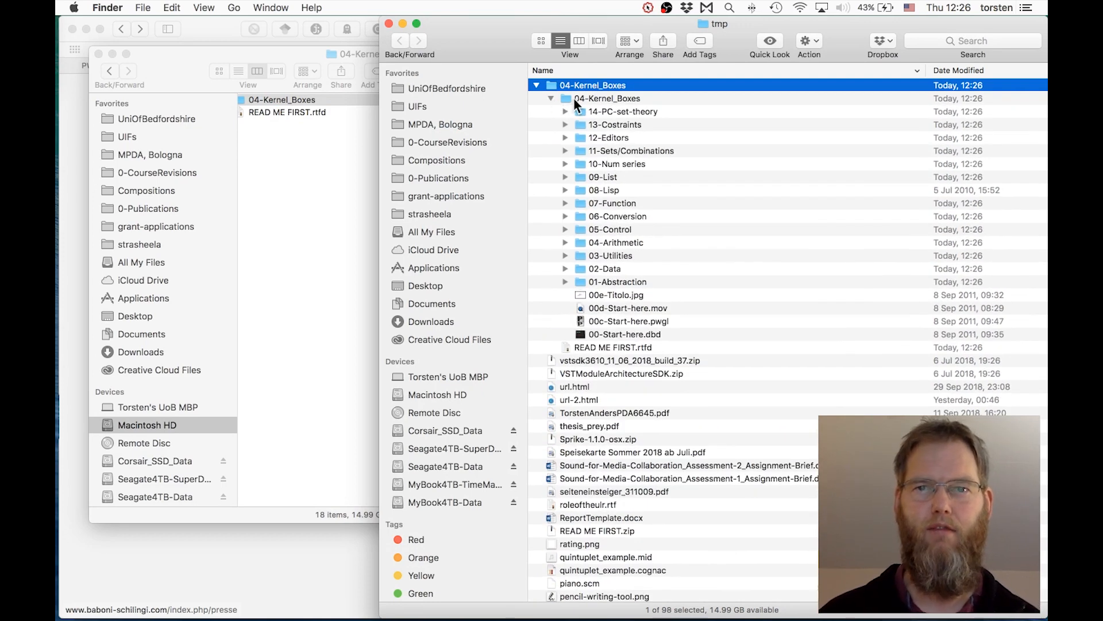
Step: Try to place the nested 04-Kernel_Boxes folder in PWGL-User's tutorials folder, and shift the folder alert aside
{"action": "left_click_drag", "start_coordinate": [575, 99], "coordinate": [673, 106]}
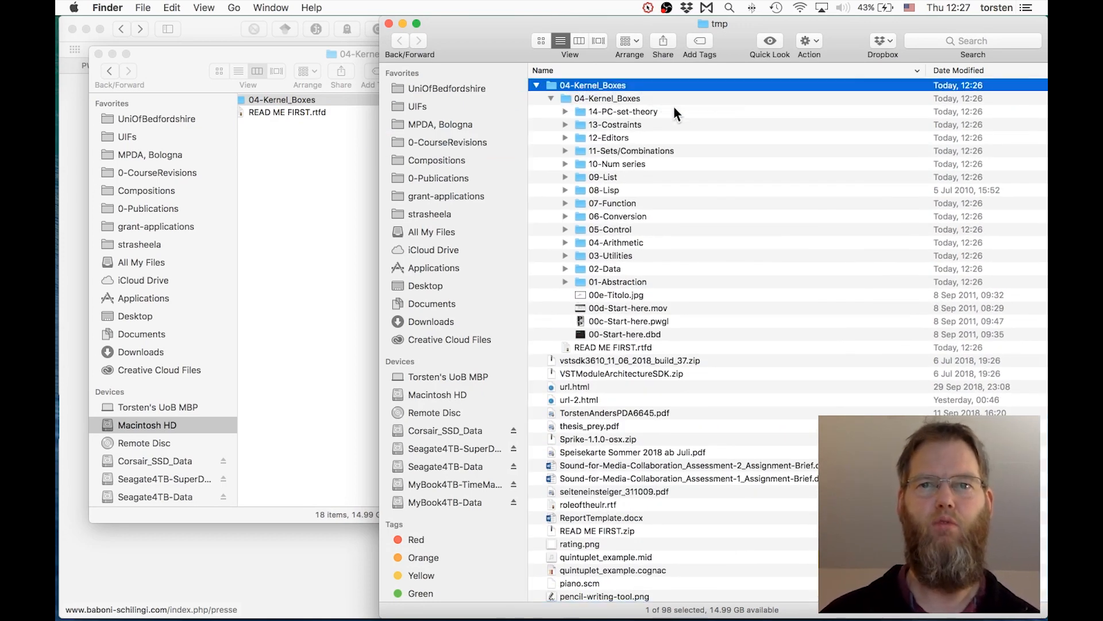
{"action": "left_click", "coordinate": [284, 221]}
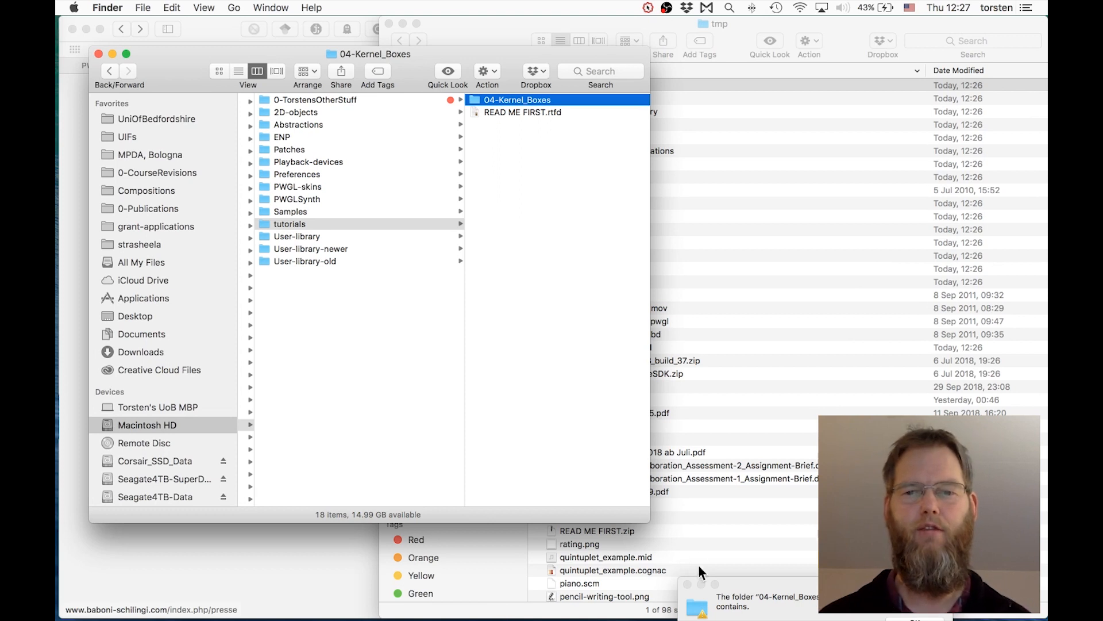
{"action": "left_click_drag", "start_coordinate": [686, 585], "coordinate": [701, 584]}
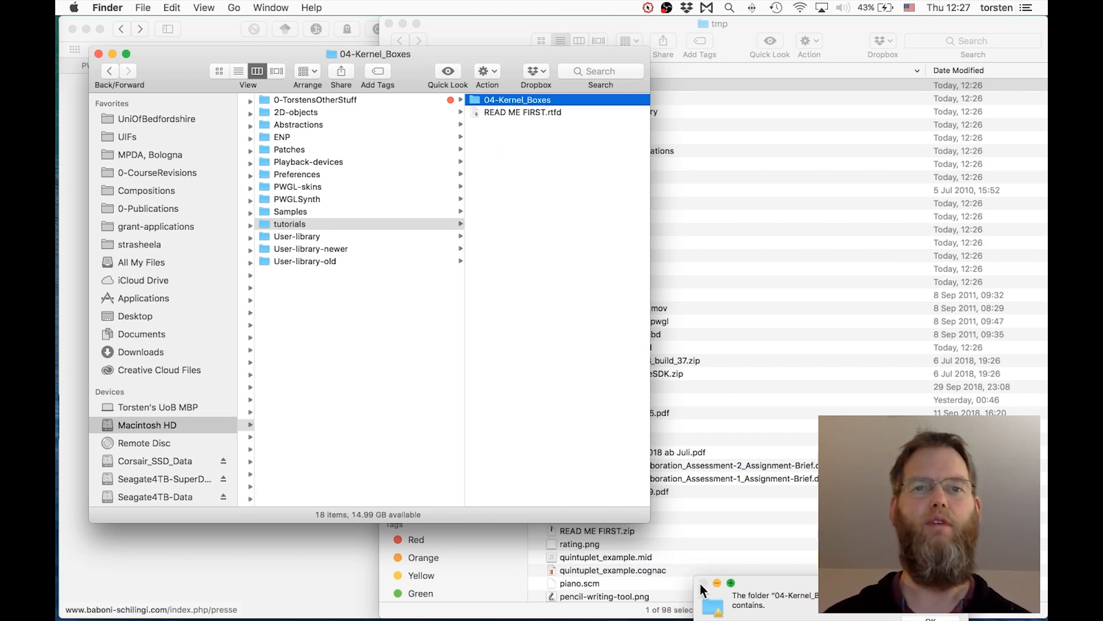